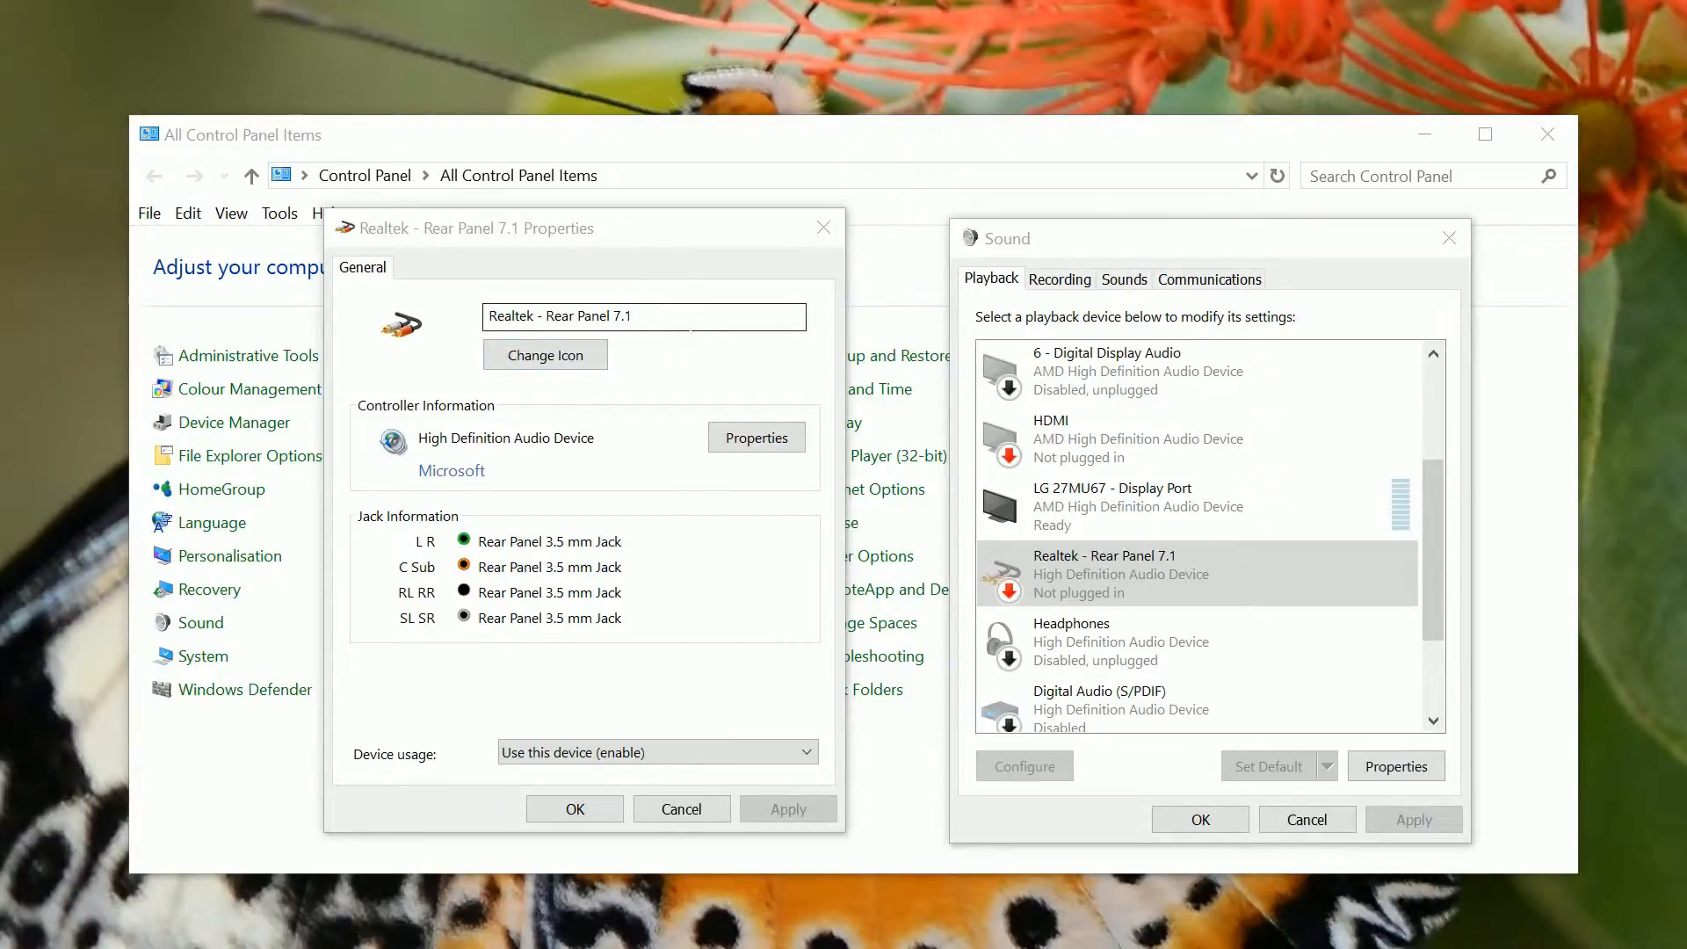
# Step: View the icon choices for the Realtek - Rear Panel 7.1 device, cancel the icon change and close the device's properties
pyautogui.moveTo(685, 325); pyautogui.dragTo(446, 326)
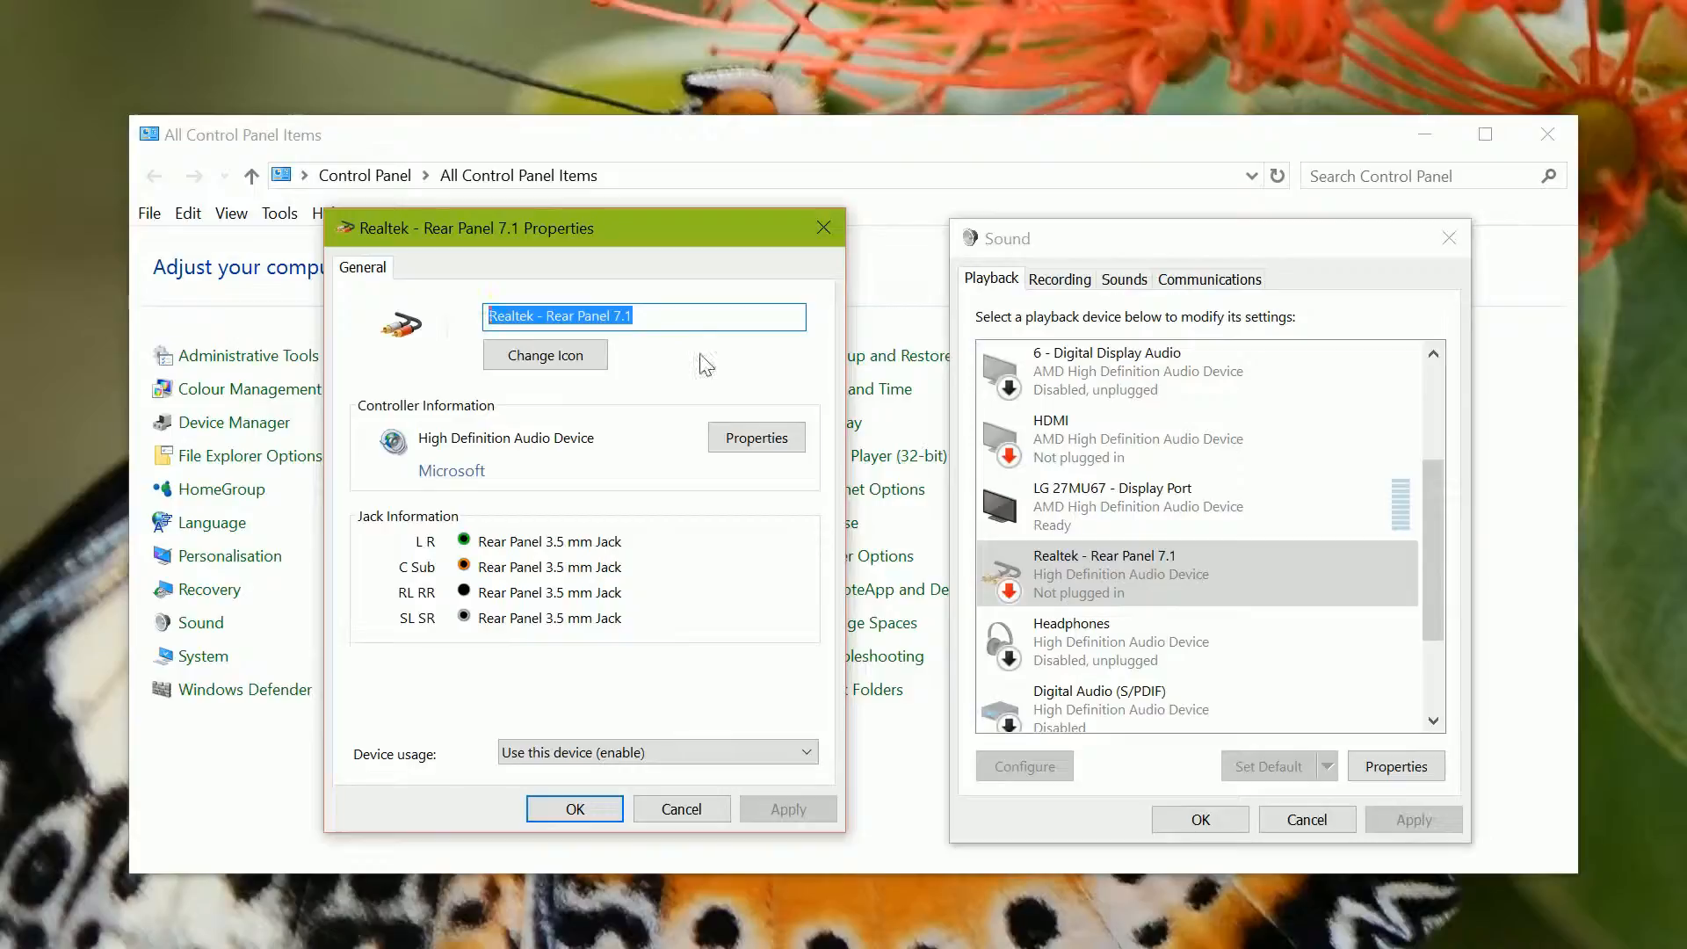
pyautogui.click(536, 362)
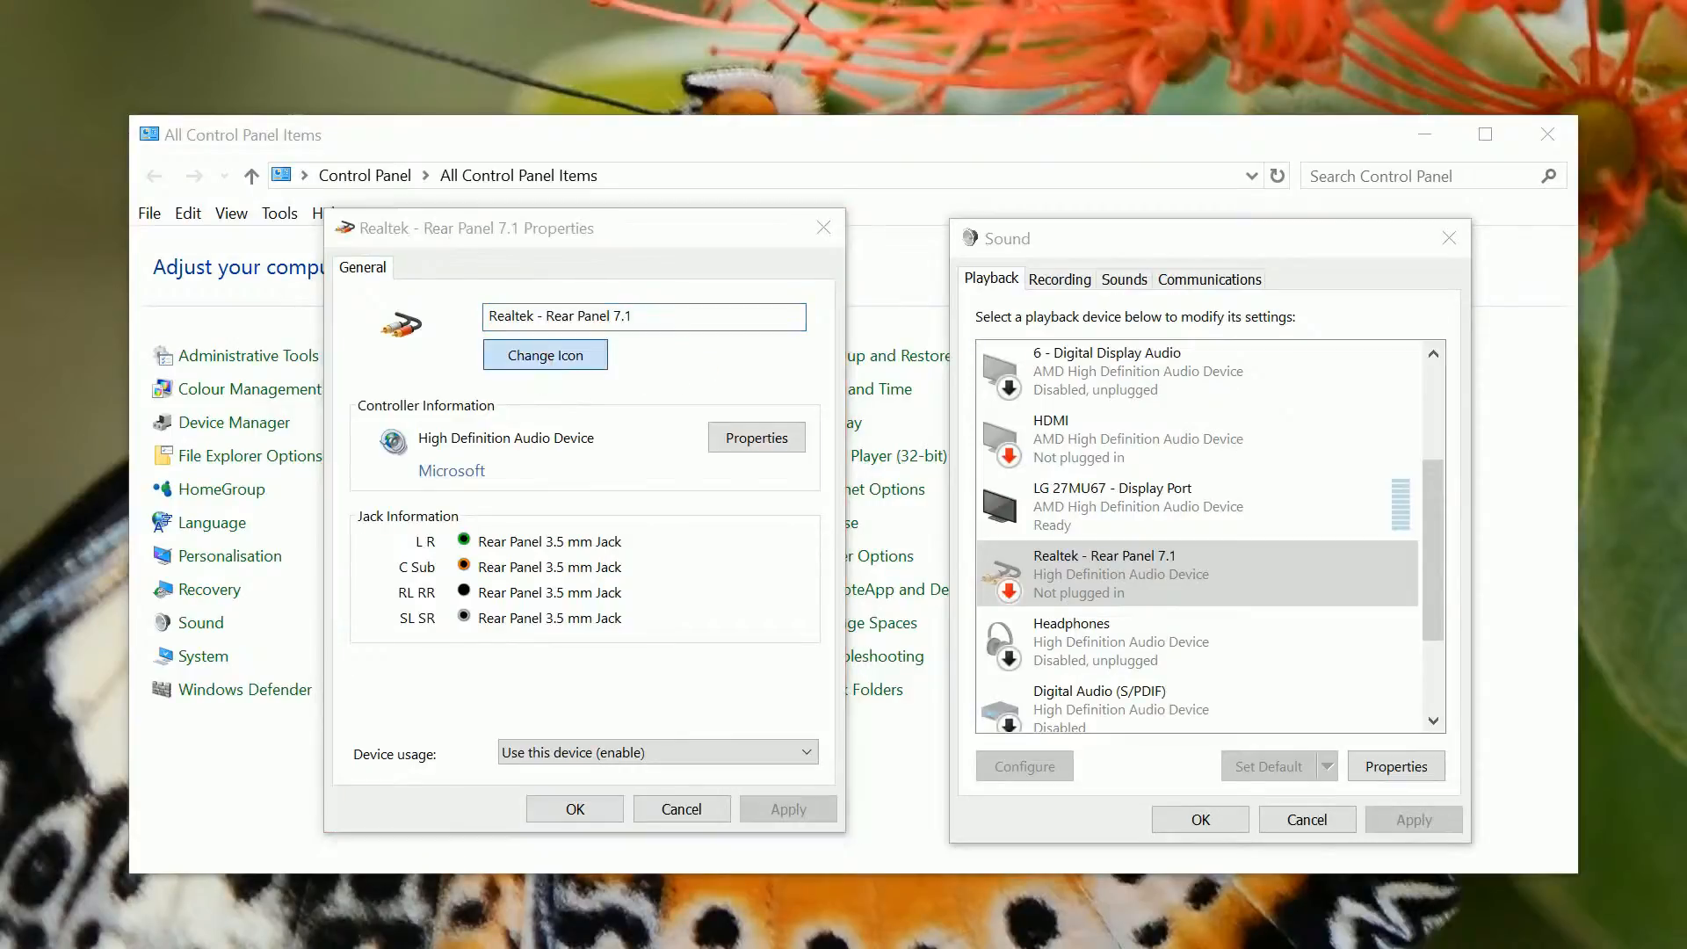
pyautogui.moveTo(621, 349); pyautogui.dragTo(739, 361)
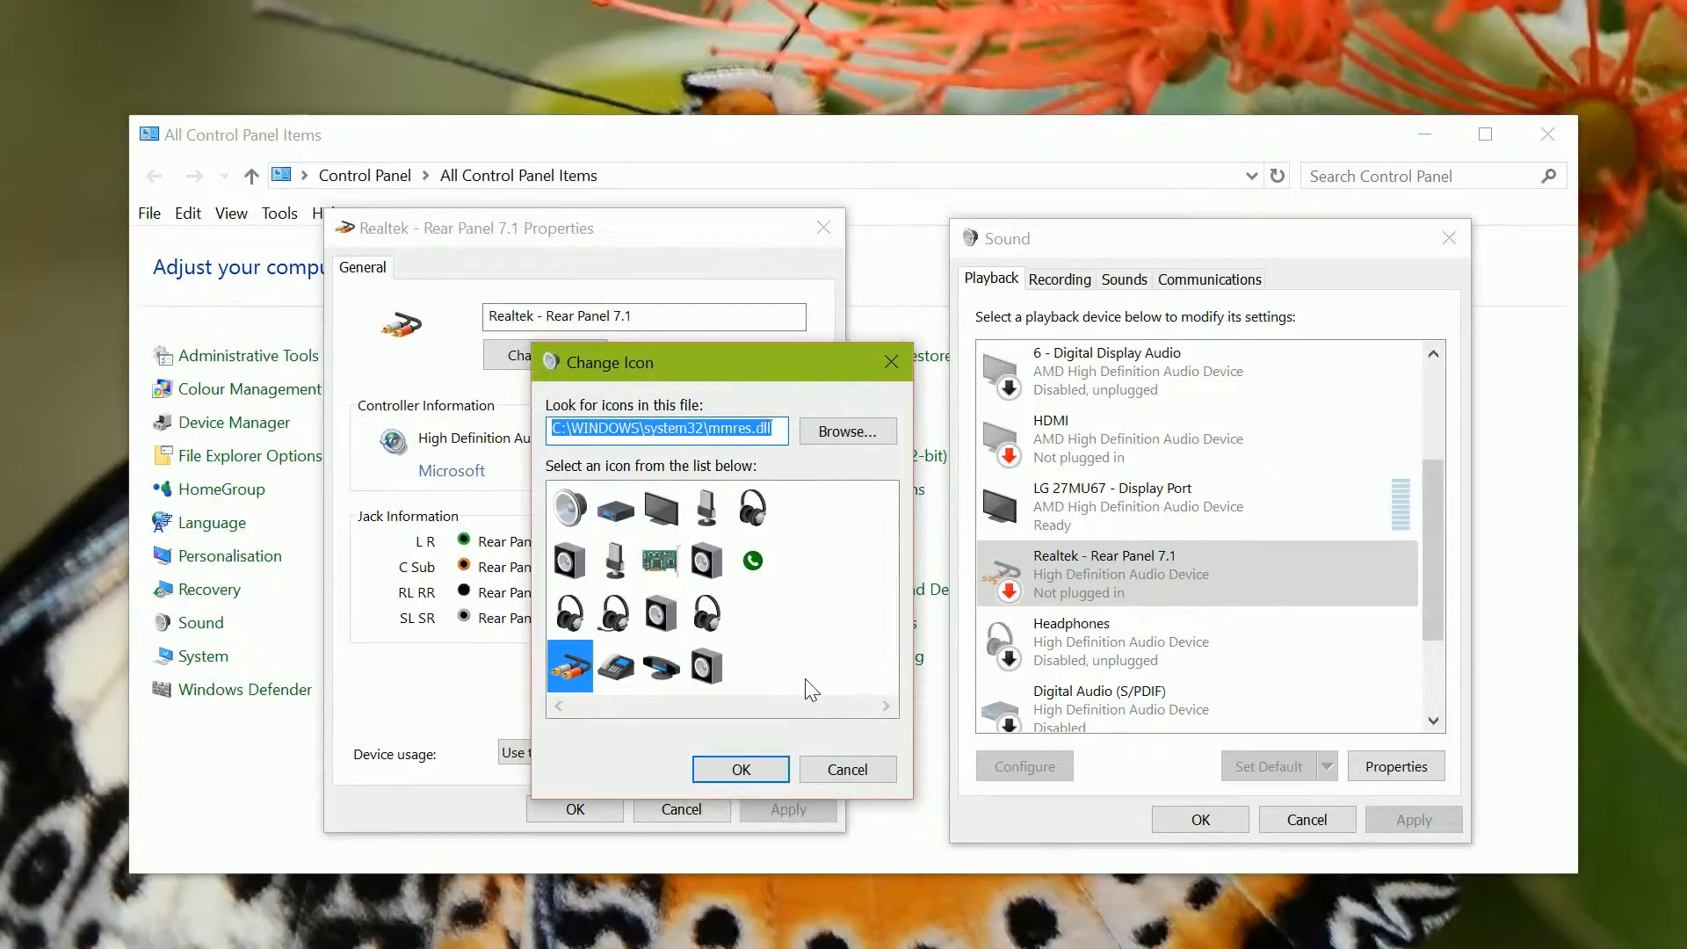
pyautogui.click(860, 777)
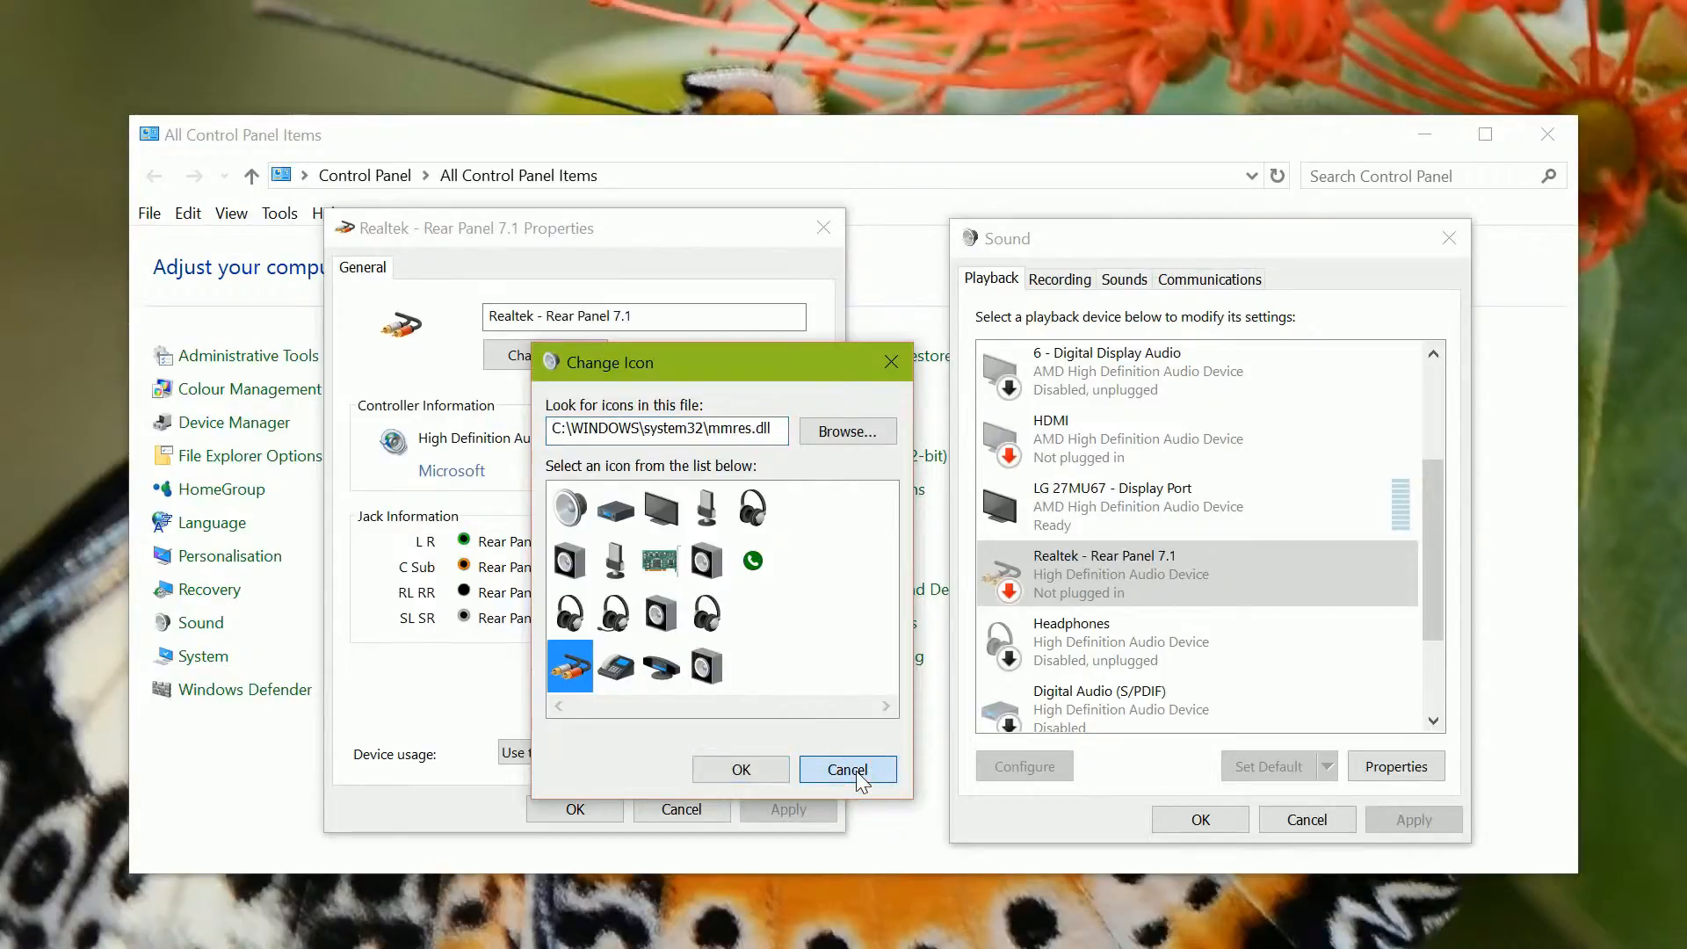
pyautogui.click(603, 812)
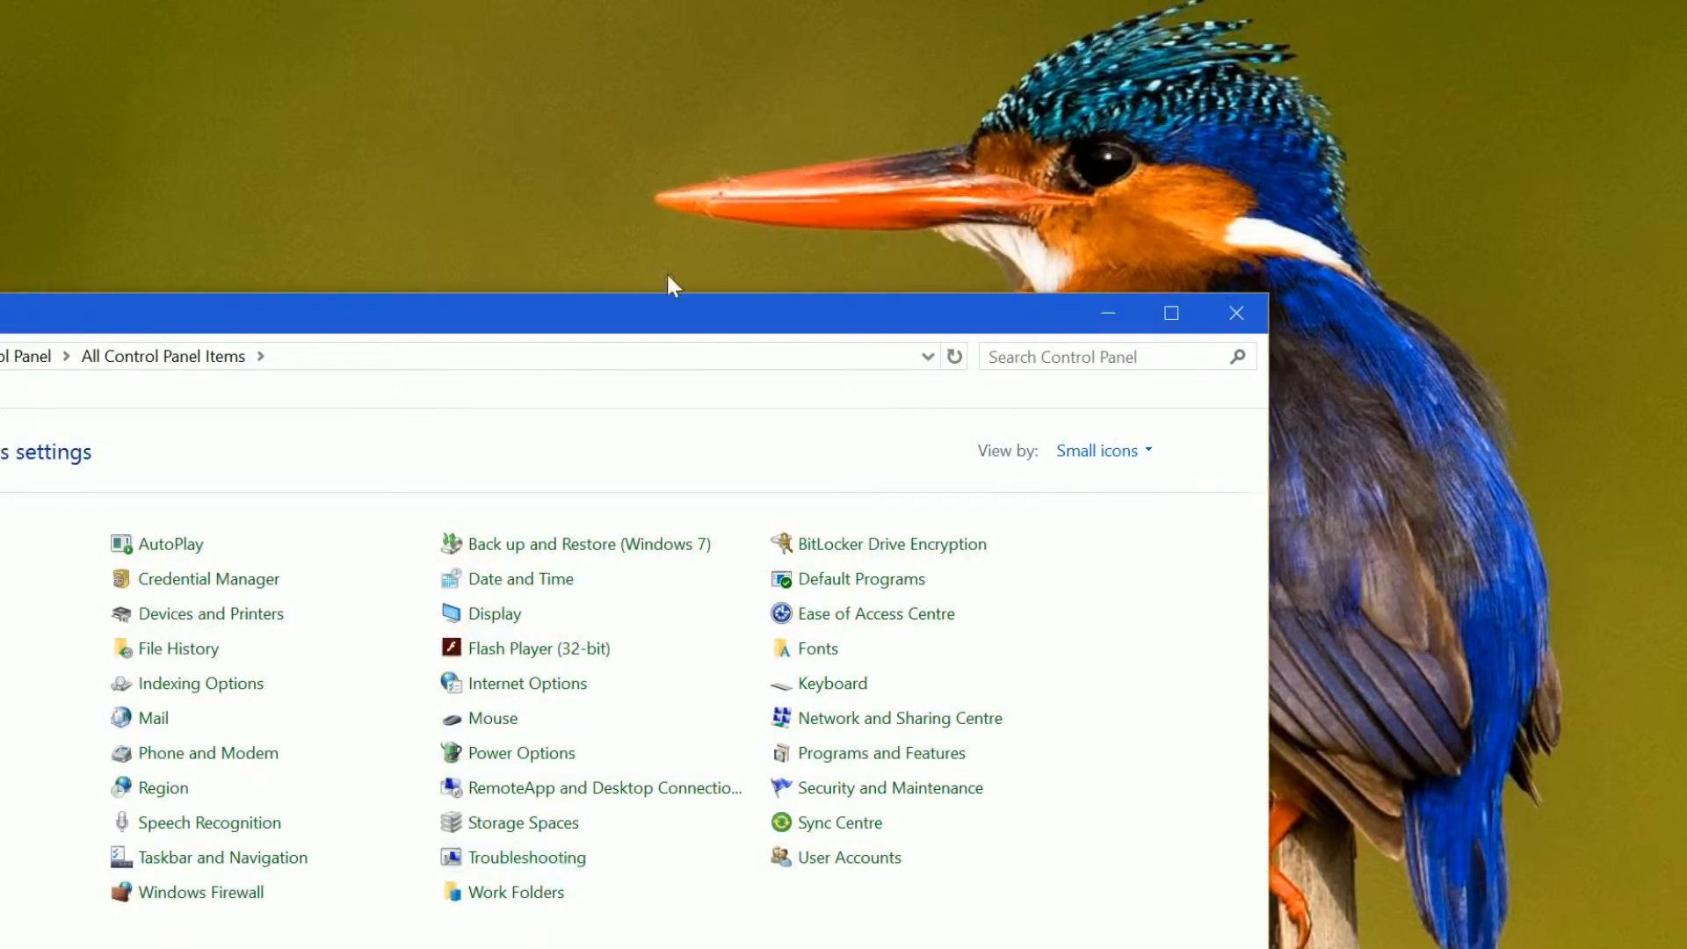
# Step: Open the Sound settings from Control Panel and place their window over the Control Panel list
pyautogui.moveTo(472, 318); pyautogui.dragTo(839, 167)
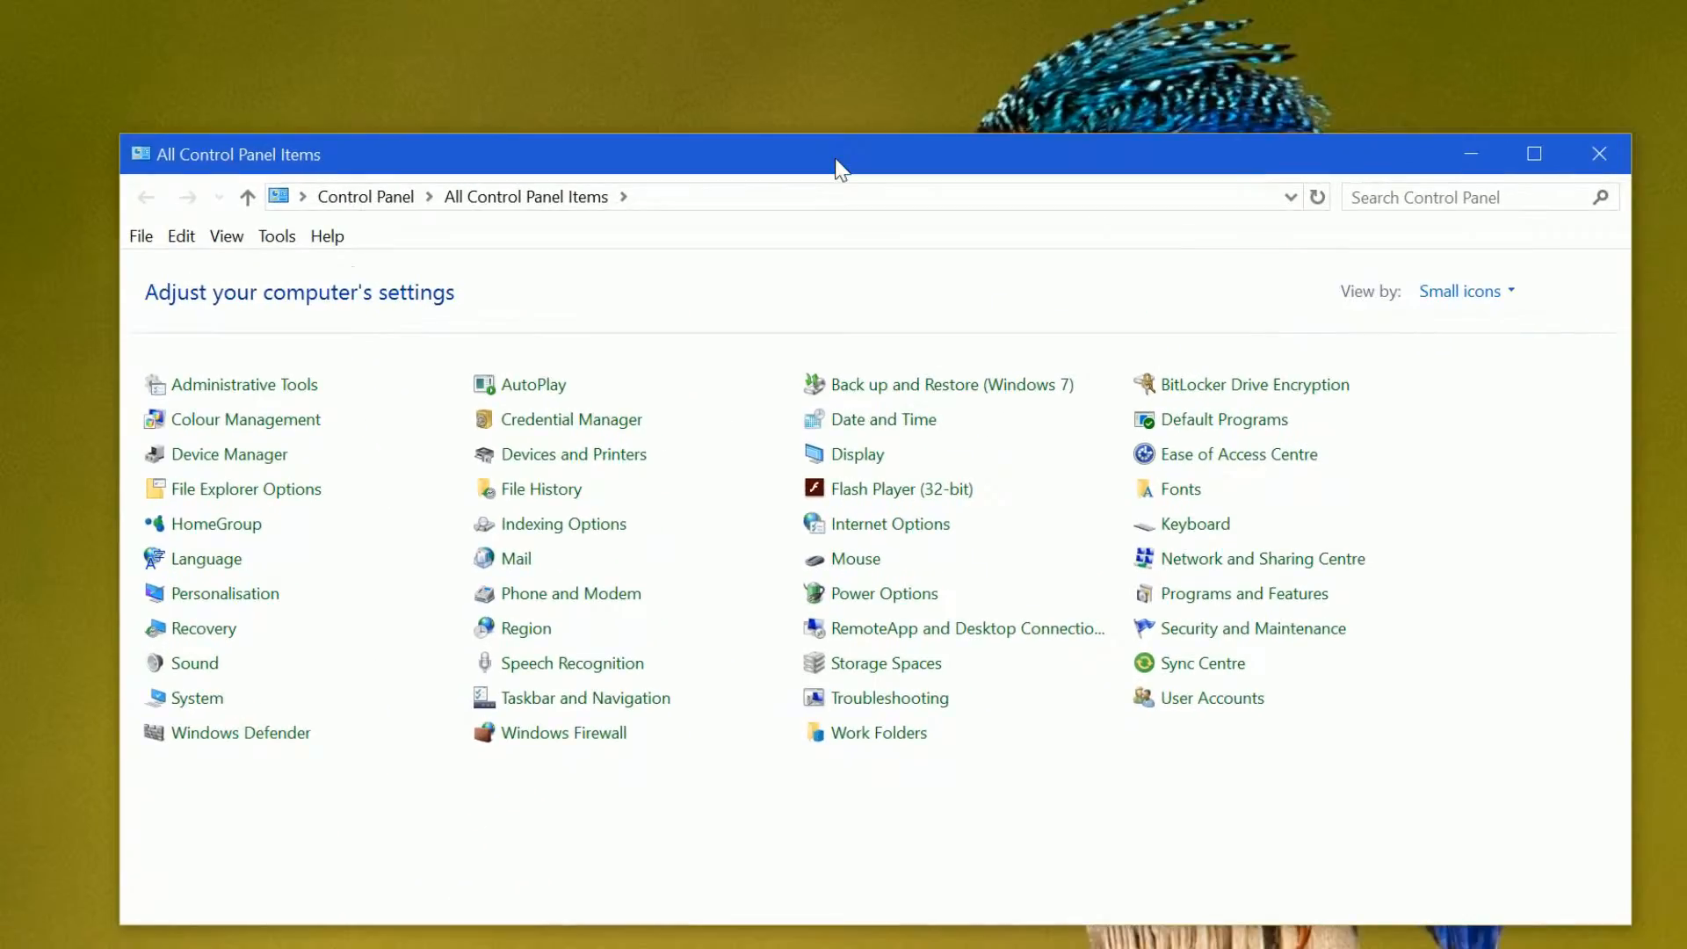
pyautogui.click(213, 671)
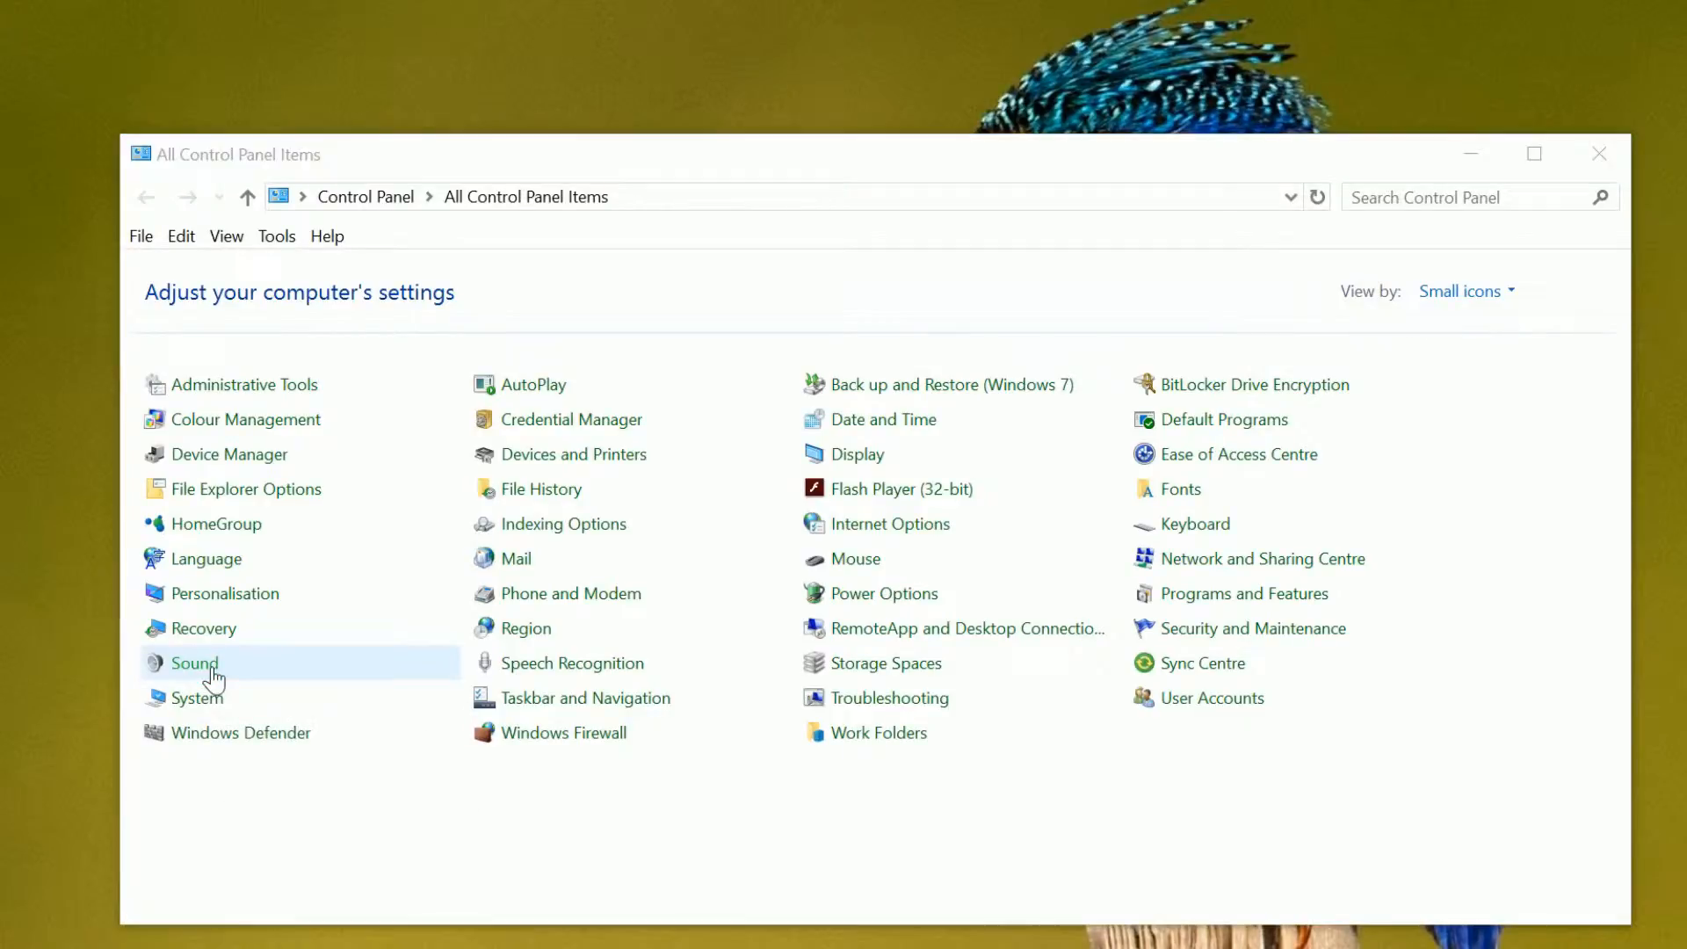
pyautogui.moveTo(295, 2); pyautogui.dragTo(479, 180)
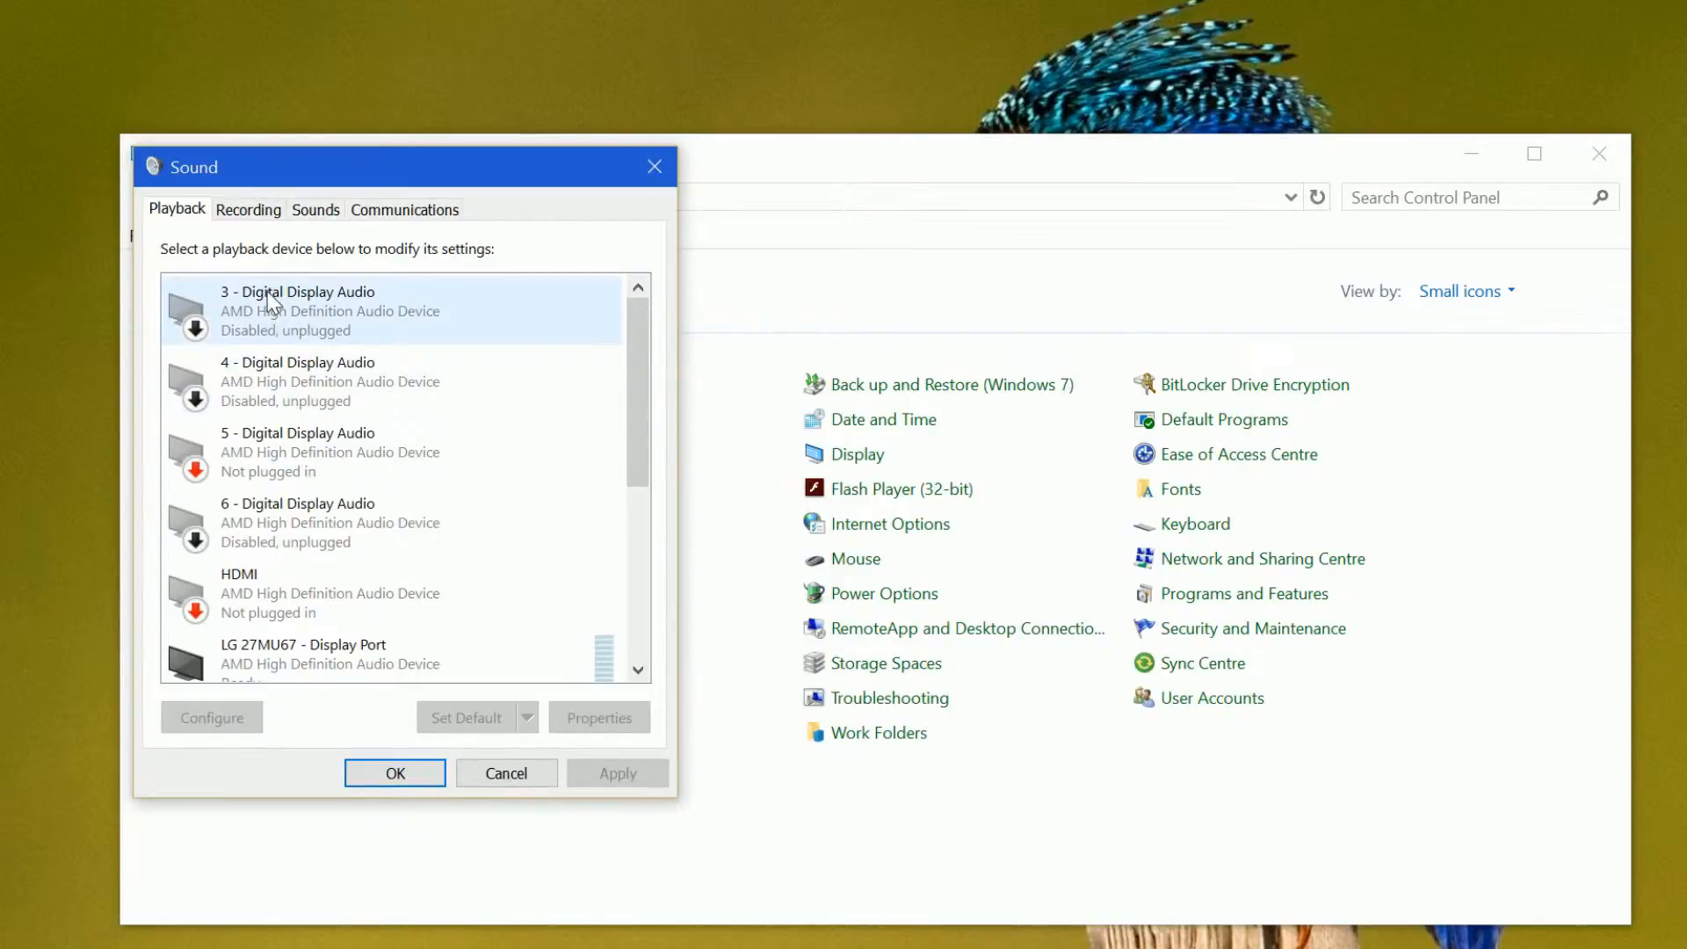
# Step: Open the properties of the SONY STR-DN860 (S/PDIF) playback device and check its name field
pyautogui.moveTo(640, 319); pyautogui.dragTo(640, 570)
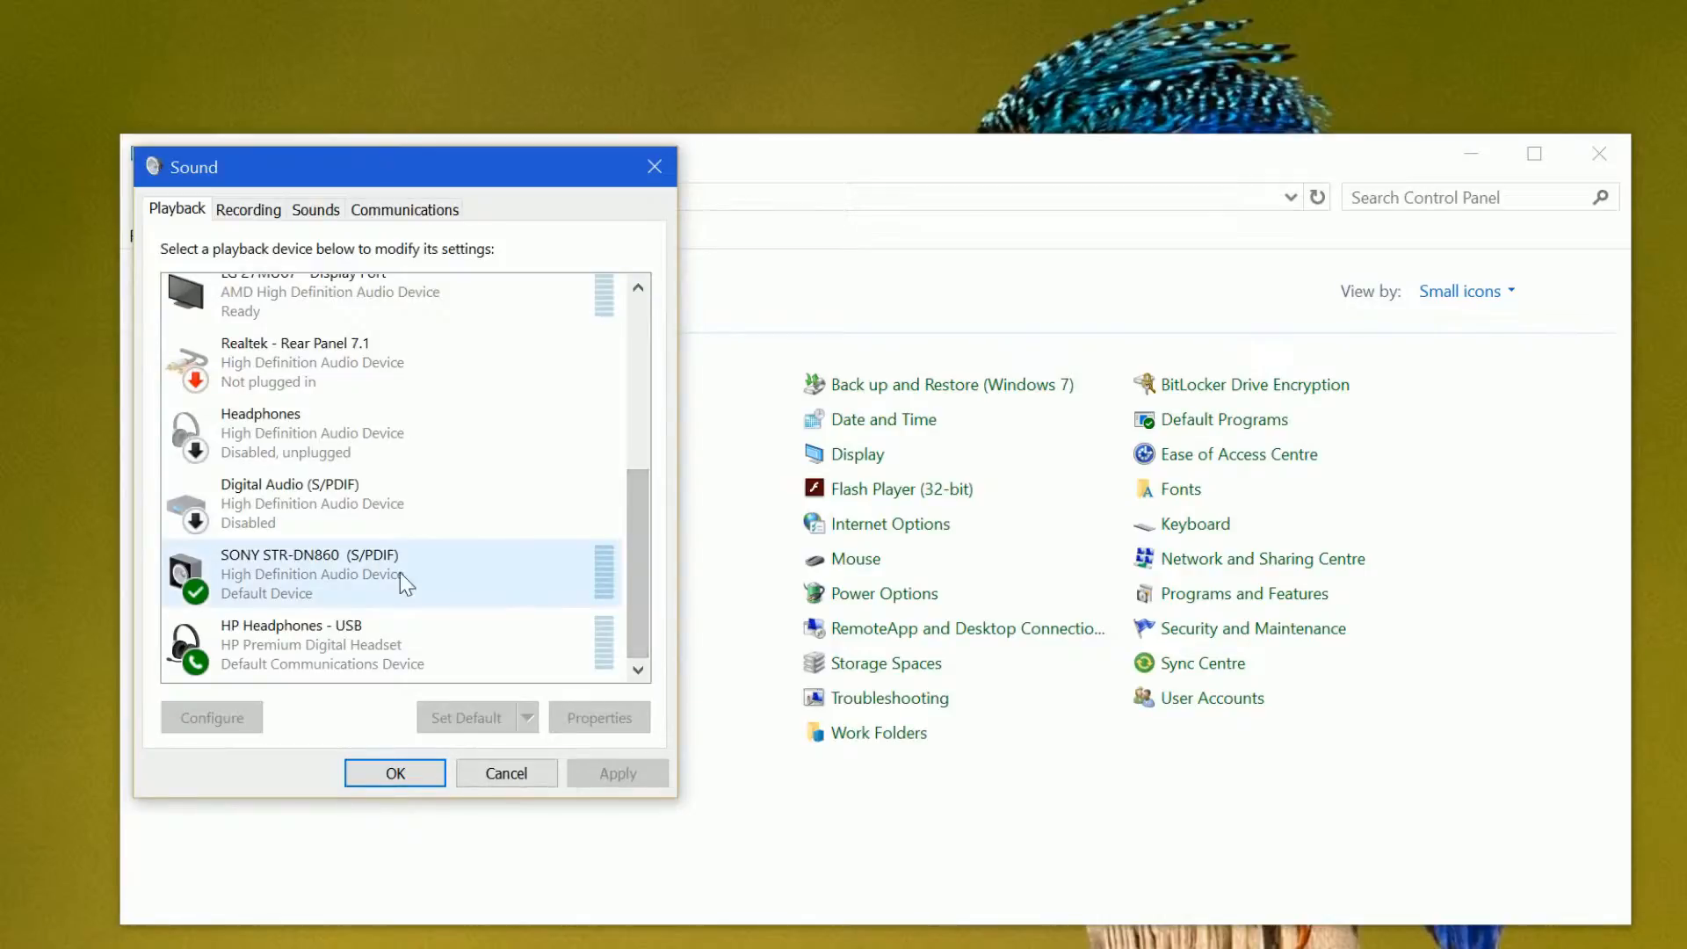
pyautogui.click(317, 560)
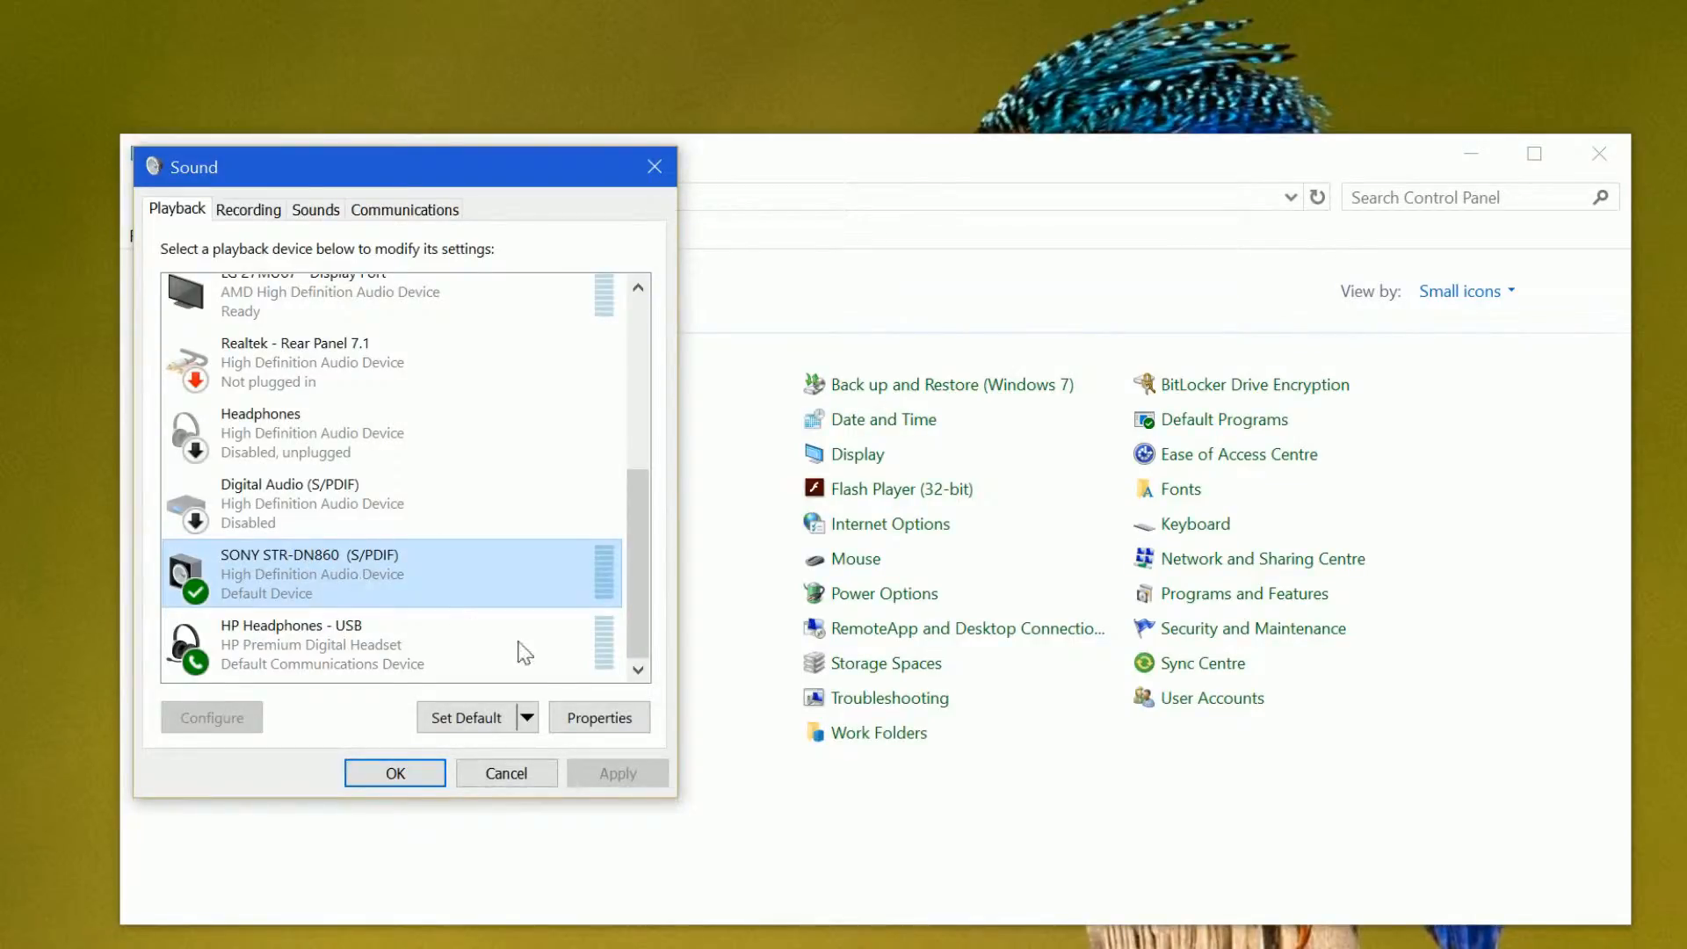
pyautogui.click(599, 718)
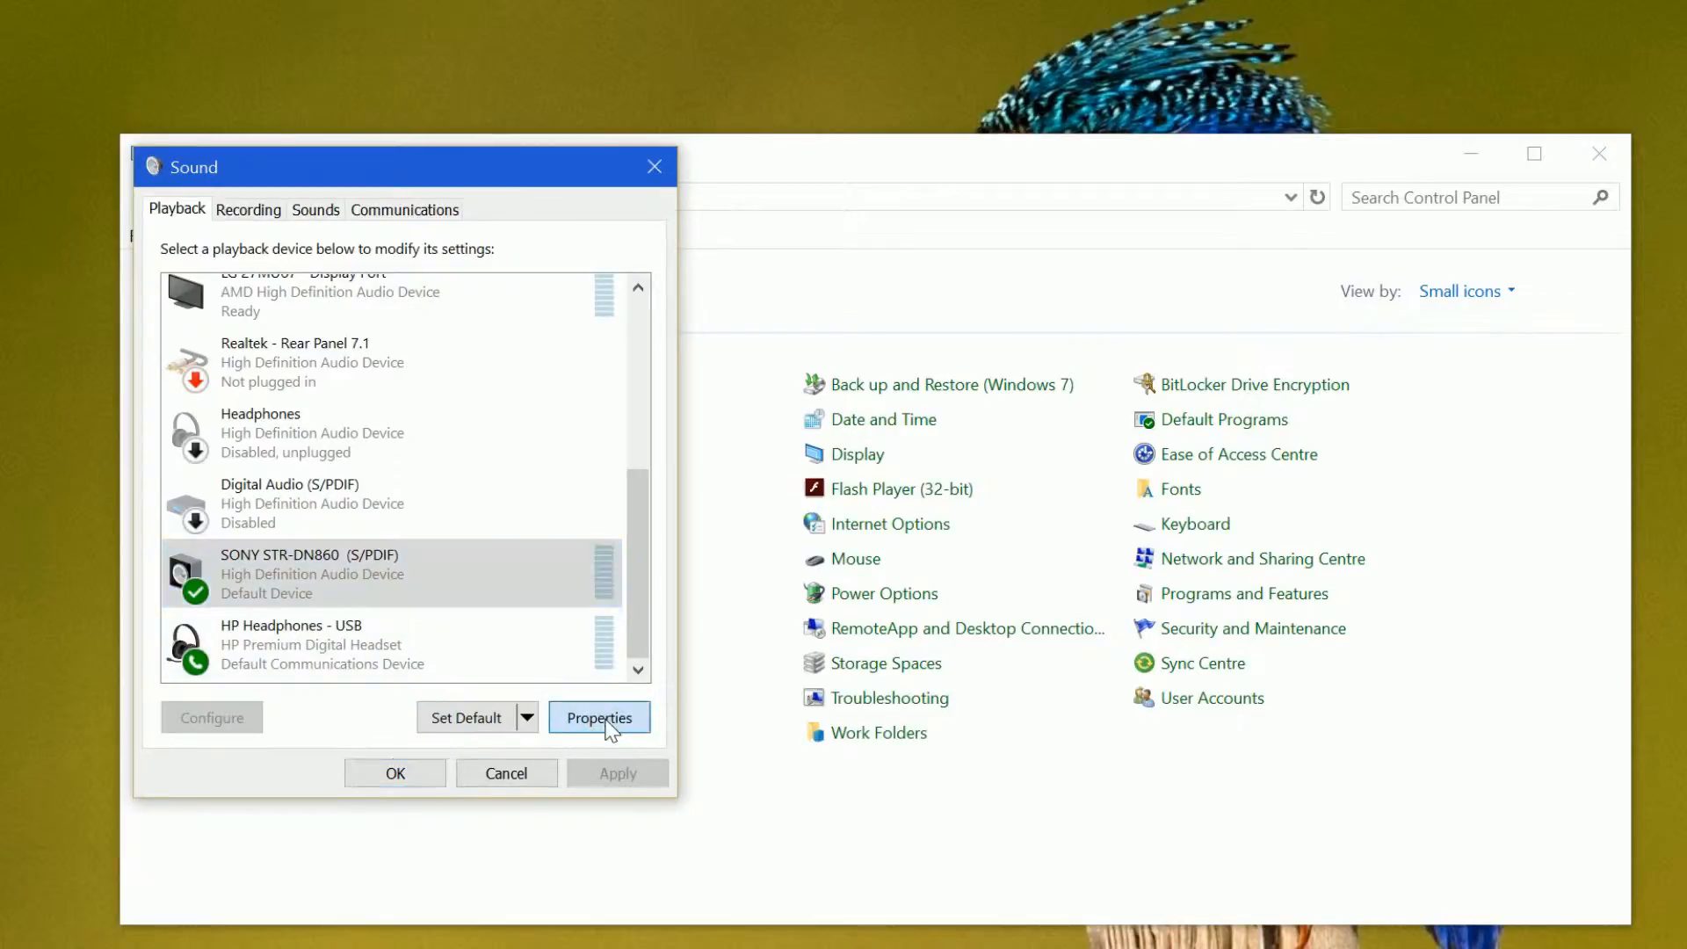
pyautogui.moveTo(544, 281); pyautogui.dragTo(1035, 227)
pyautogui.click(1045, 309)
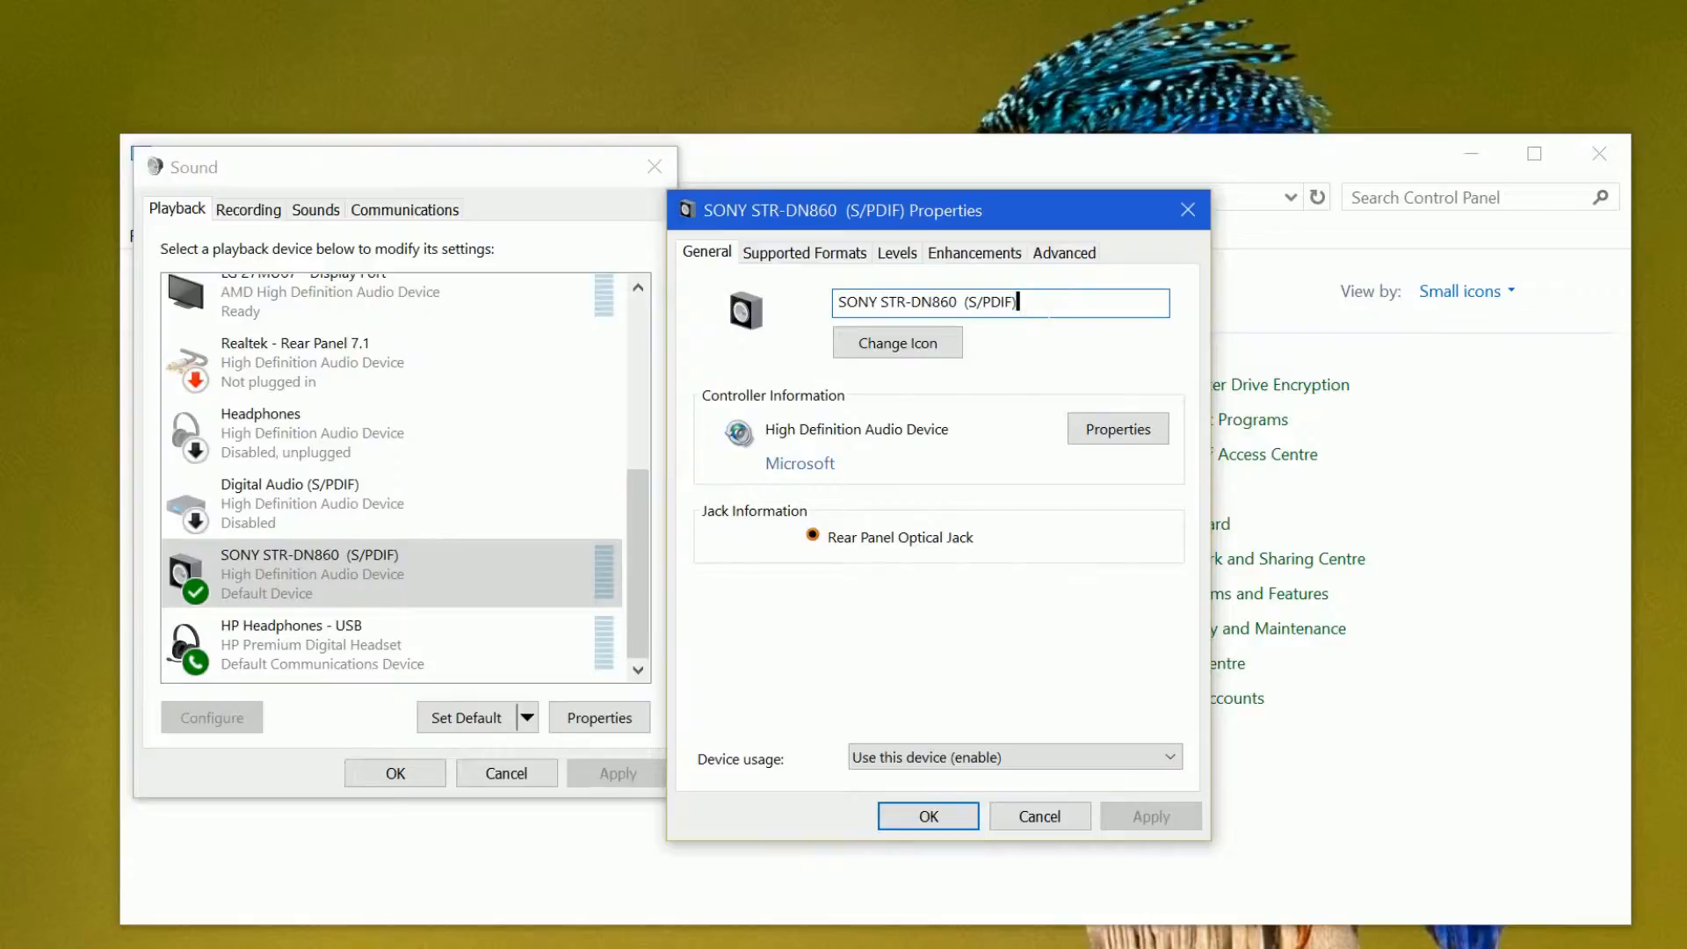
pyautogui.moveTo(1044, 309); pyautogui.dragTo(837, 308)
pyautogui.click(1065, 311)
# Step: Examine the audio controller's driver, details and events, and the SONY STR-DN860 device usage options
pyautogui.click(1125, 432)
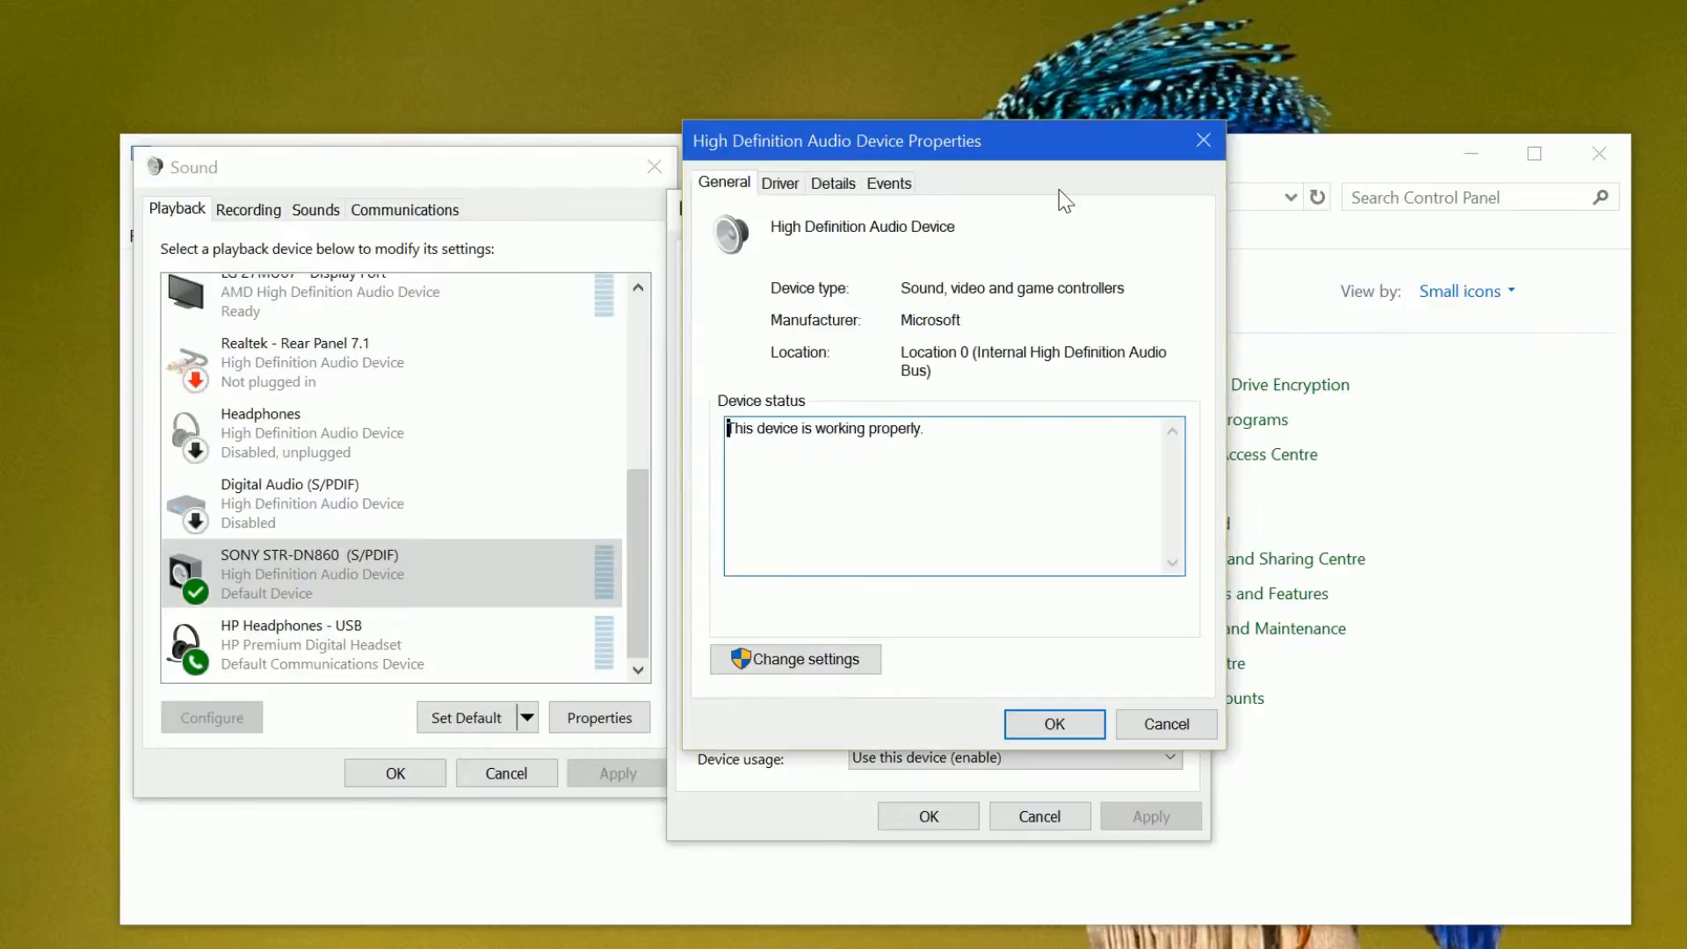
pyautogui.moveTo(963, 151); pyautogui.dragTo(1334, 242)
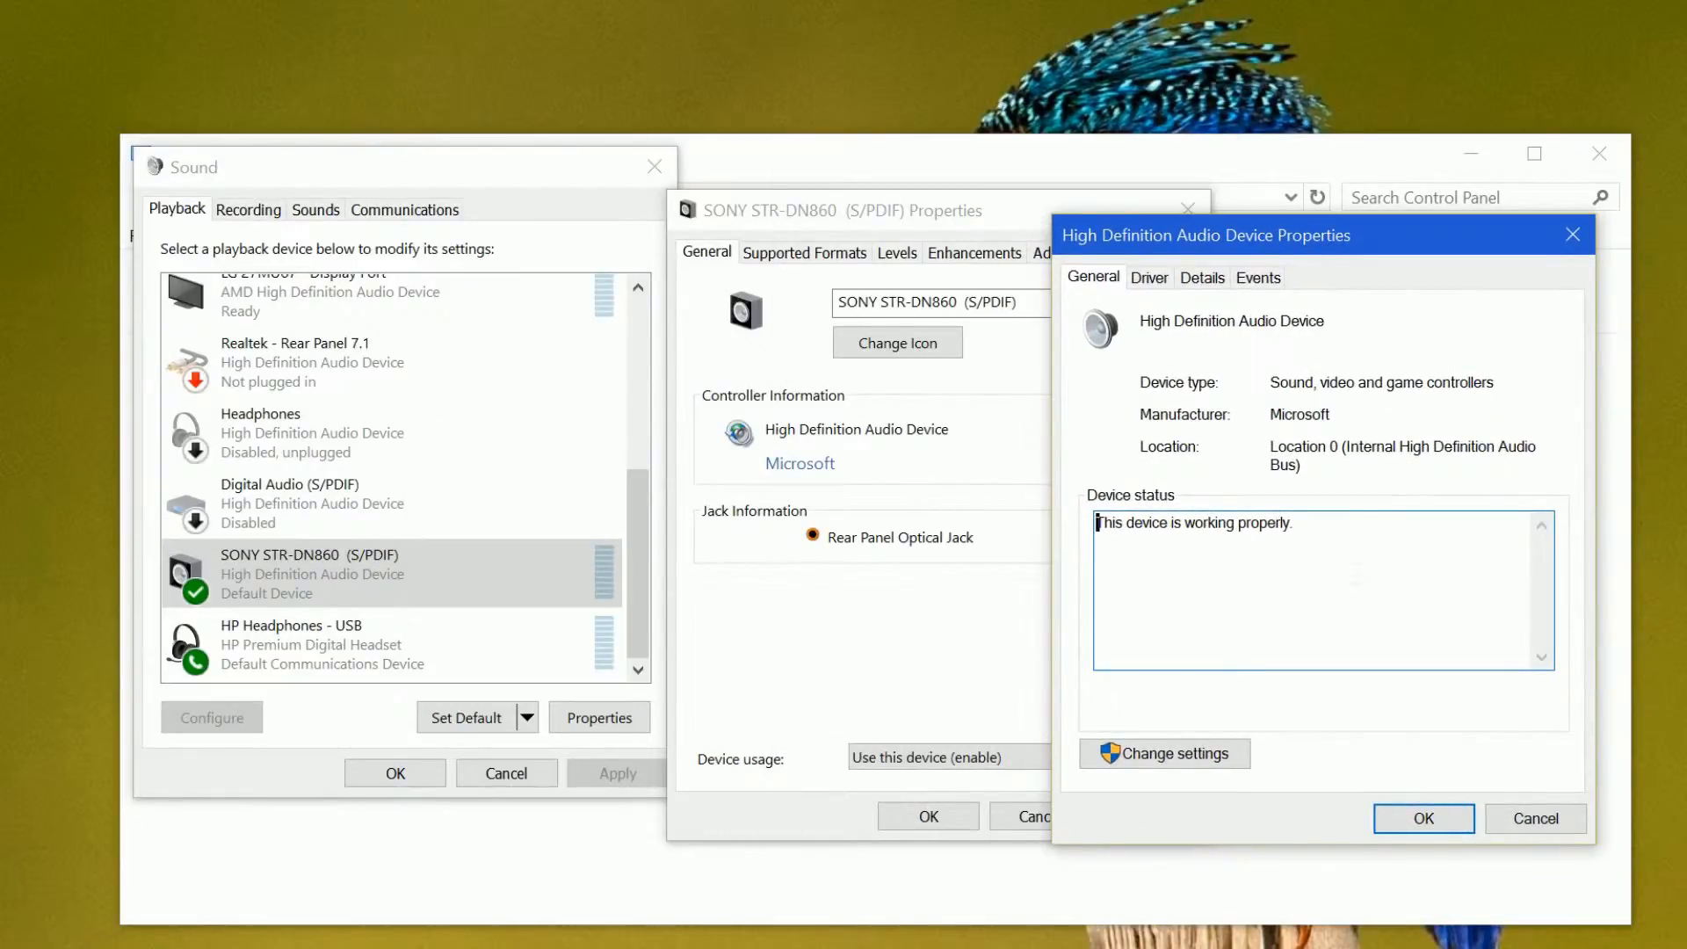
pyautogui.click(1149, 277)
pyautogui.click(1221, 281)
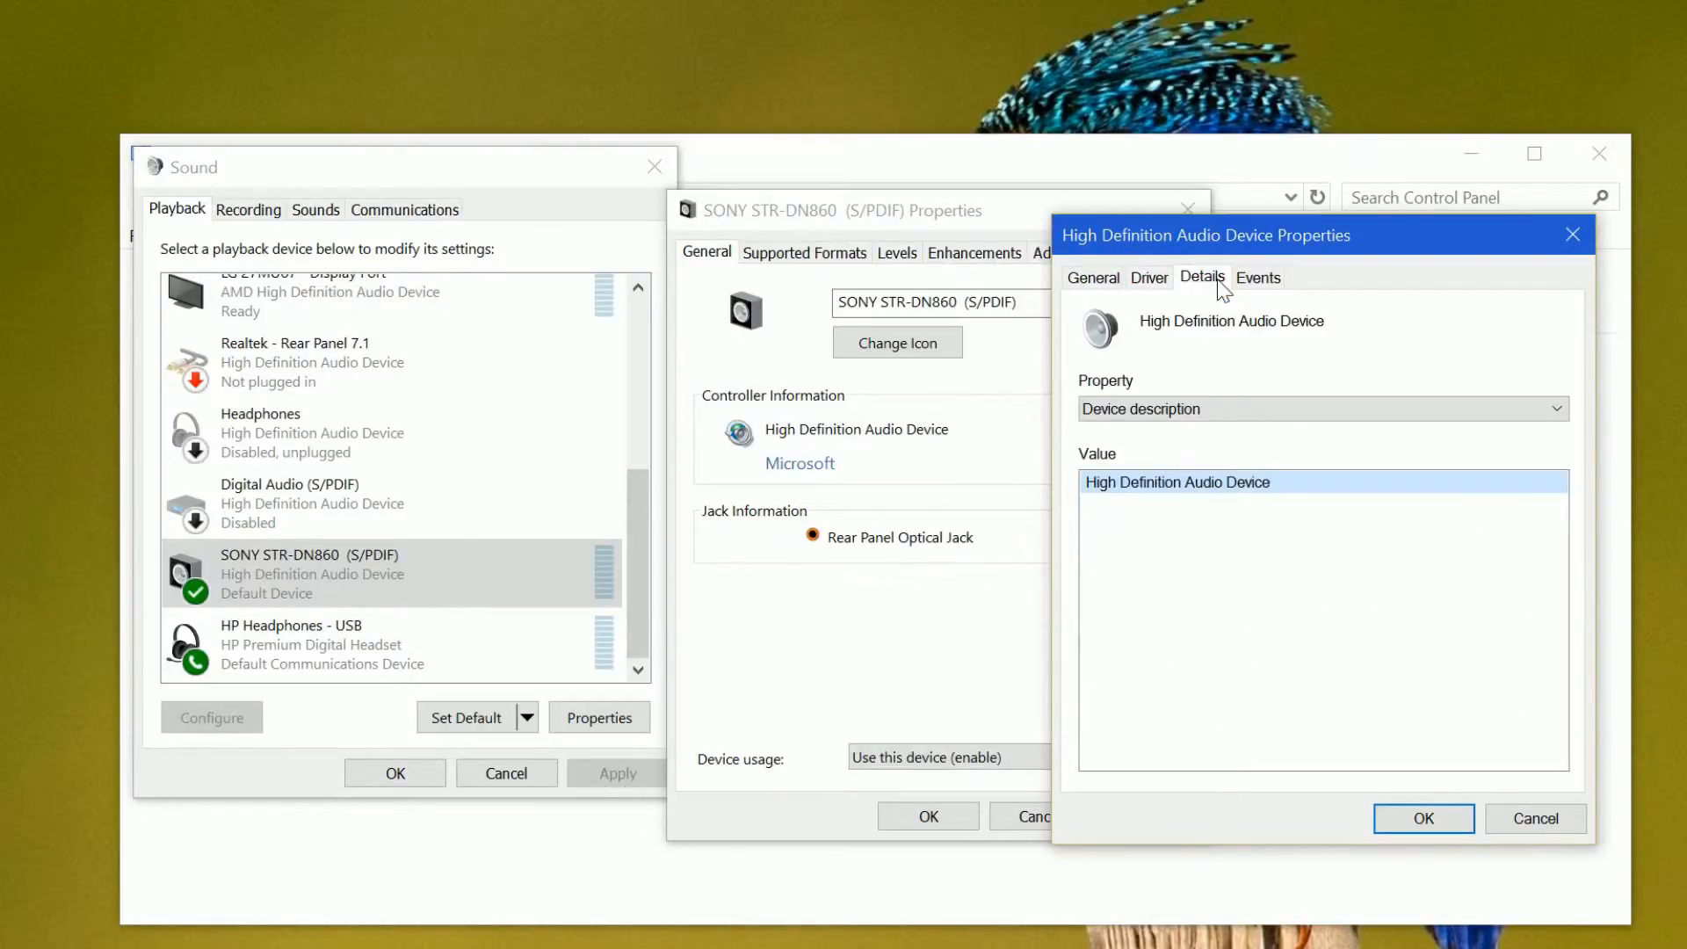
pyautogui.click(1257, 278)
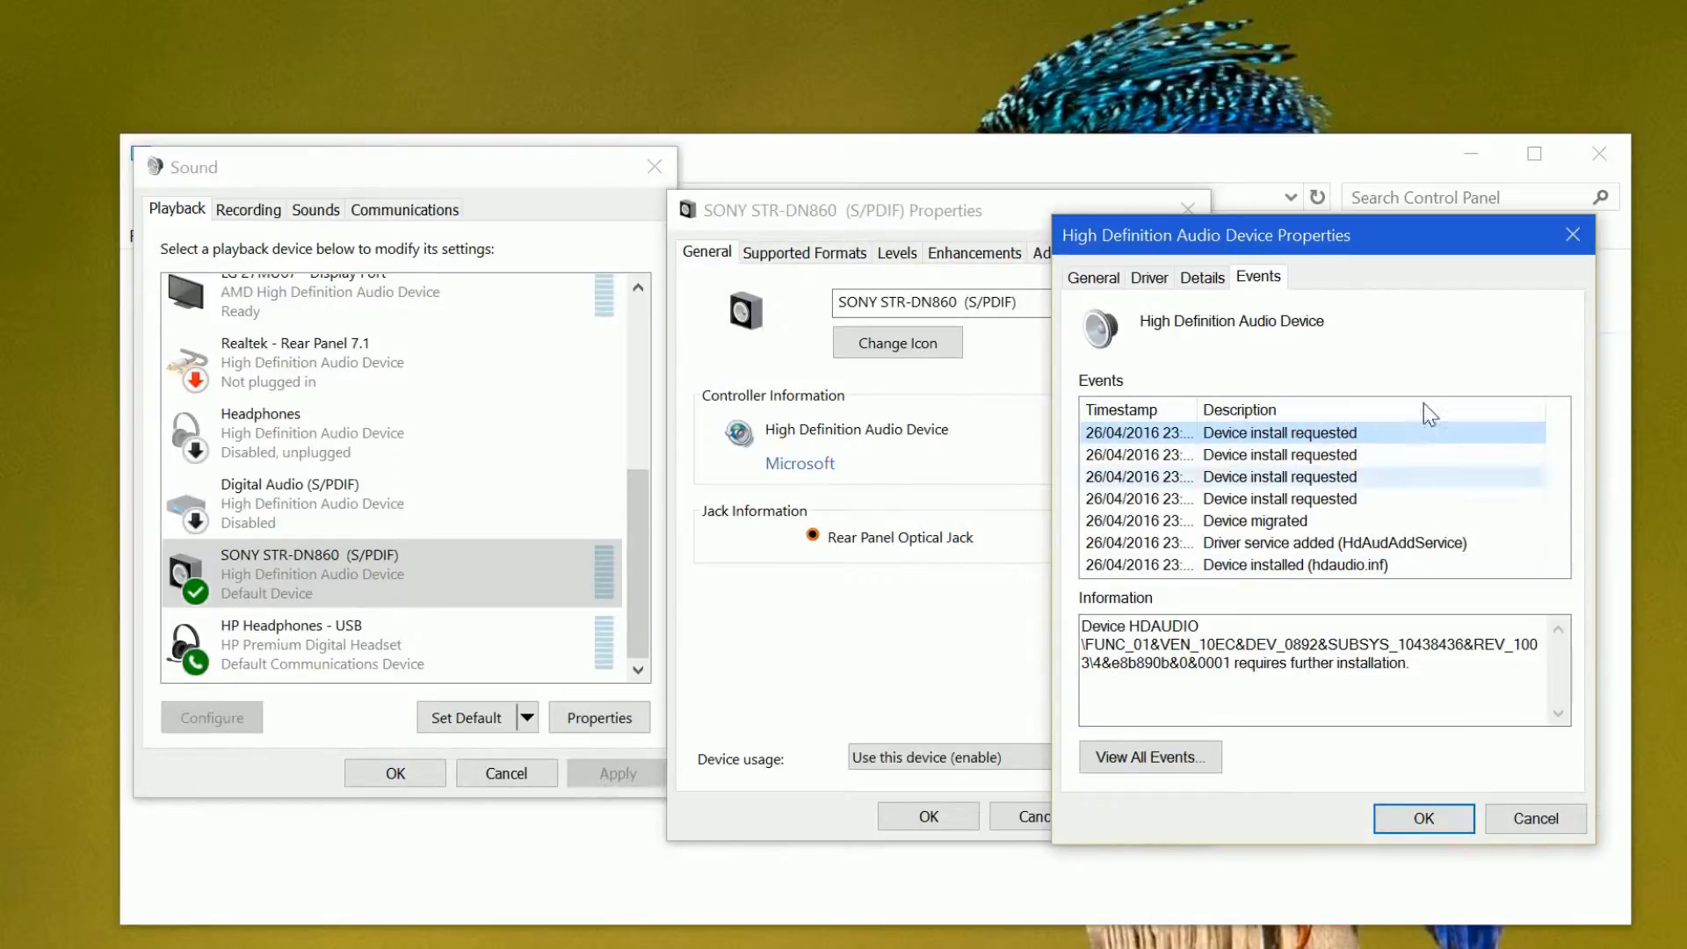
pyautogui.click(1573, 235)
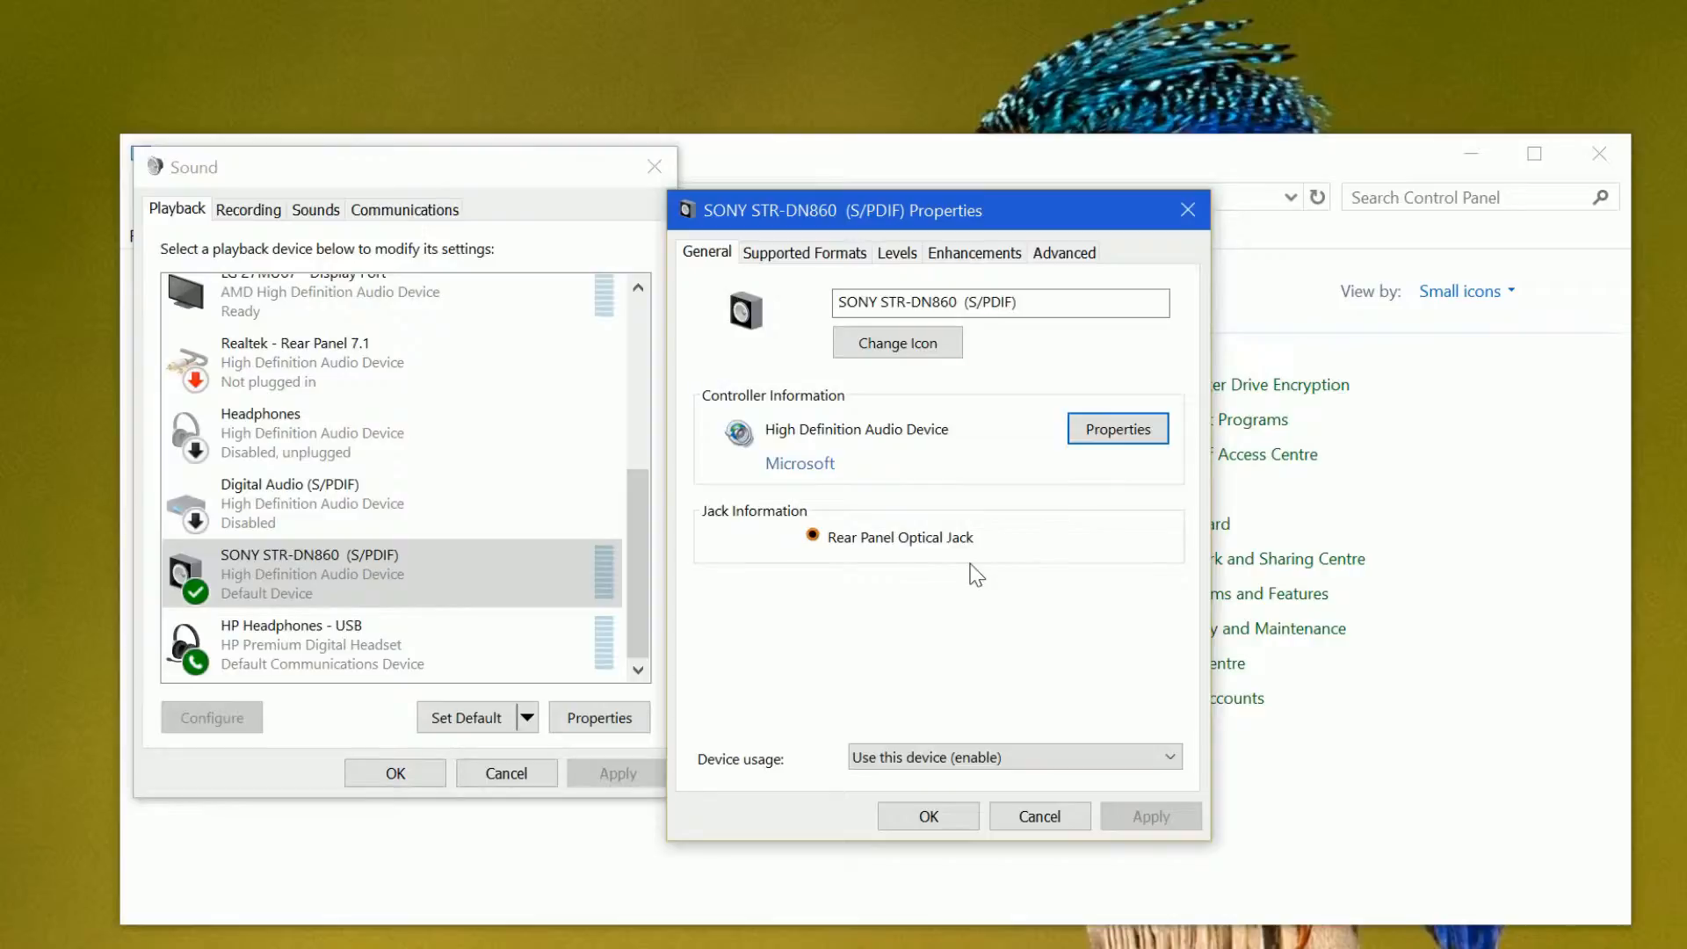
pyautogui.click(1083, 755)
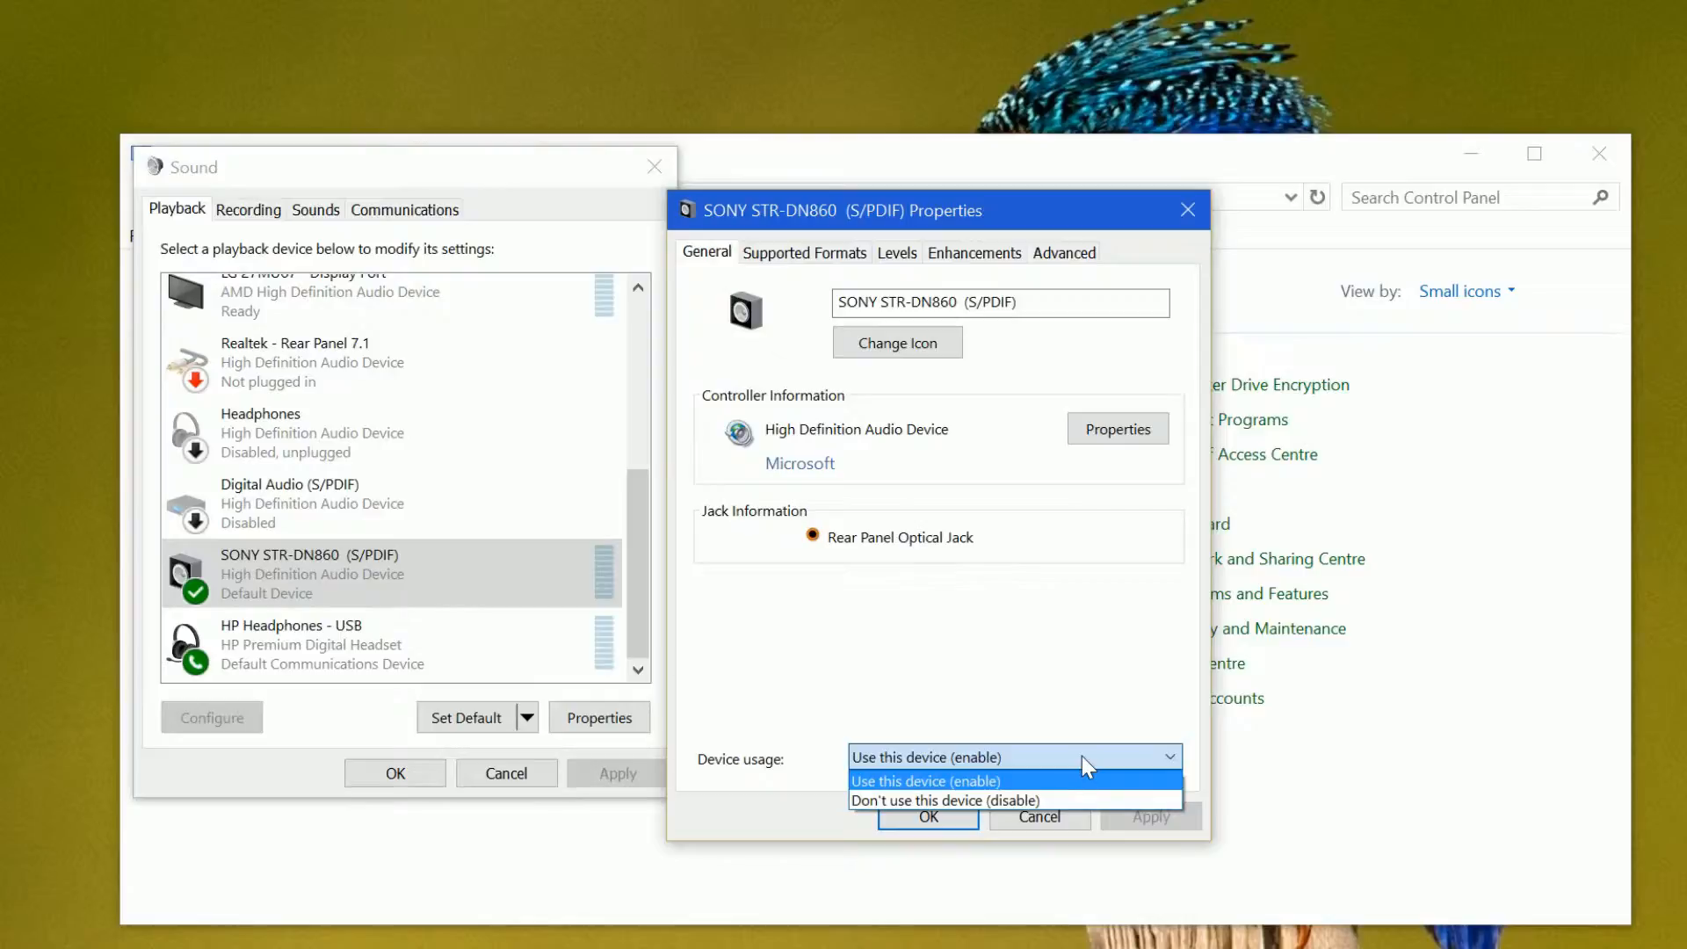
pyautogui.click(1085, 754)
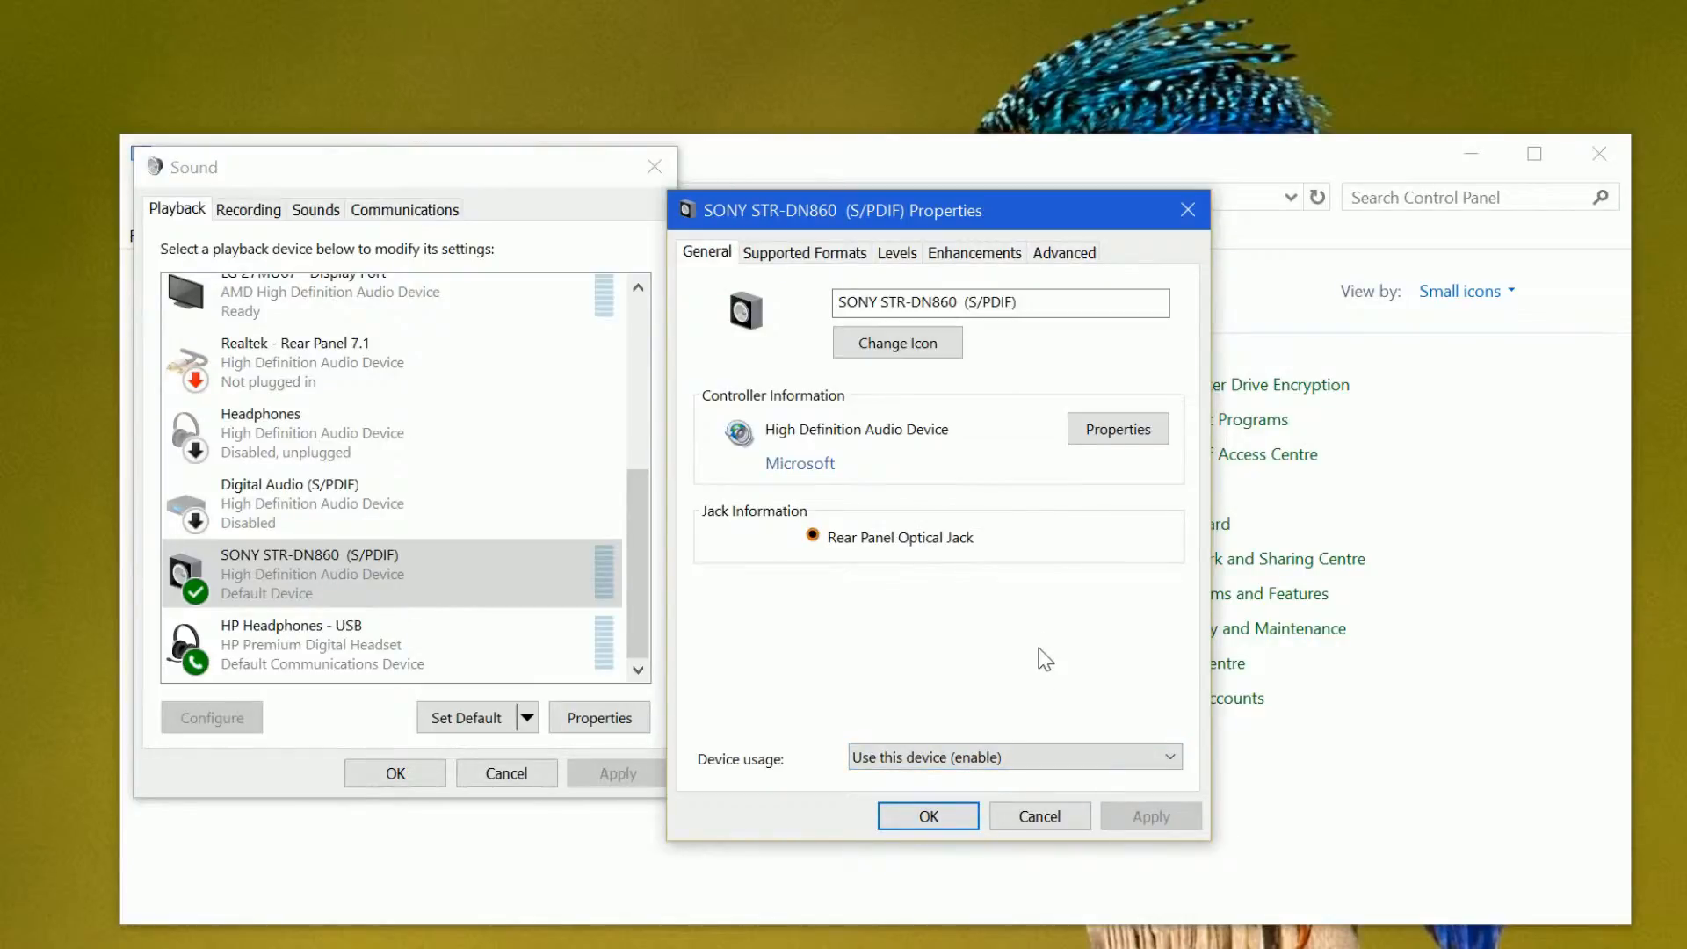
# Step: Test DTS Audio among the receiver's supported encoded formats, keeping it enabled, and answer that the sound was heard
pyautogui.click(770, 253)
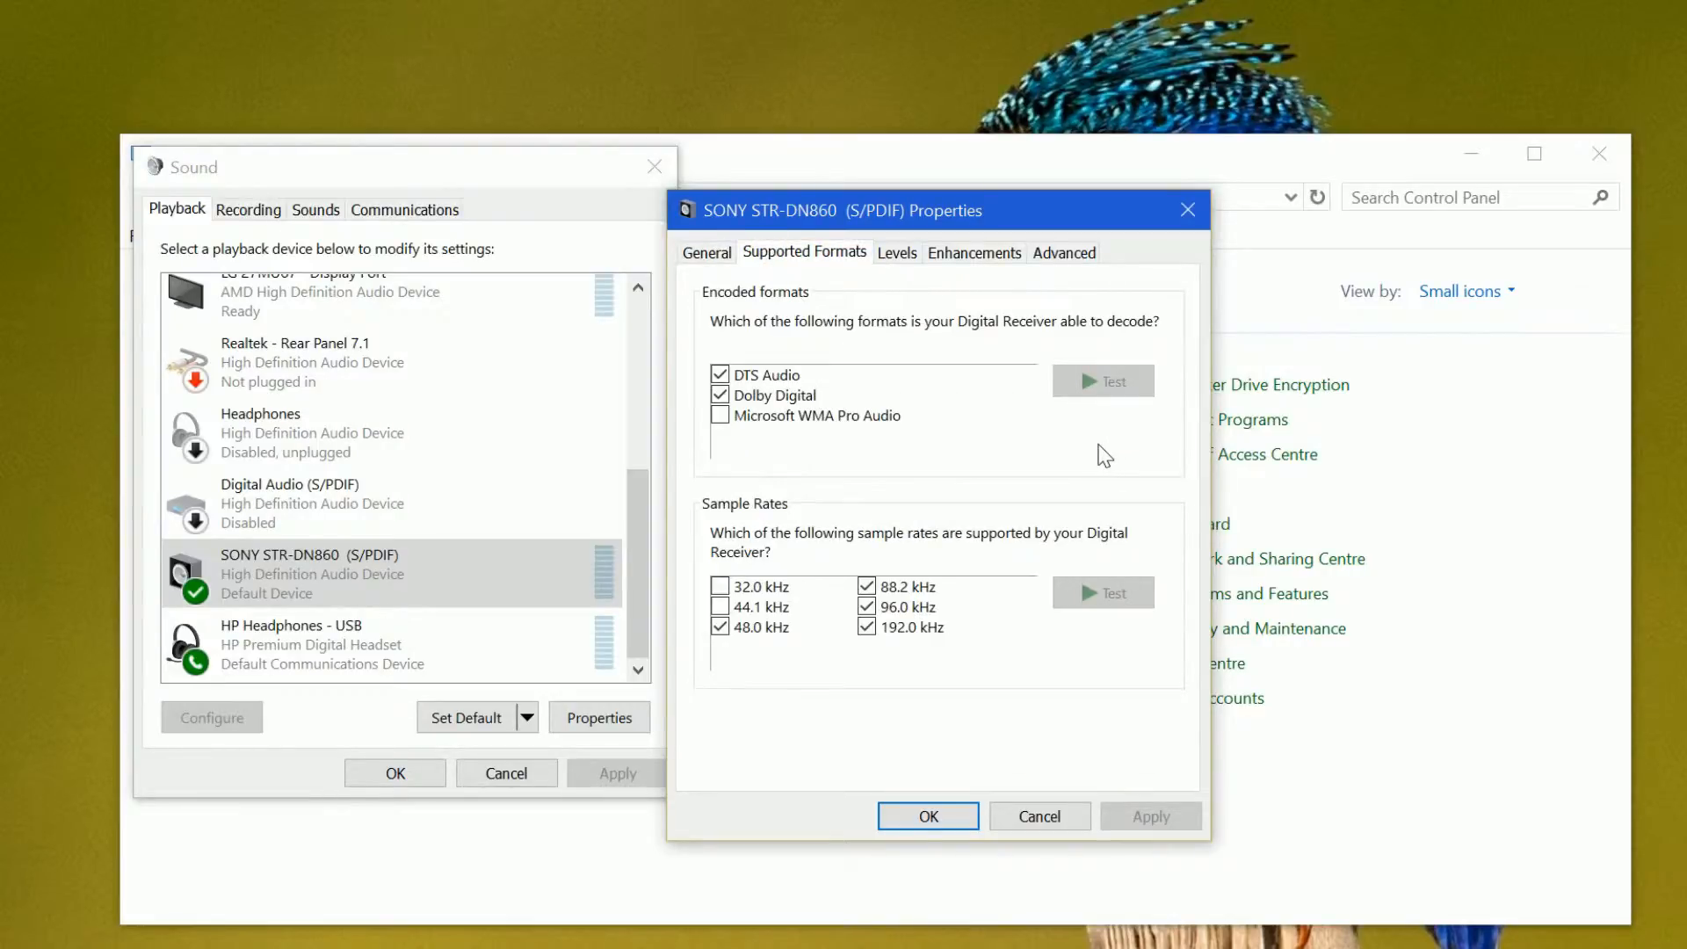
pyautogui.click(785, 378)
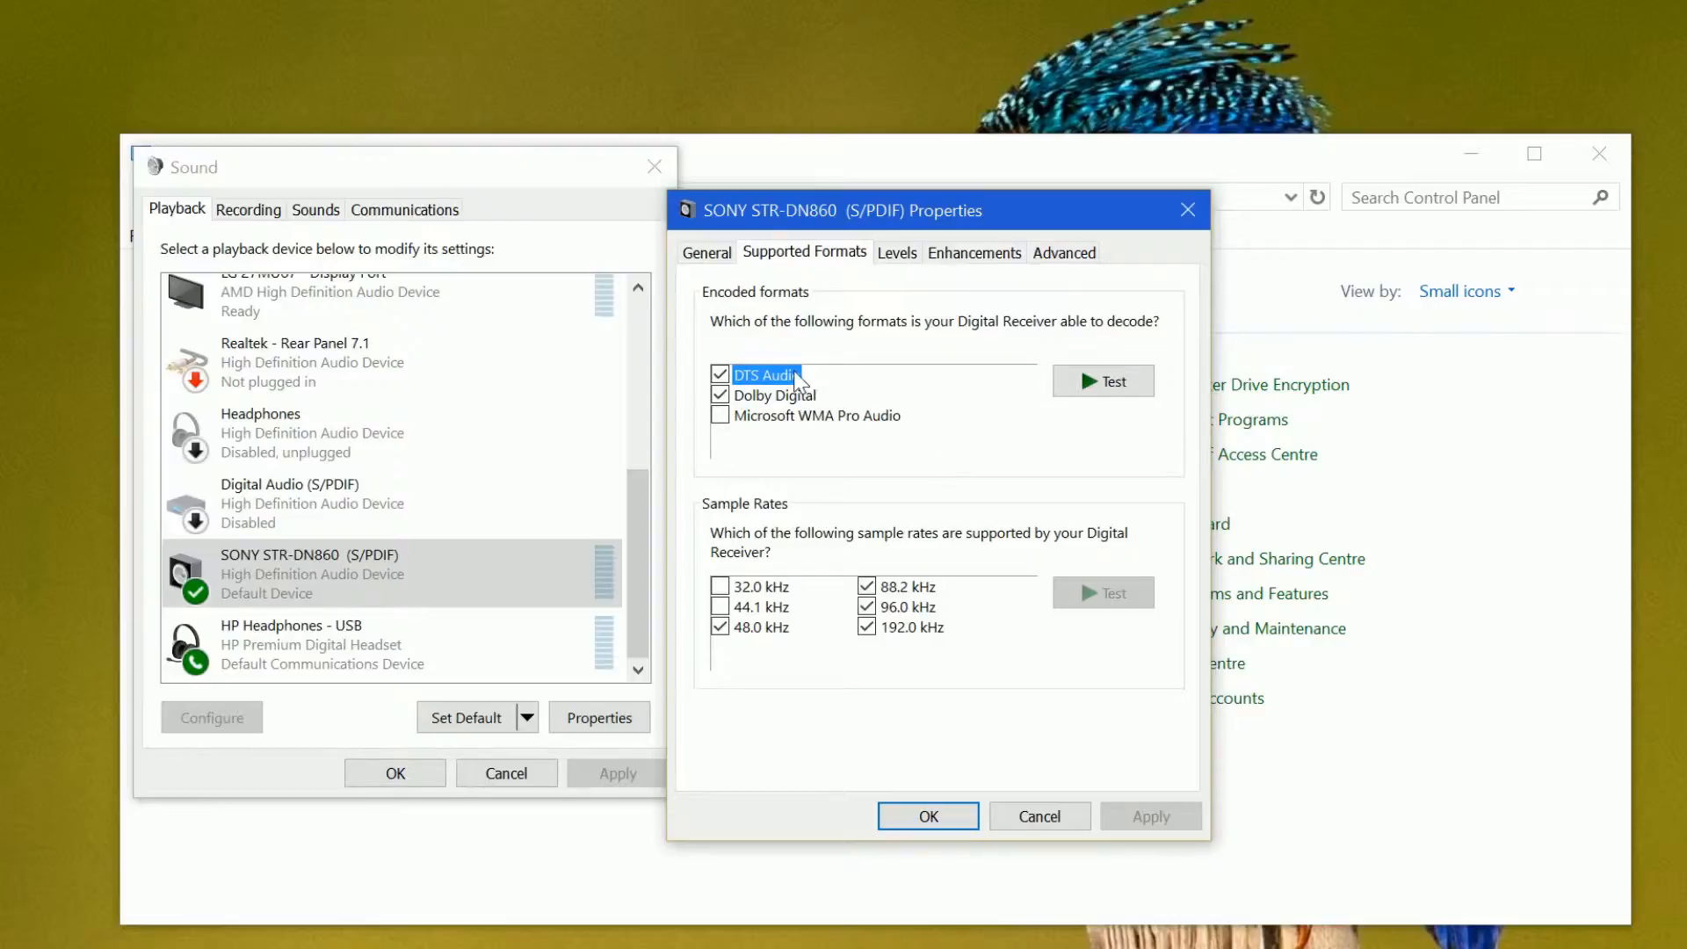
pyautogui.click(718, 375)
pyautogui.click(719, 372)
pyautogui.click(1094, 382)
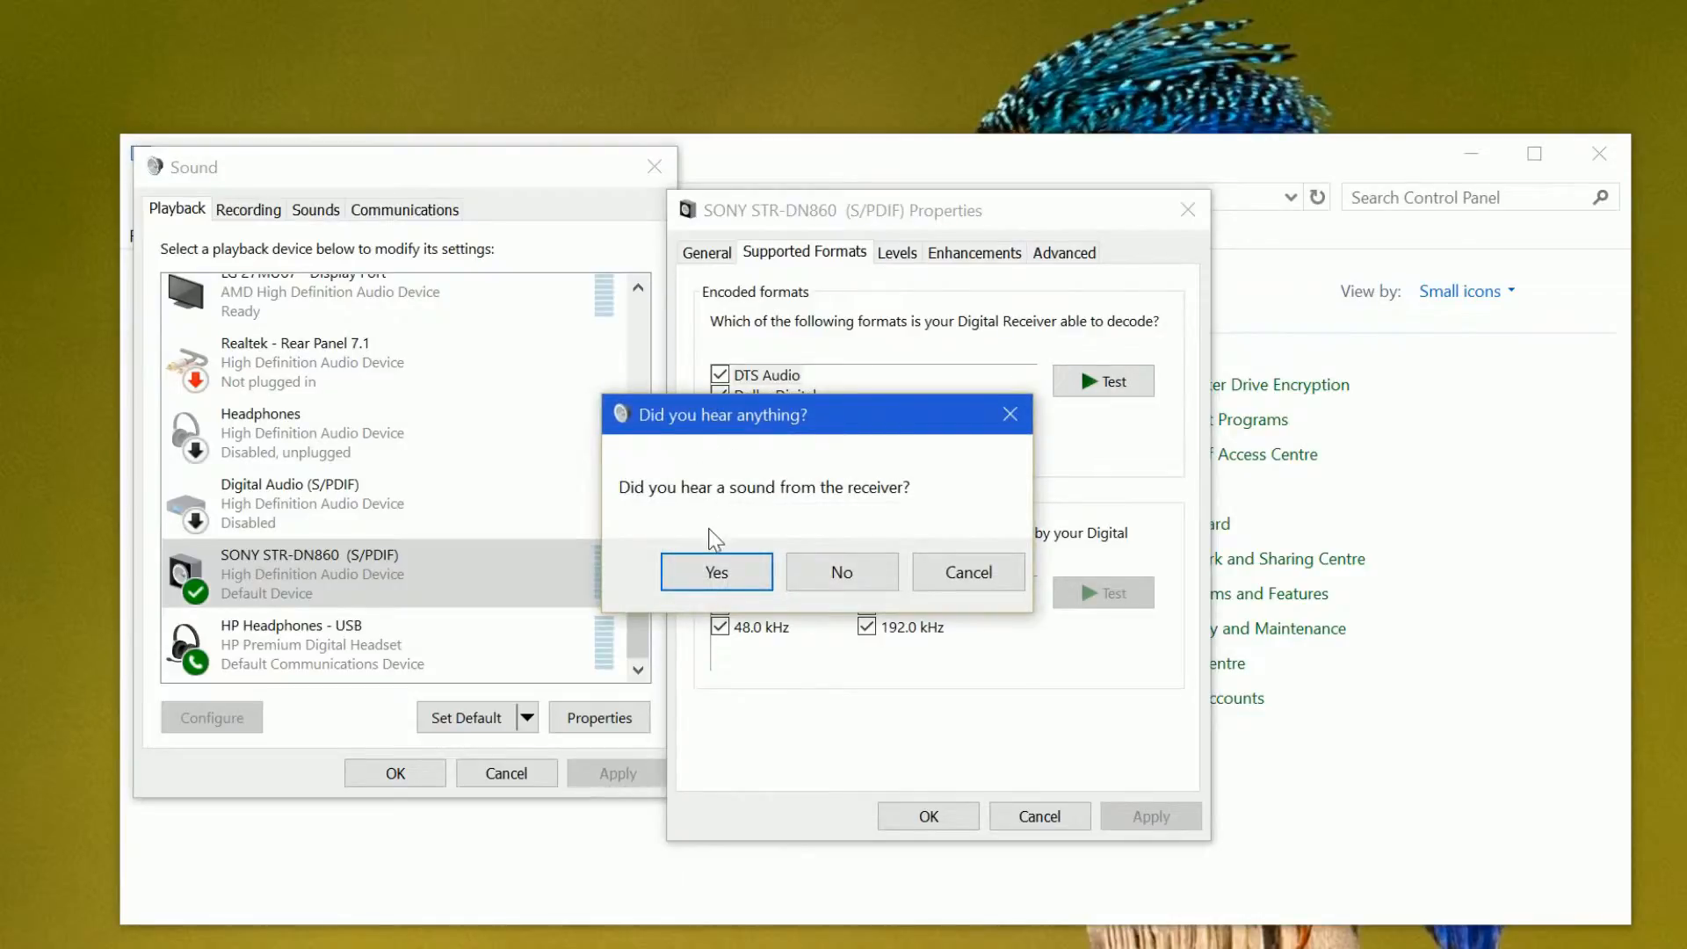
pyautogui.click(719, 578)
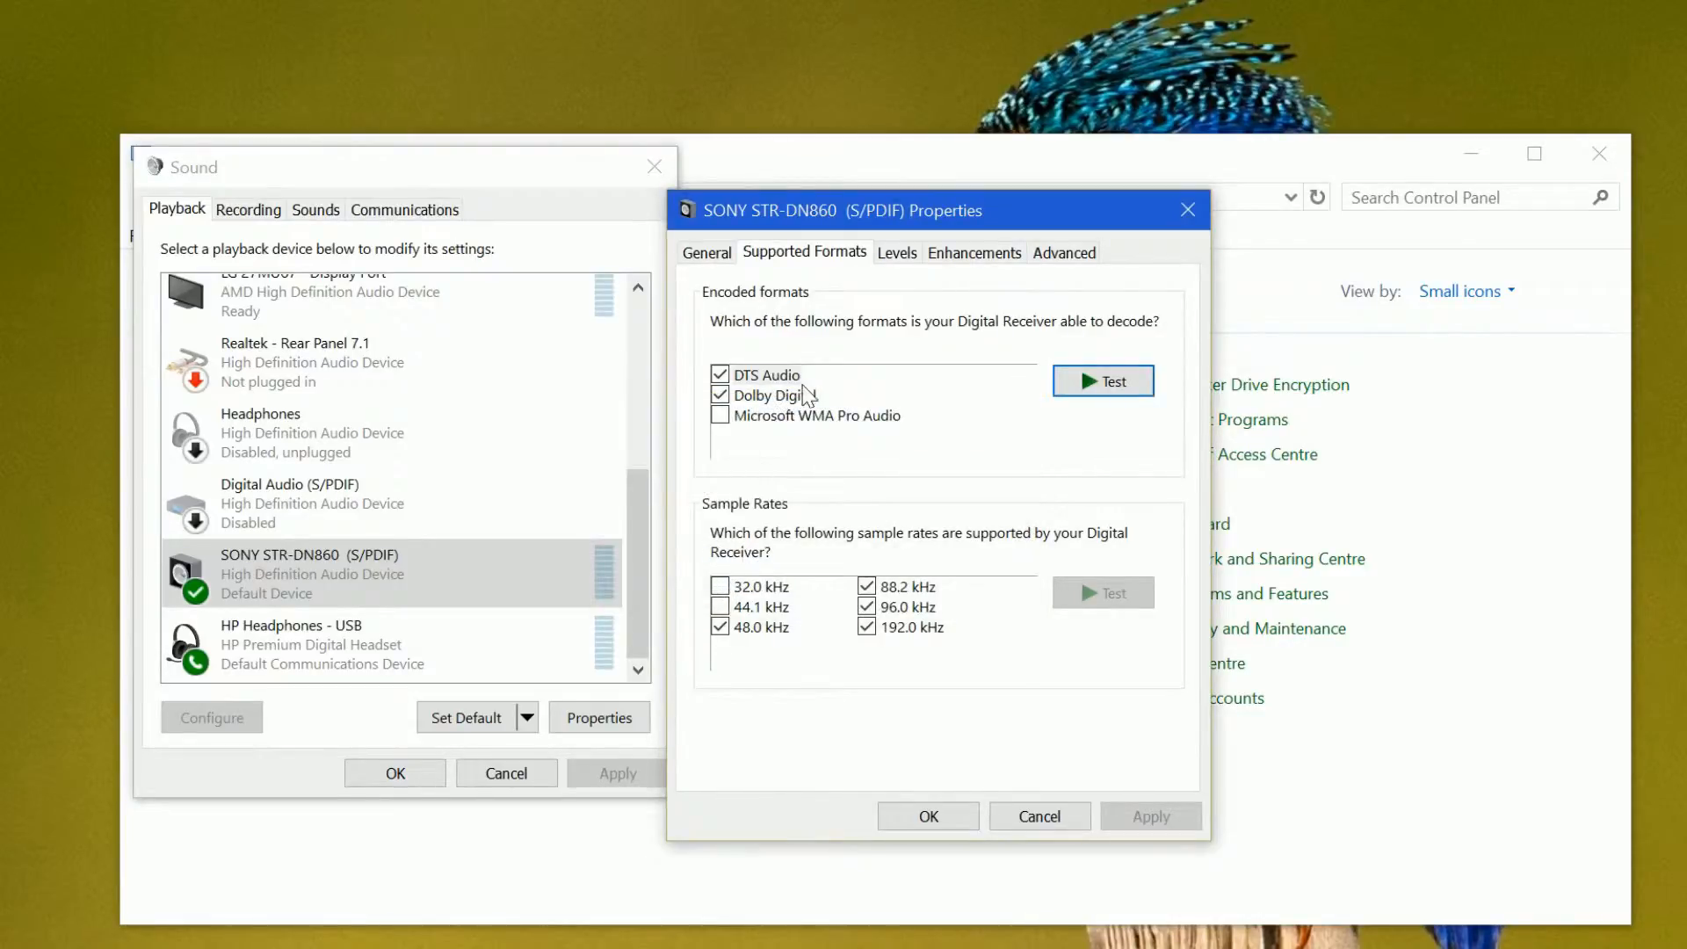
# Step: Test the Dolby Digital encoded format on the receiver and answer that the sound was heard
pyautogui.click(810, 400)
pyautogui.click(1105, 383)
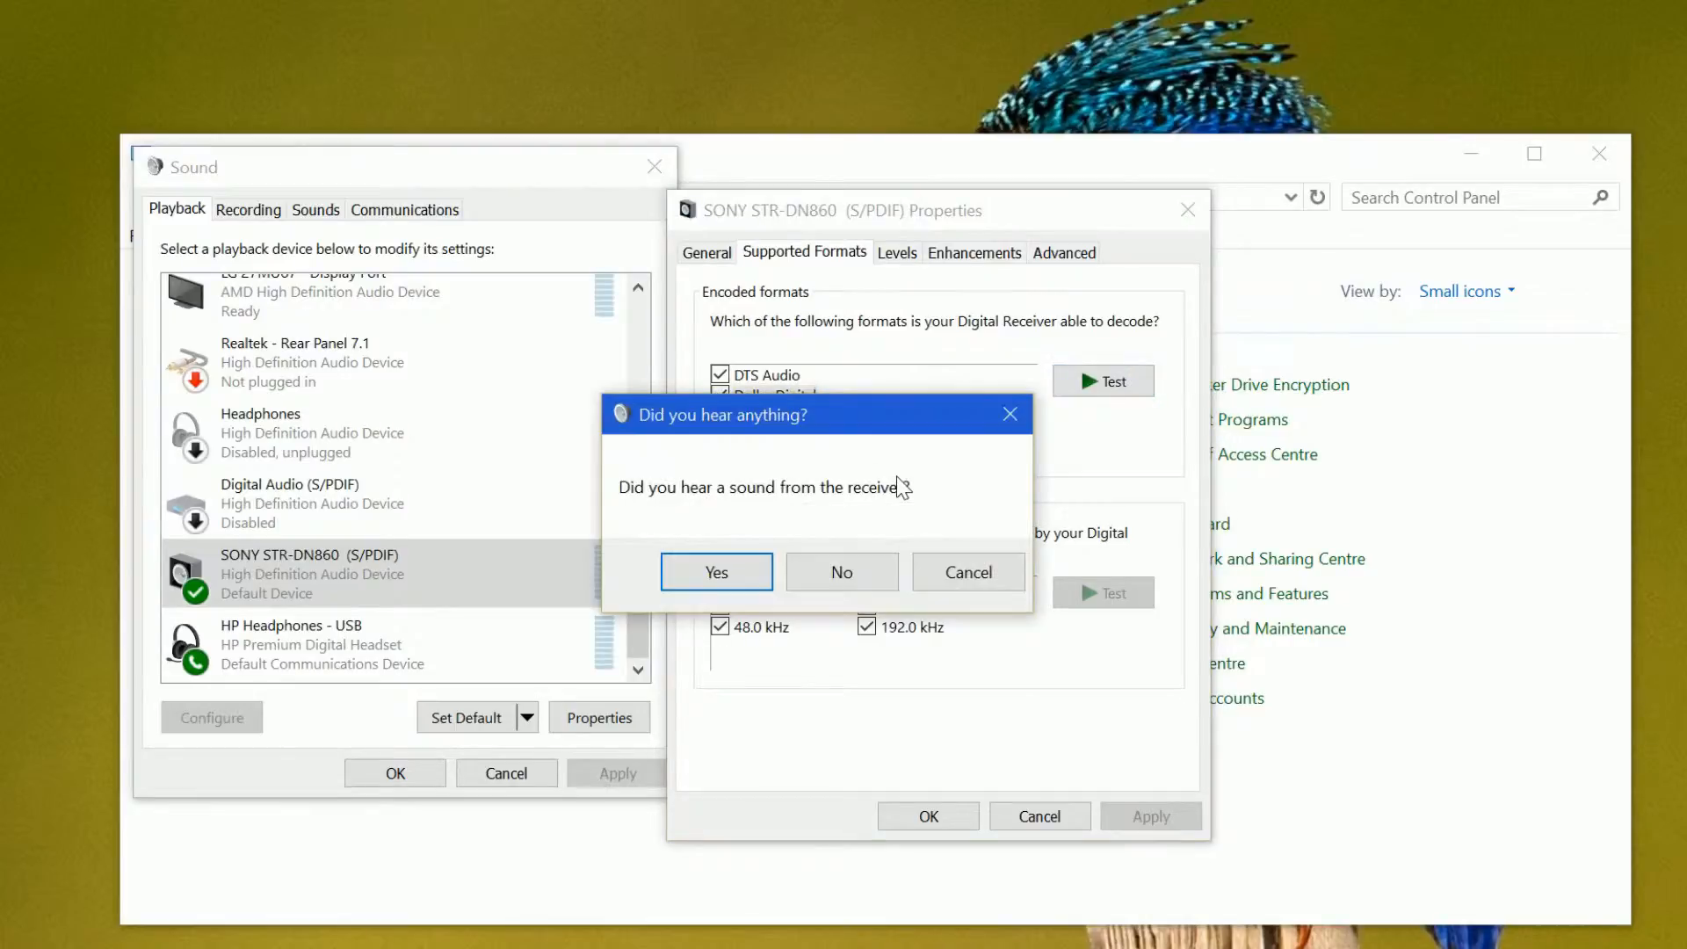
pyautogui.click(728, 569)
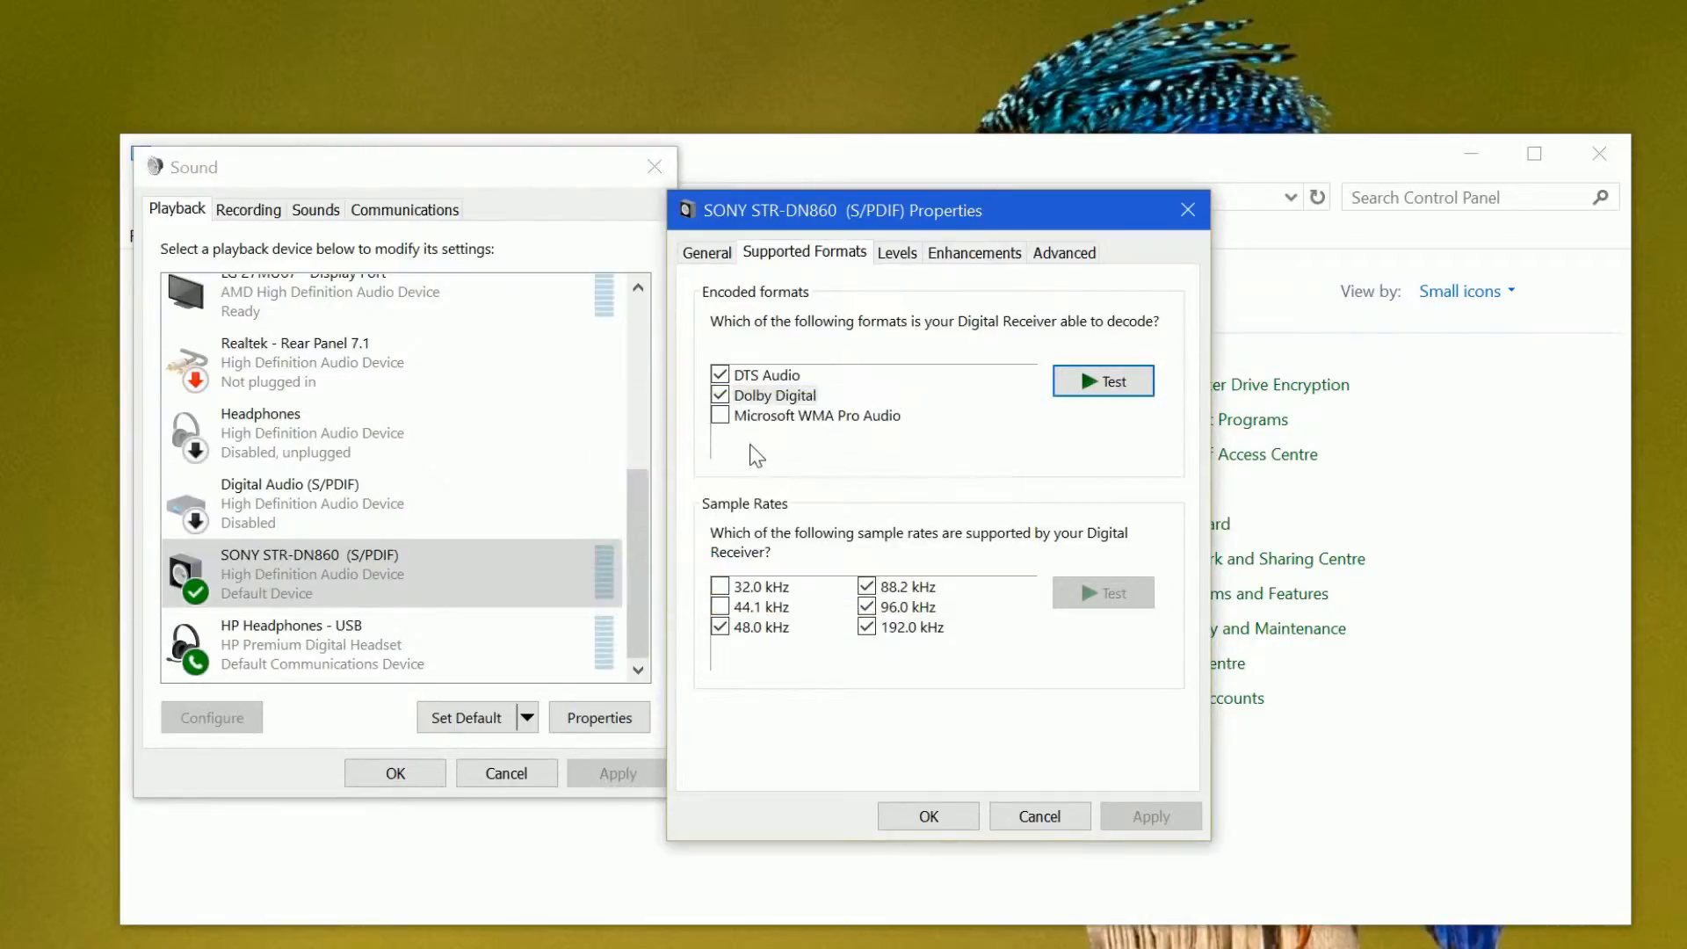
# Step: Enable the Microsoft WMA Pro Audio format, test it on the receiver and answer that no sound was heard
pyautogui.click(718, 415)
pyautogui.click(835, 413)
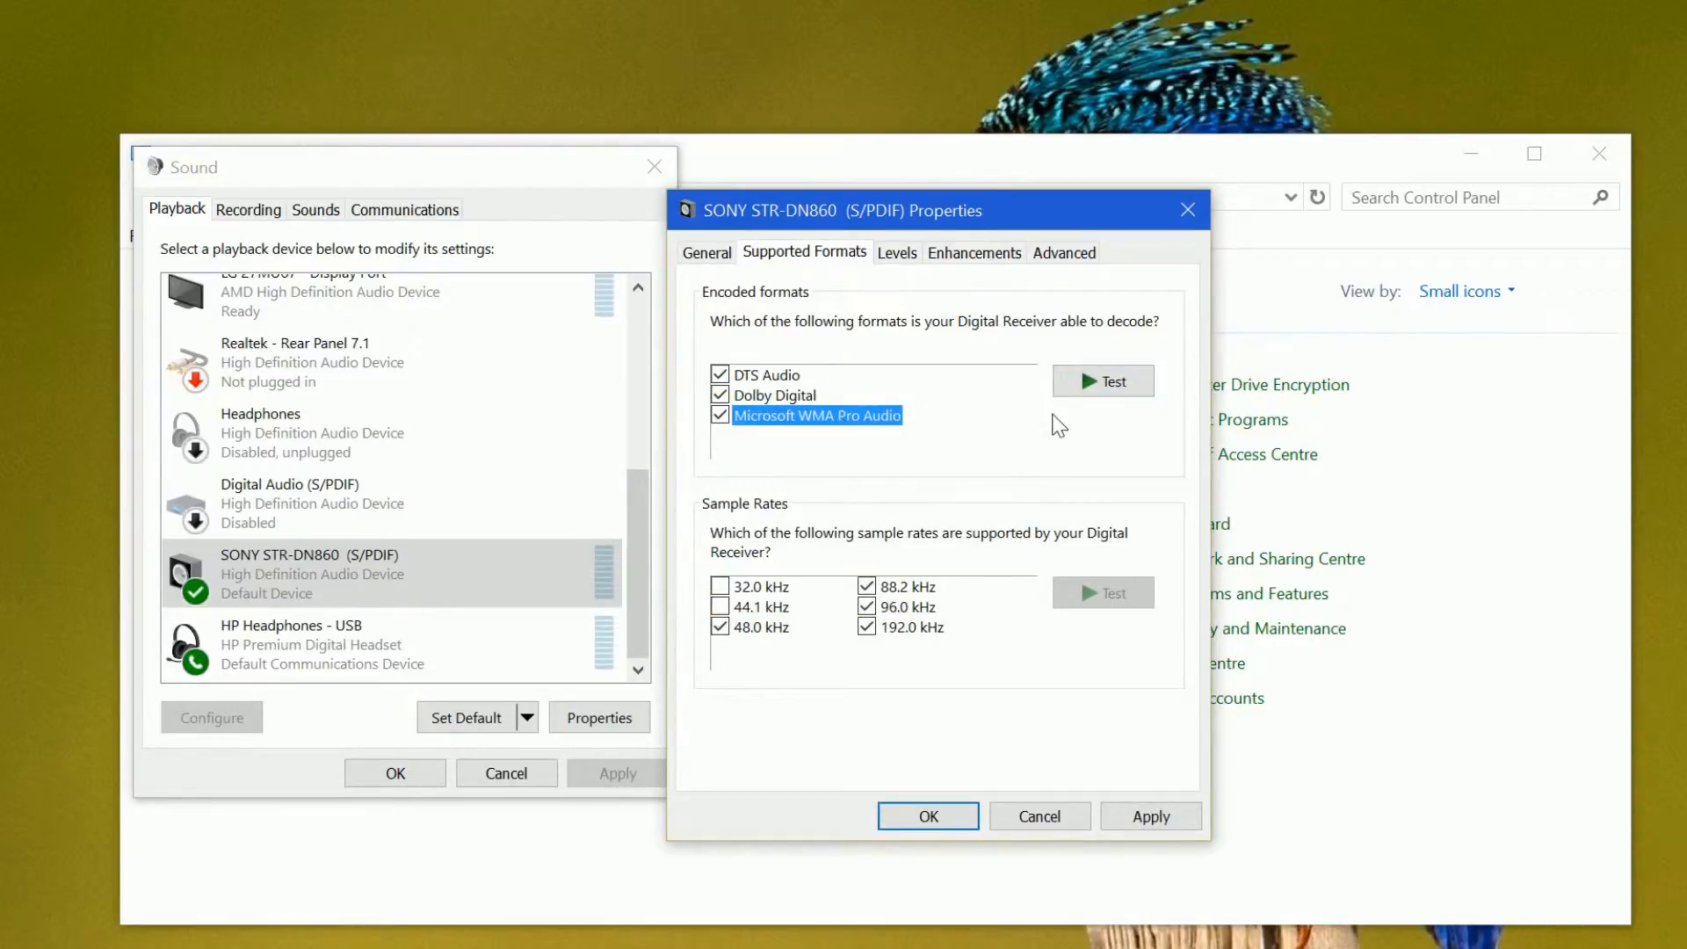
pyautogui.click(1089, 388)
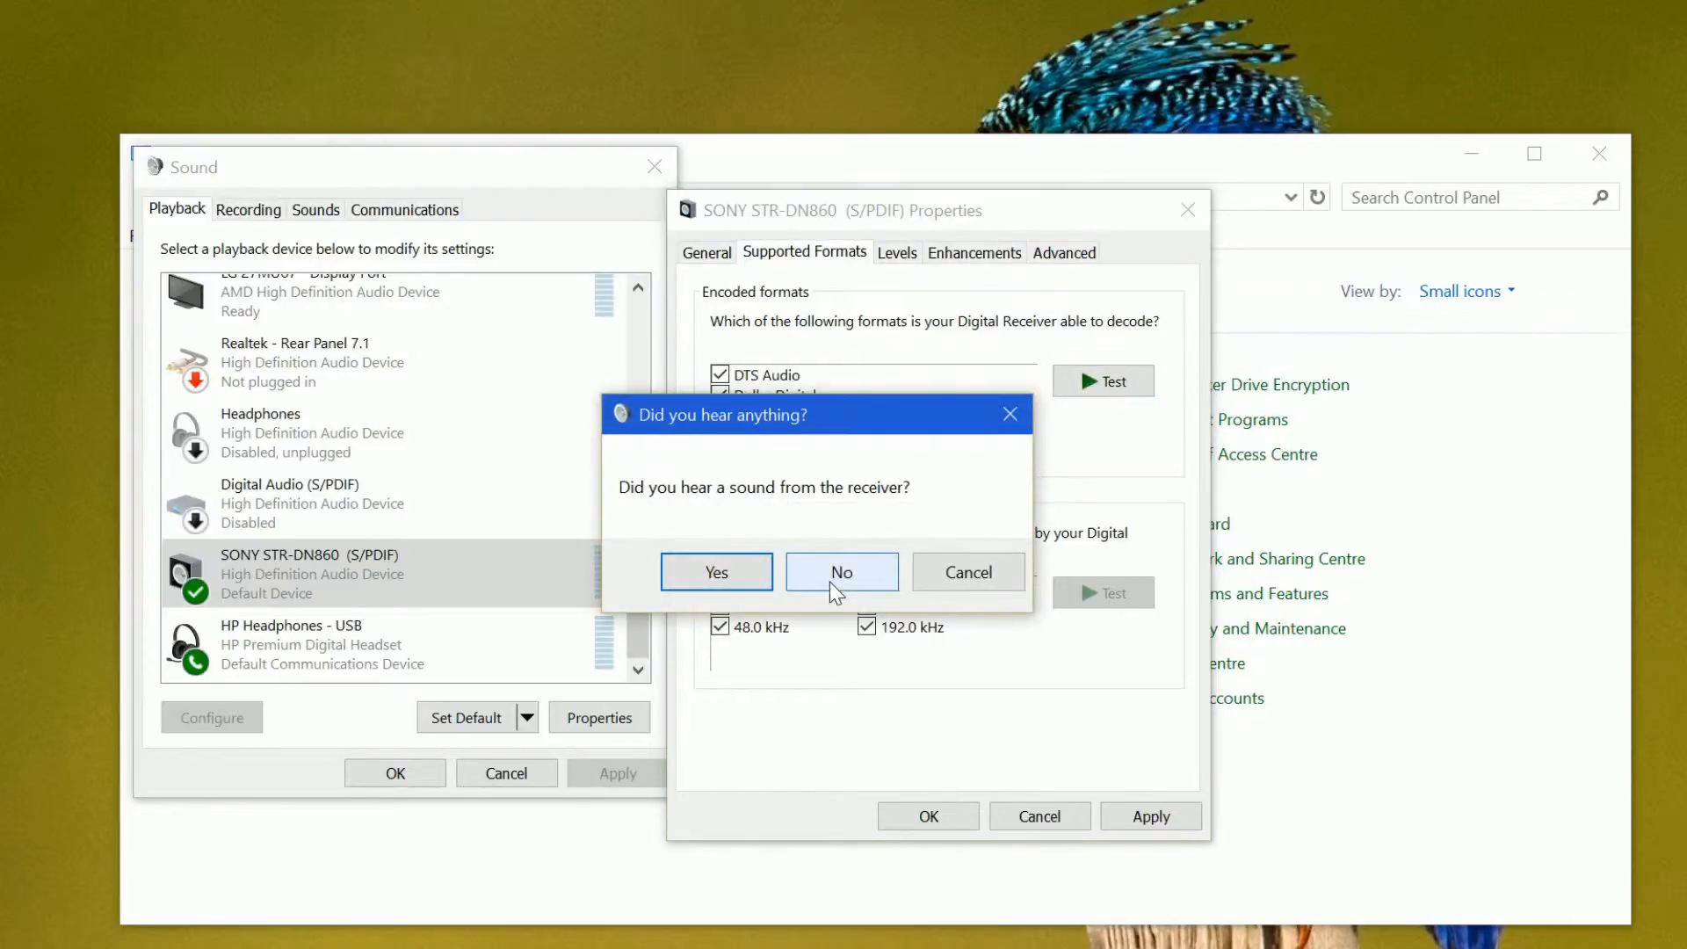
pyautogui.click(838, 580)
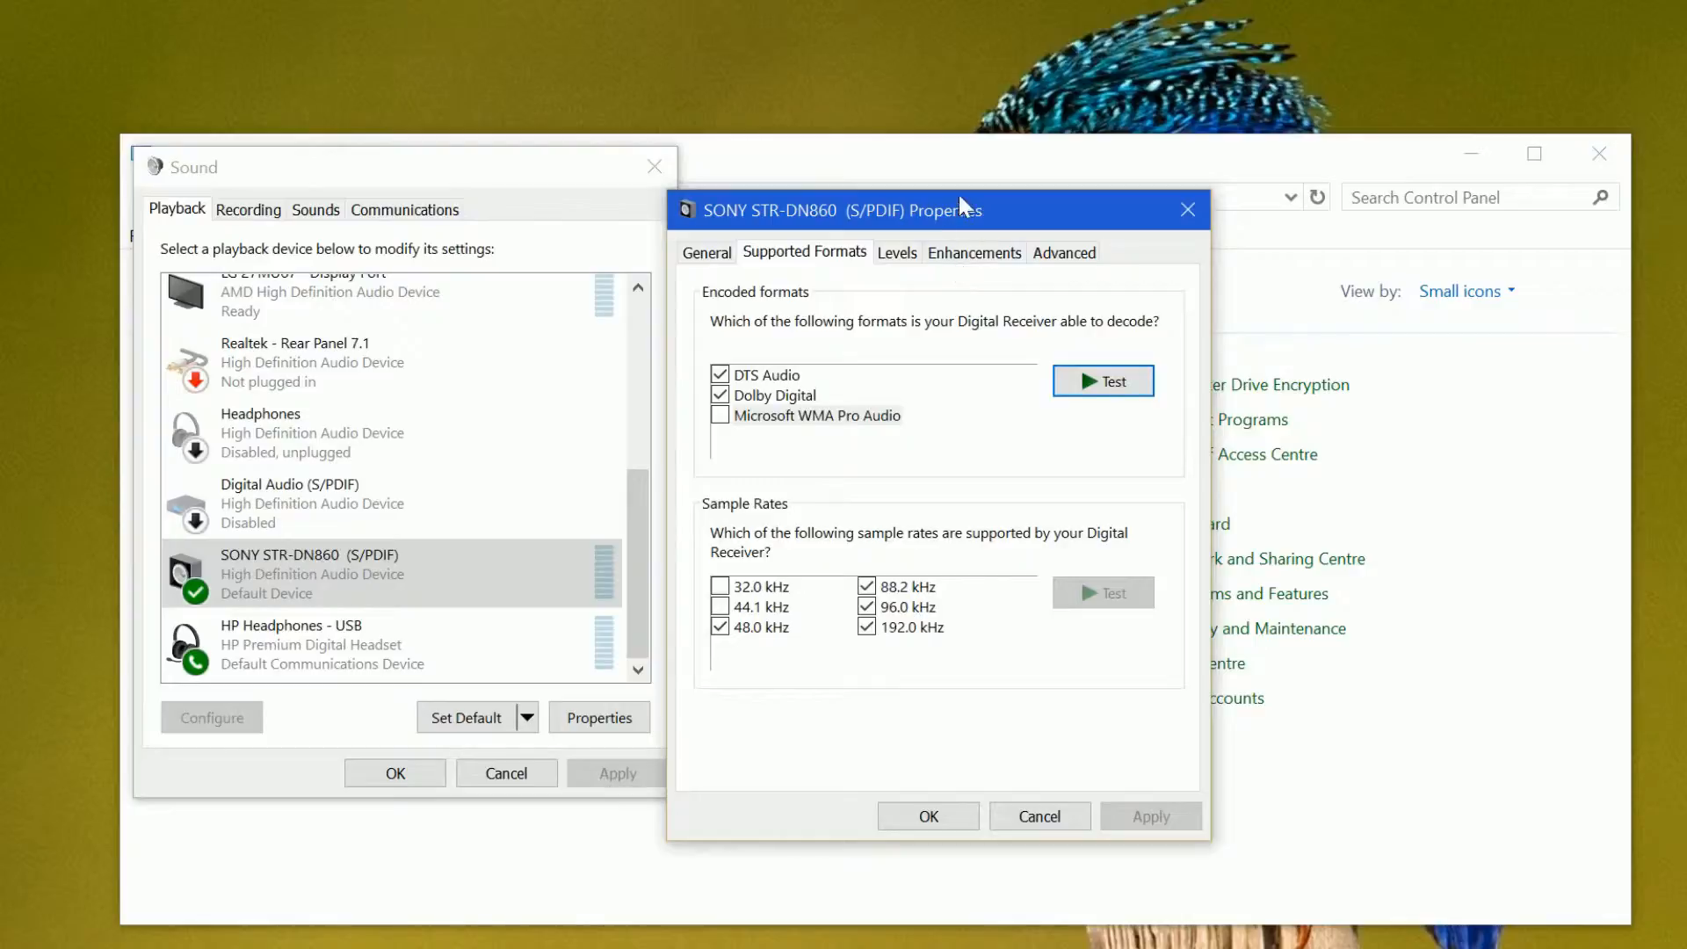
# Step: Test the 192.0 kHz sample rate on the receiver and answer that the sound was heard
pyautogui.moveTo(962, 207); pyautogui.dragTo(797, 147)
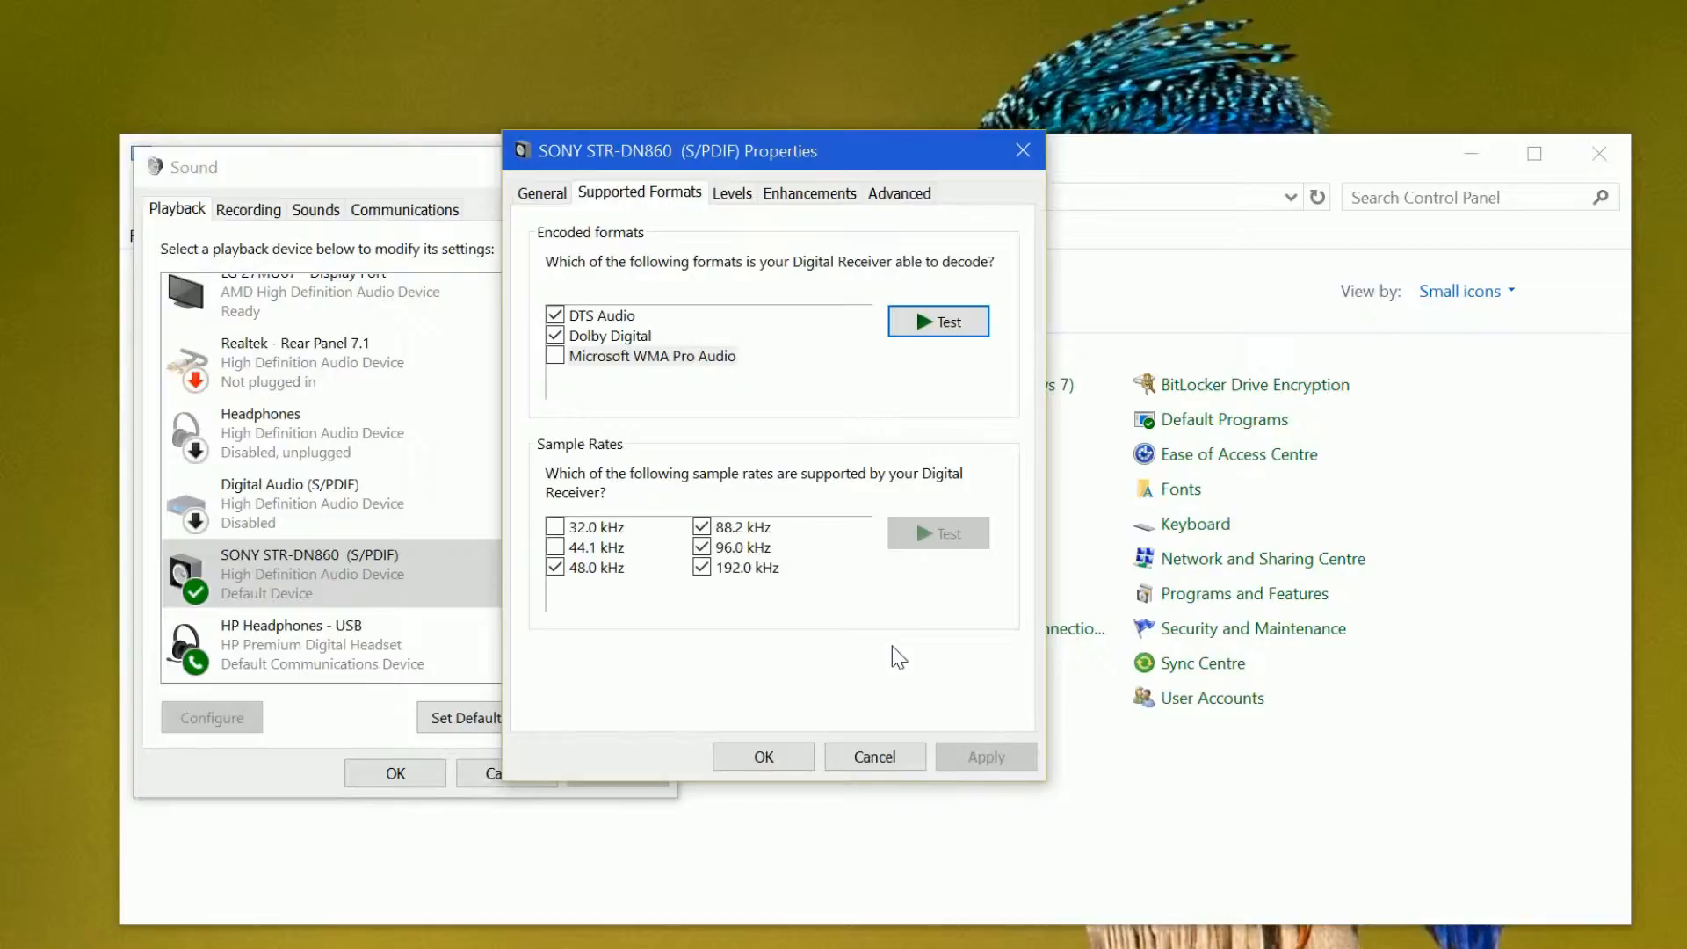
pyautogui.click(767, 575)
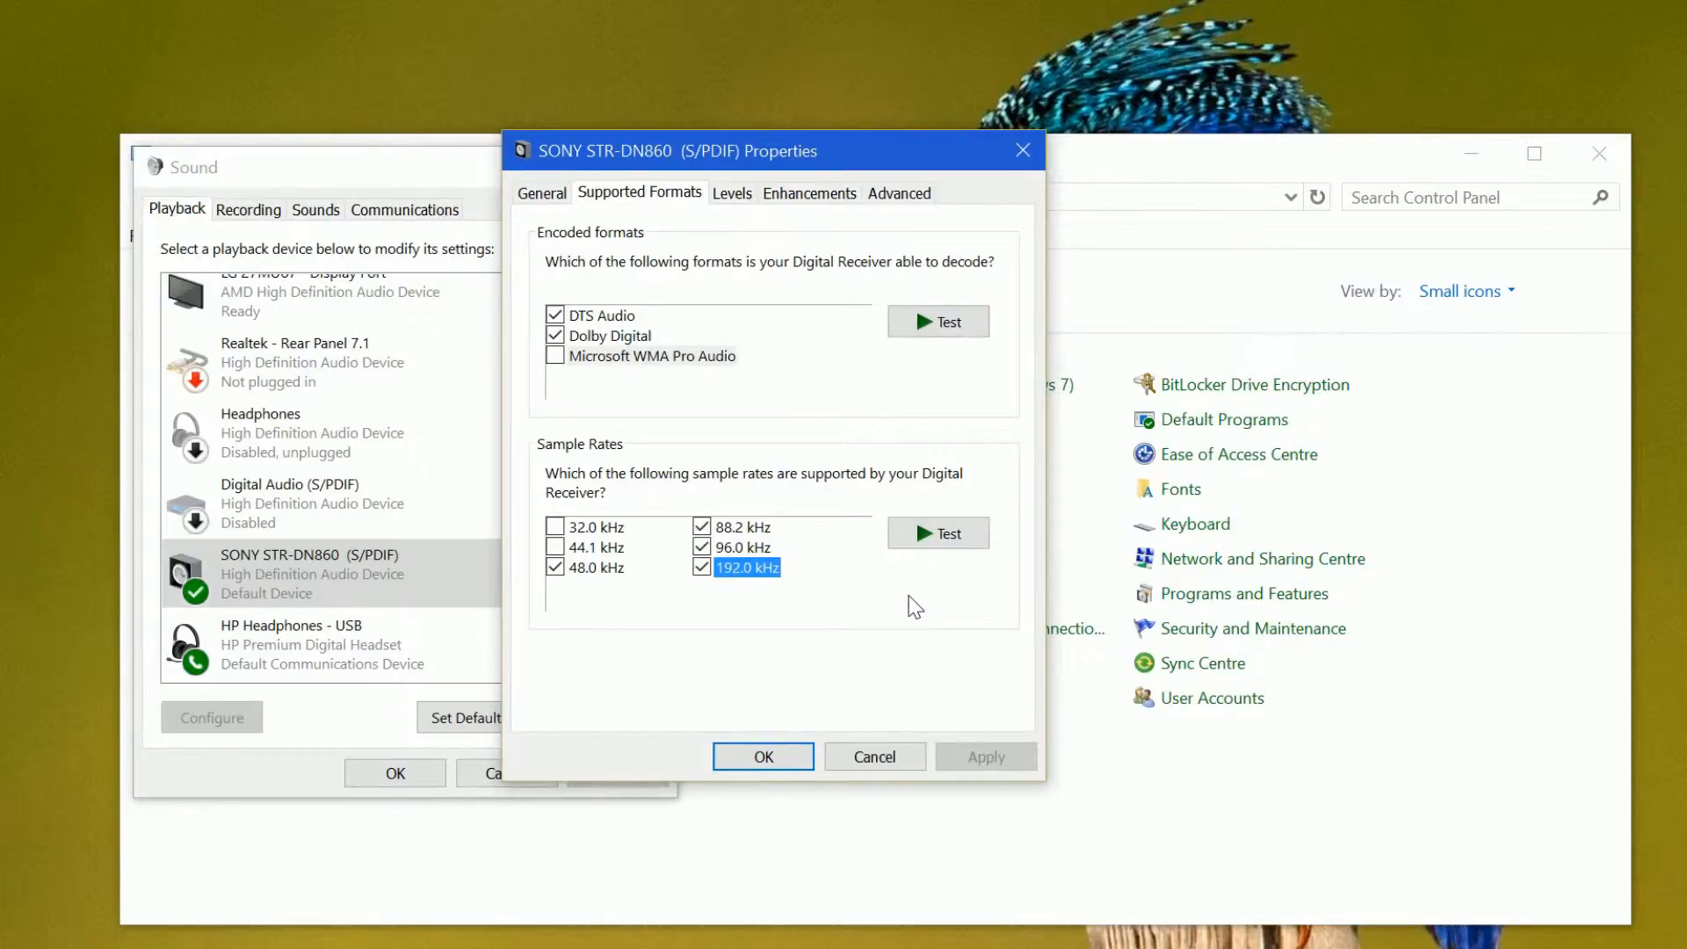
pyautogui.click(930, 543)
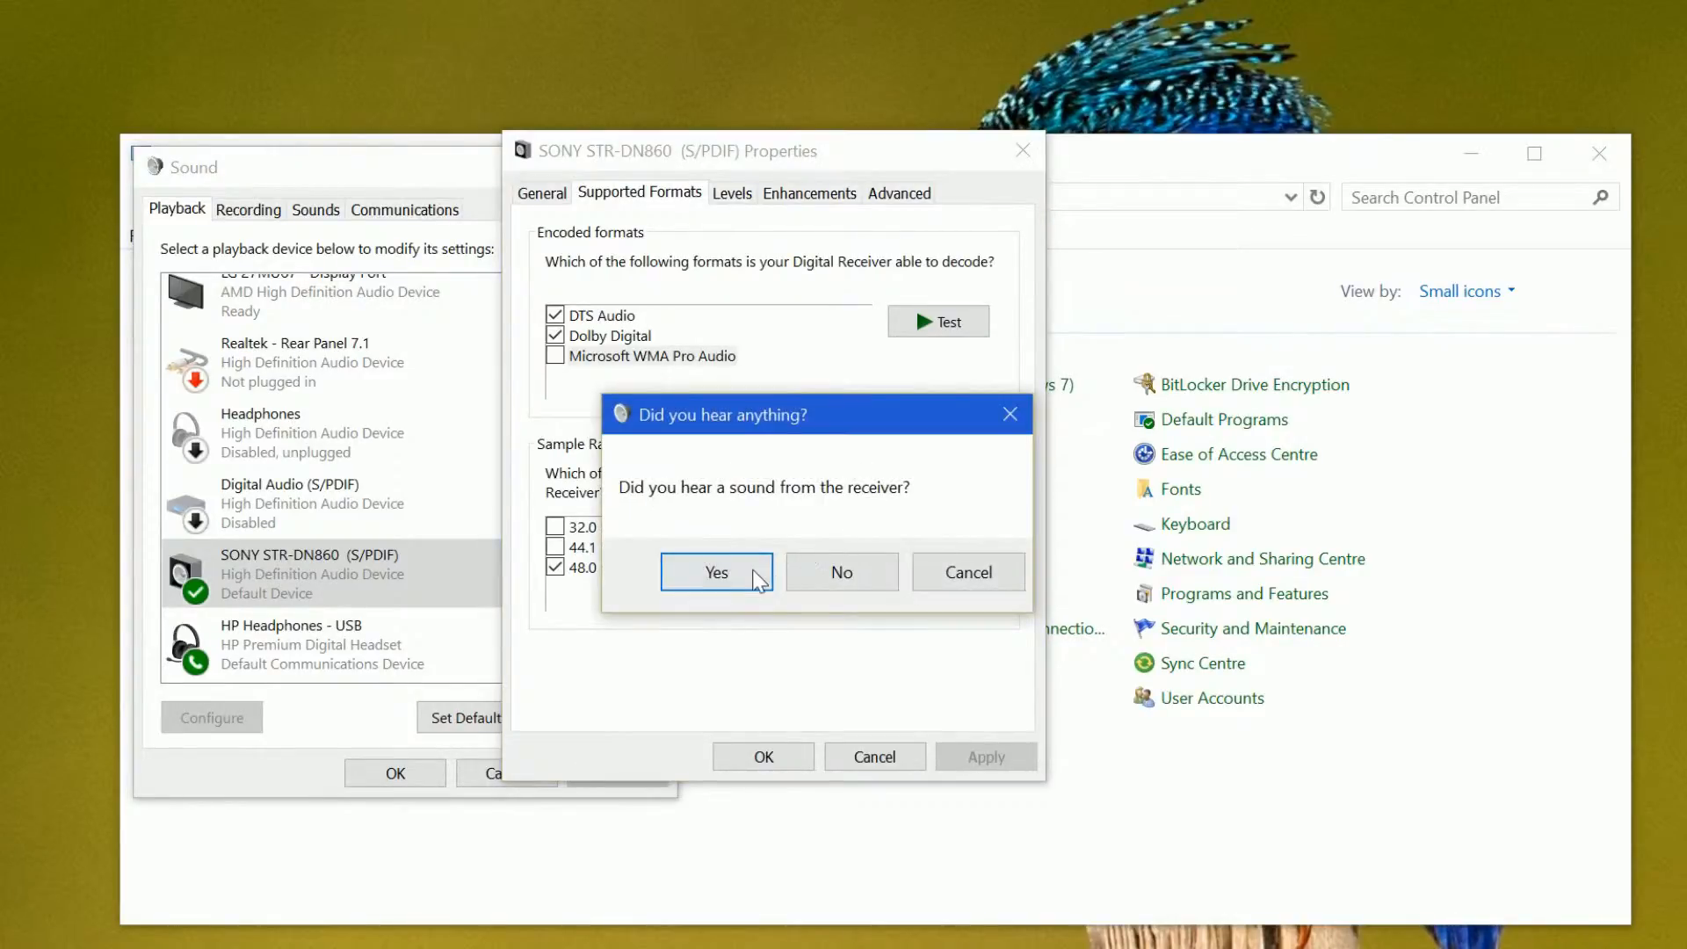
pyautogui.click(757, 573)
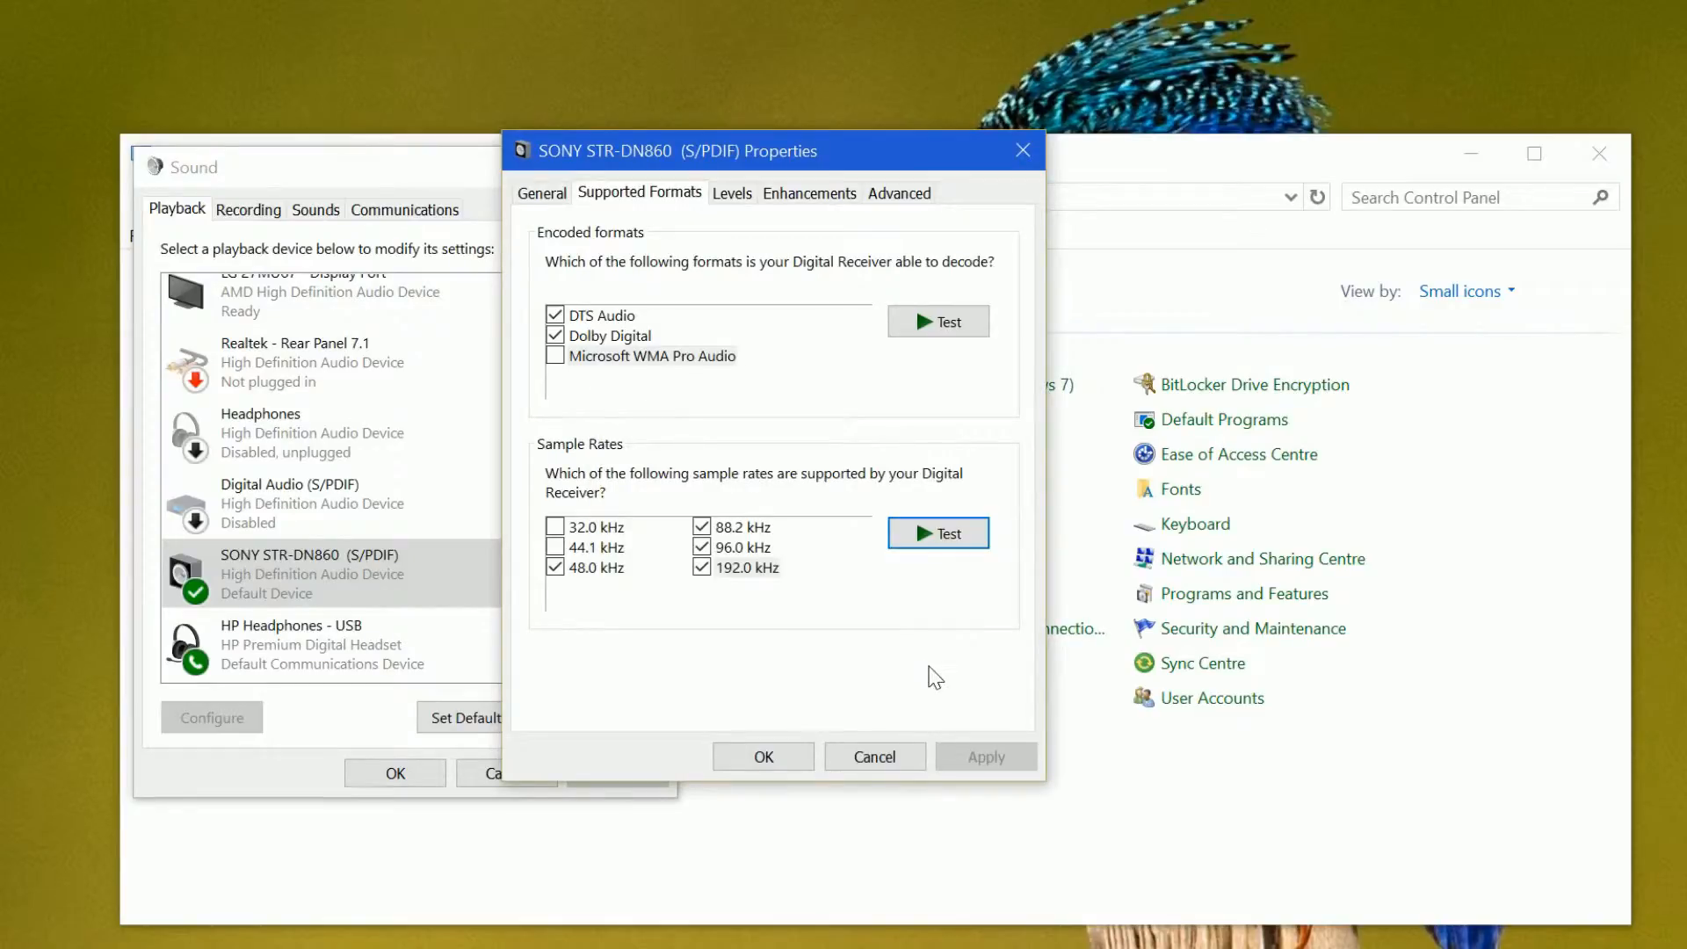
# Step: Set the Digital Audio (S/PDIF) volume level of the SONY STR-DN860 device to 86
pyautogui.click(728, 195)
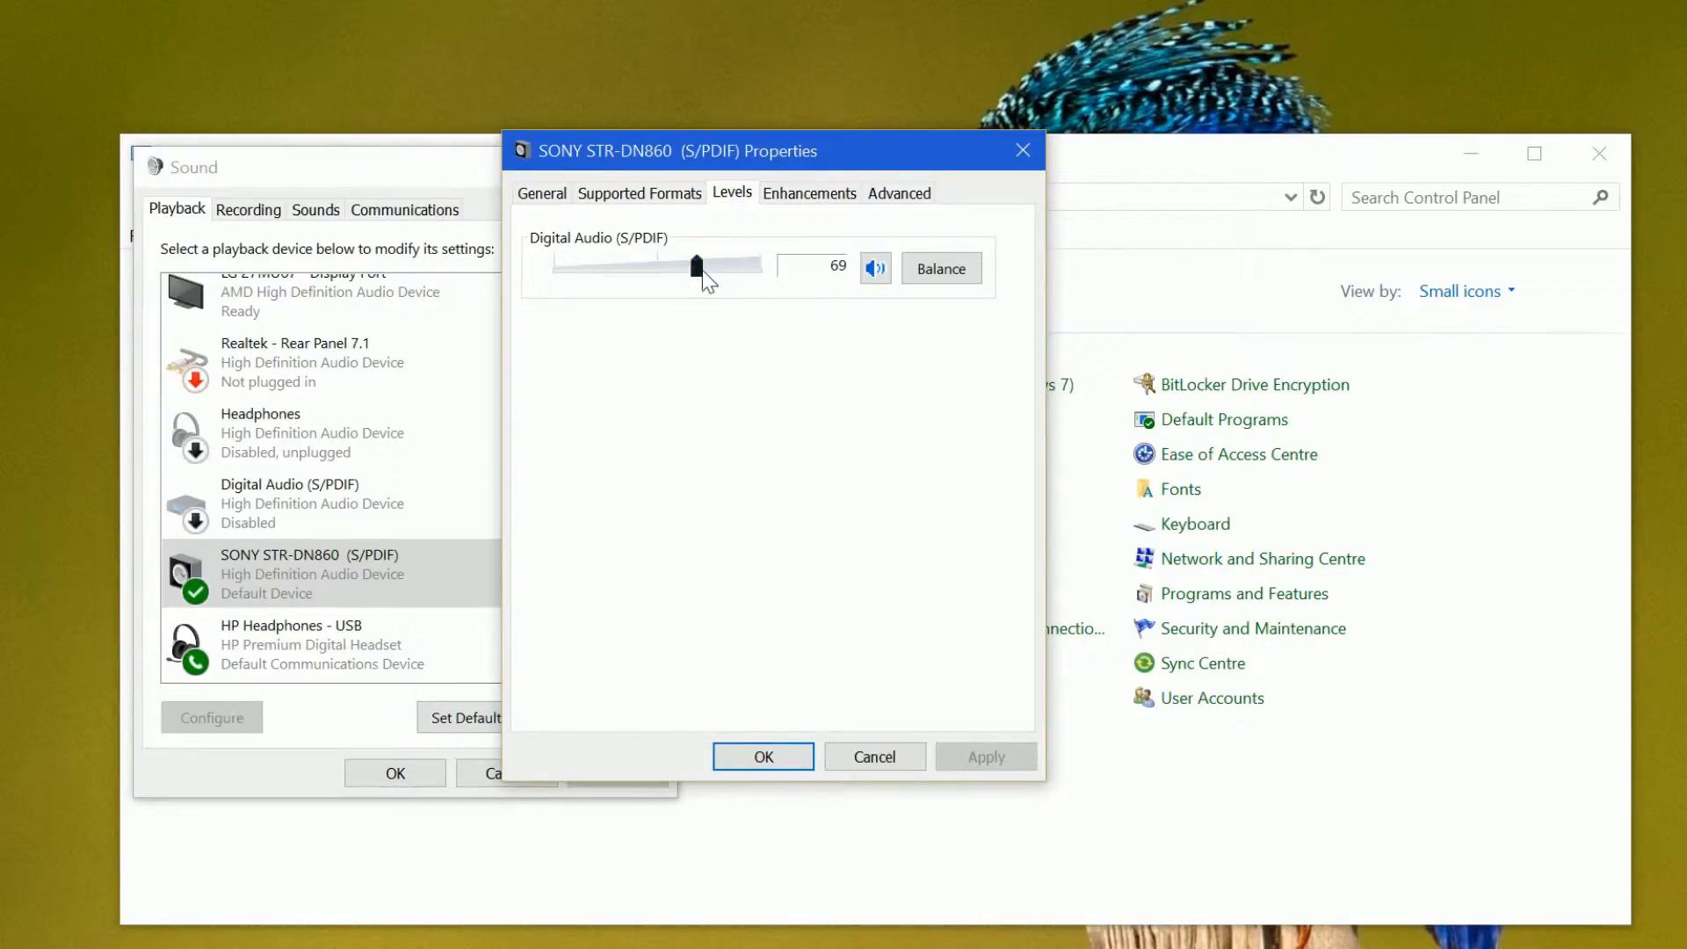
pyautogui.moveTo(696, 273); pyautogui.dragTo(736, 280)
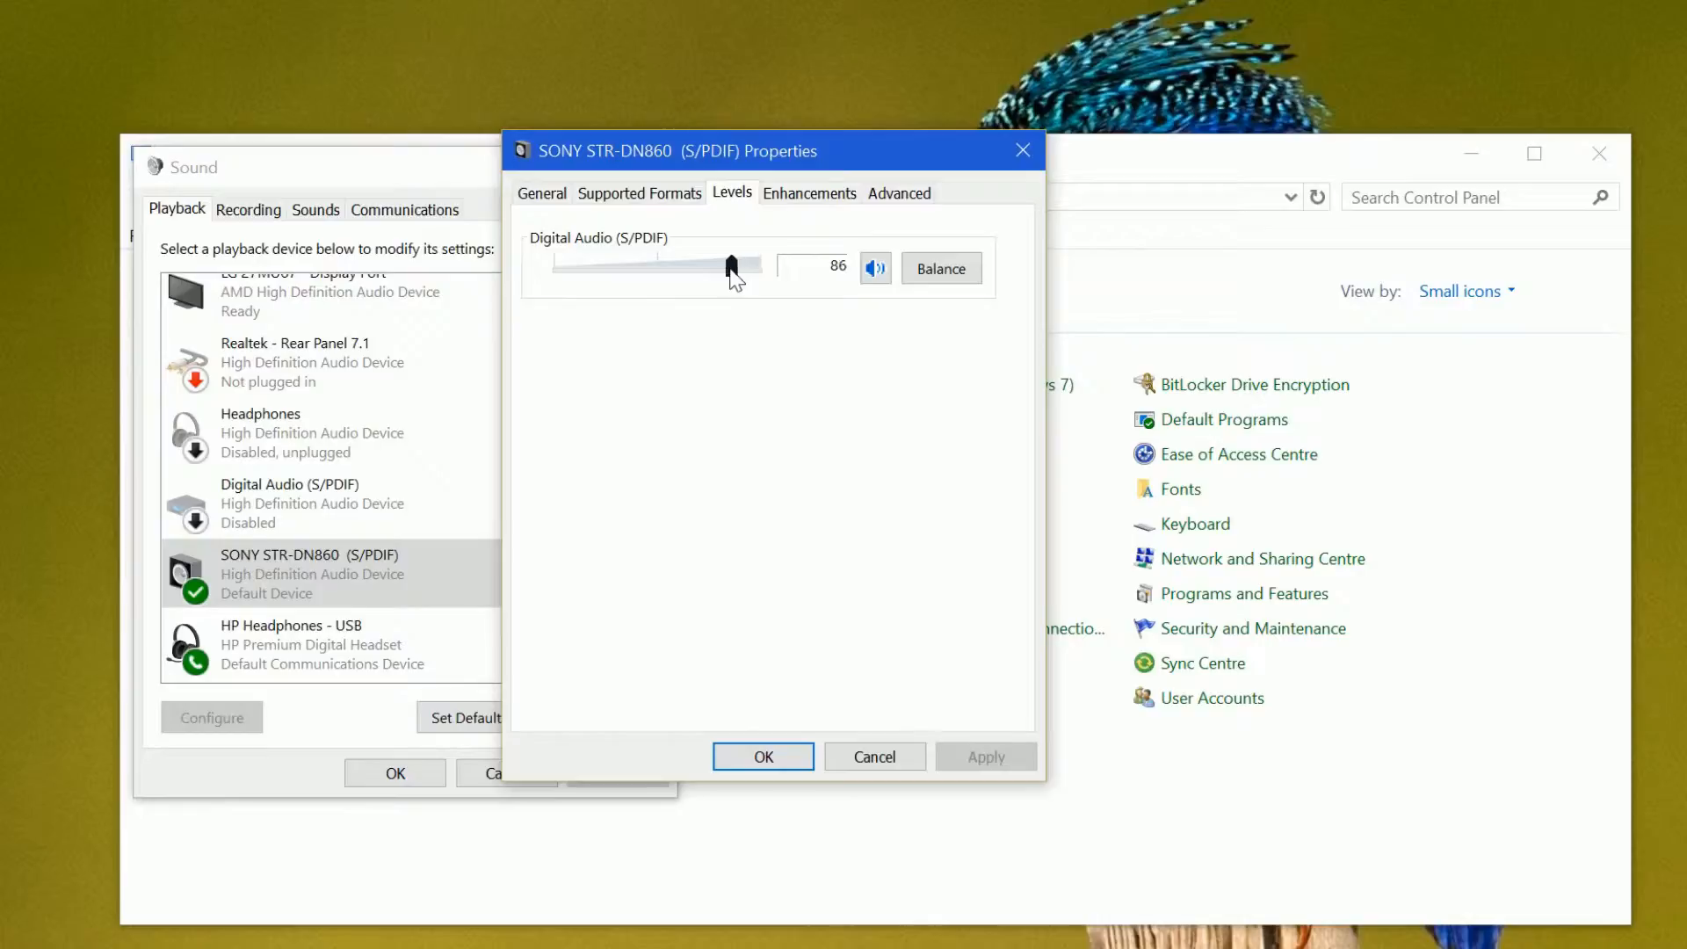
# Step: Review the Low Frequency Protection enhancement and its cut-off frequency choices for the SONY STR-DN860, and leave its settings without saving
pyautogui.click(809, 195)
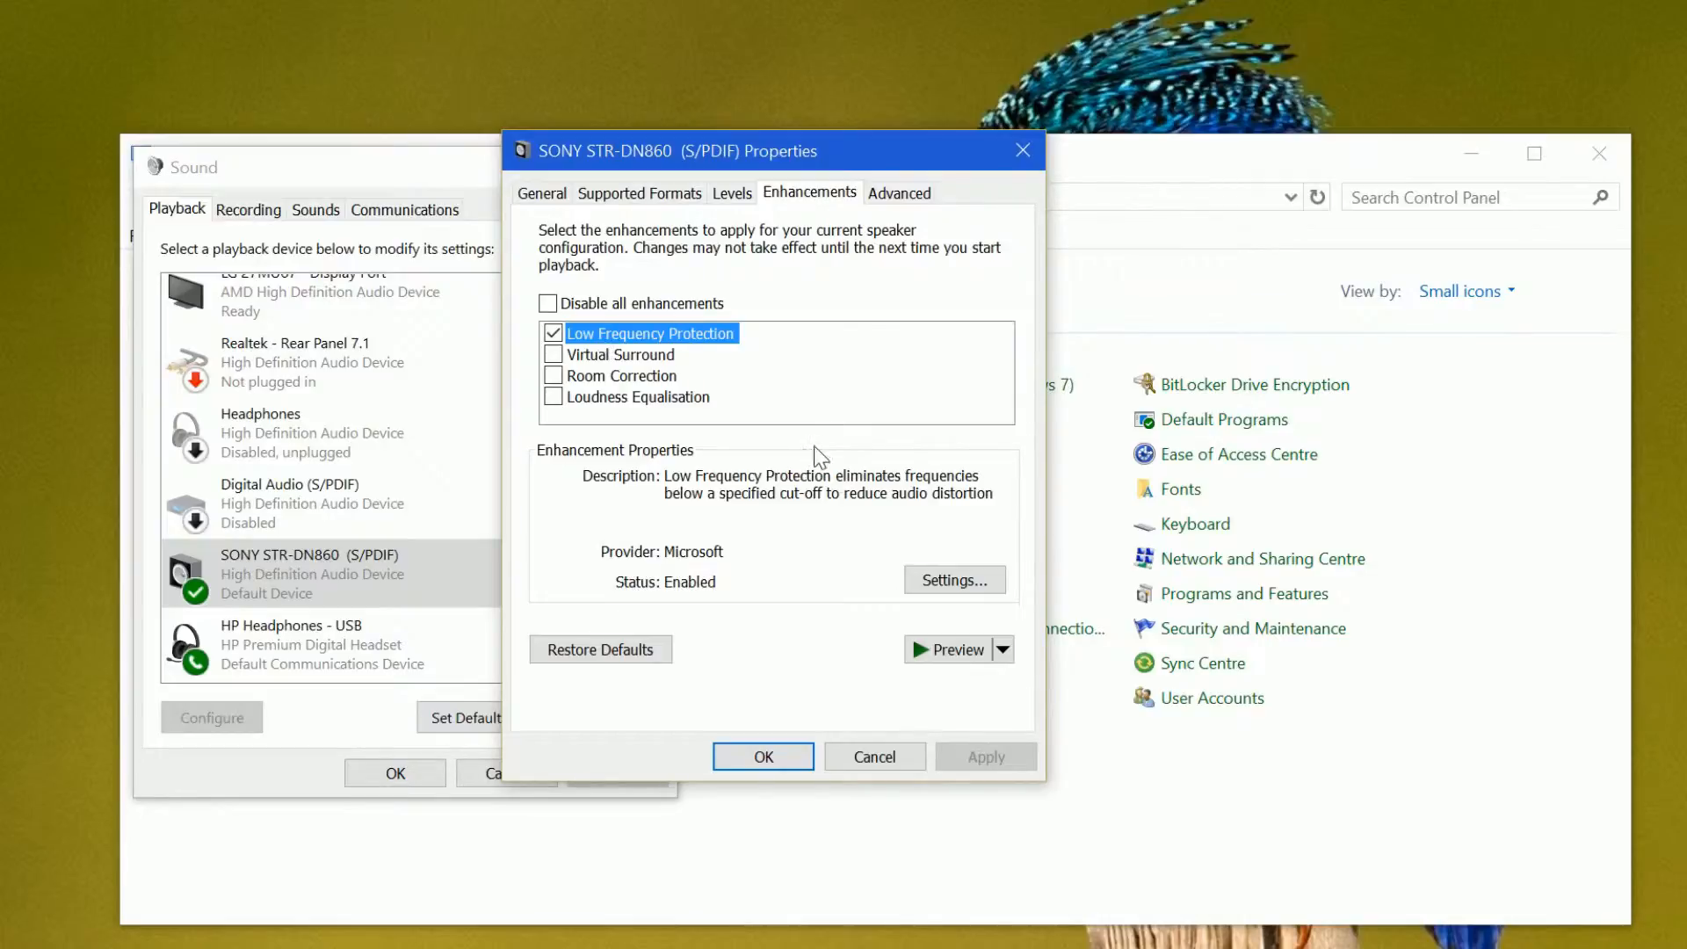
pyautogui.click(943, 587)
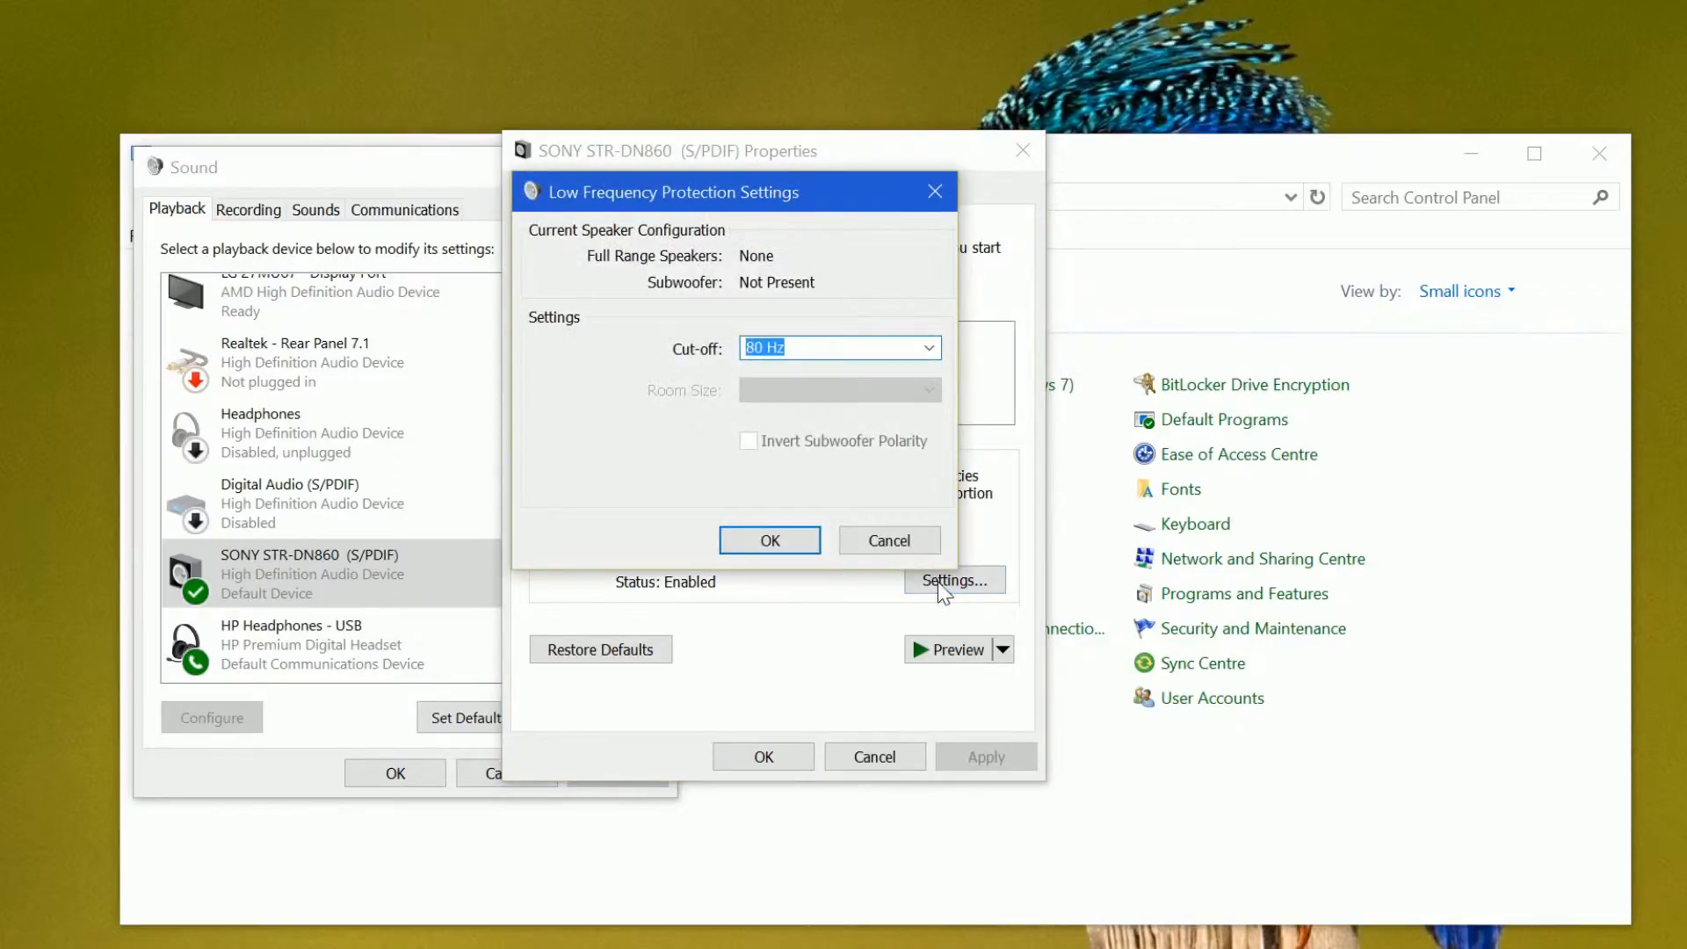
pyautogui.click(928, 348)
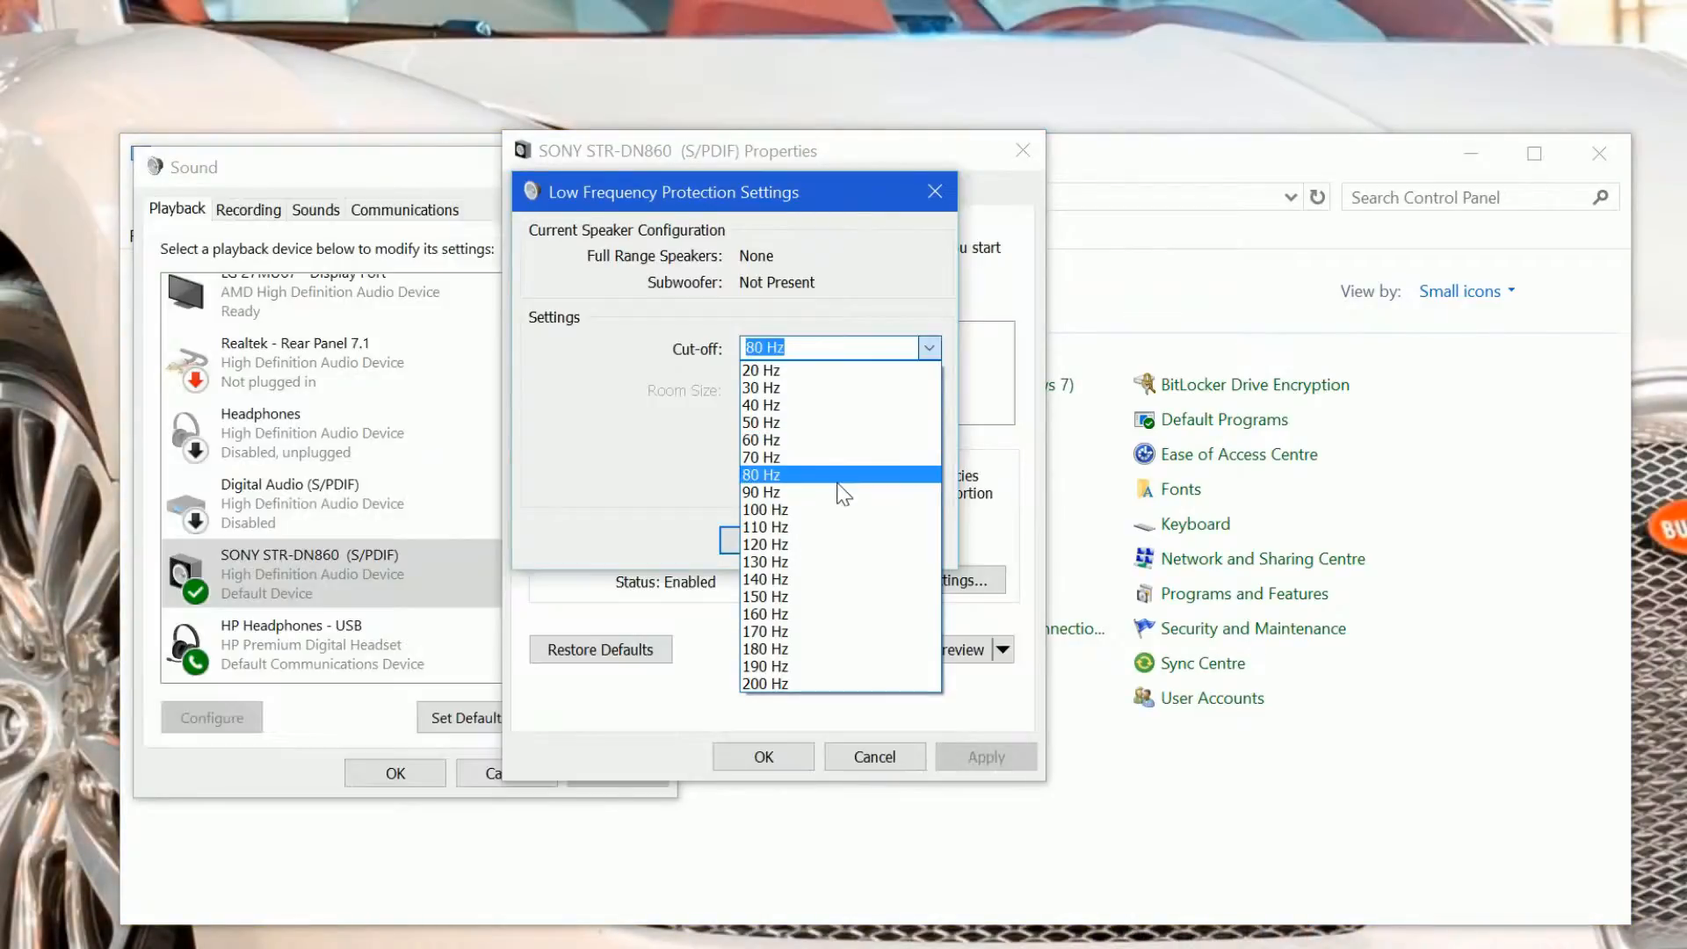
pyautogui.click(838, 481)
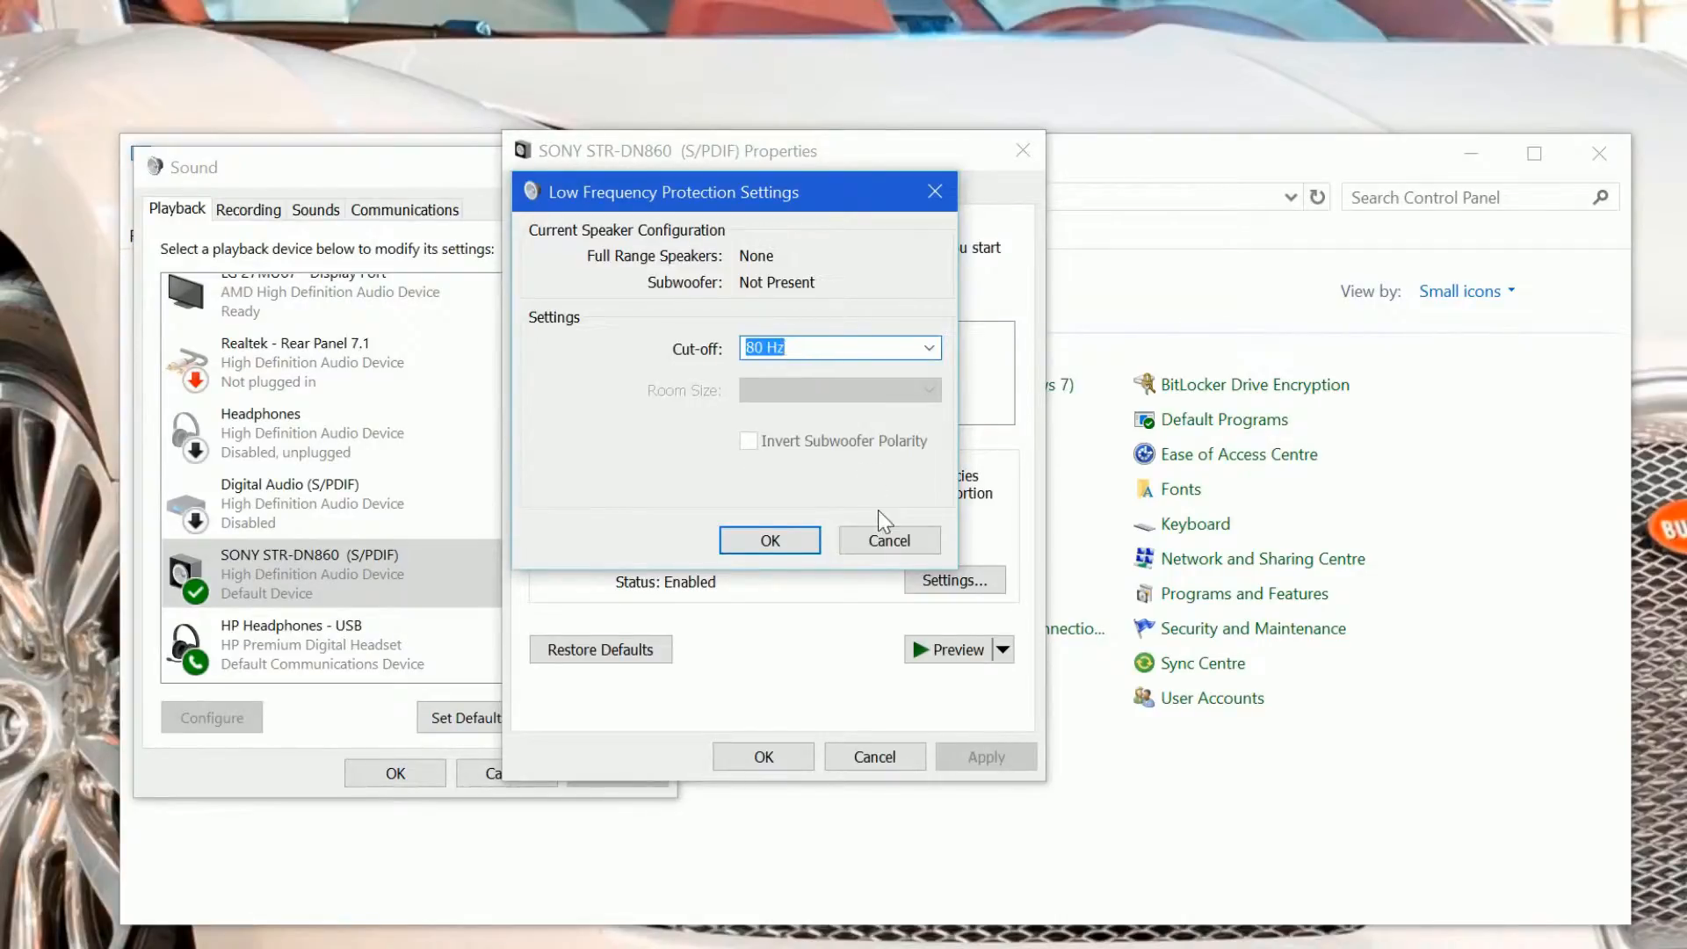
pyautogui.click(881, 545)
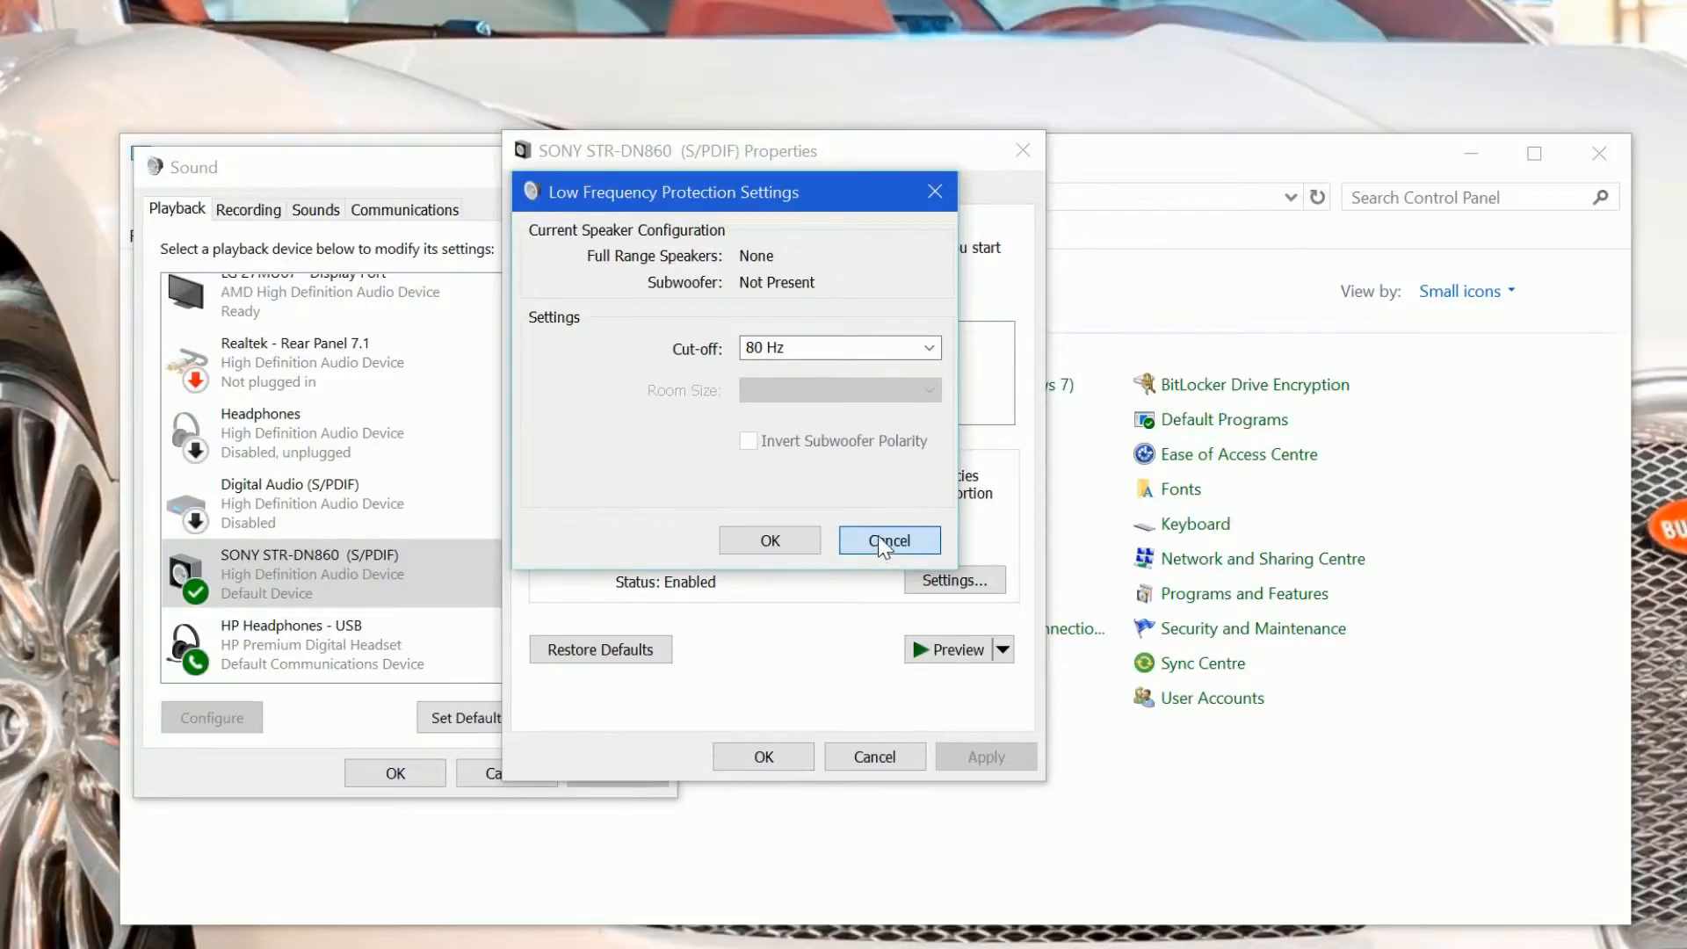
pyautogui.click(886, 541)
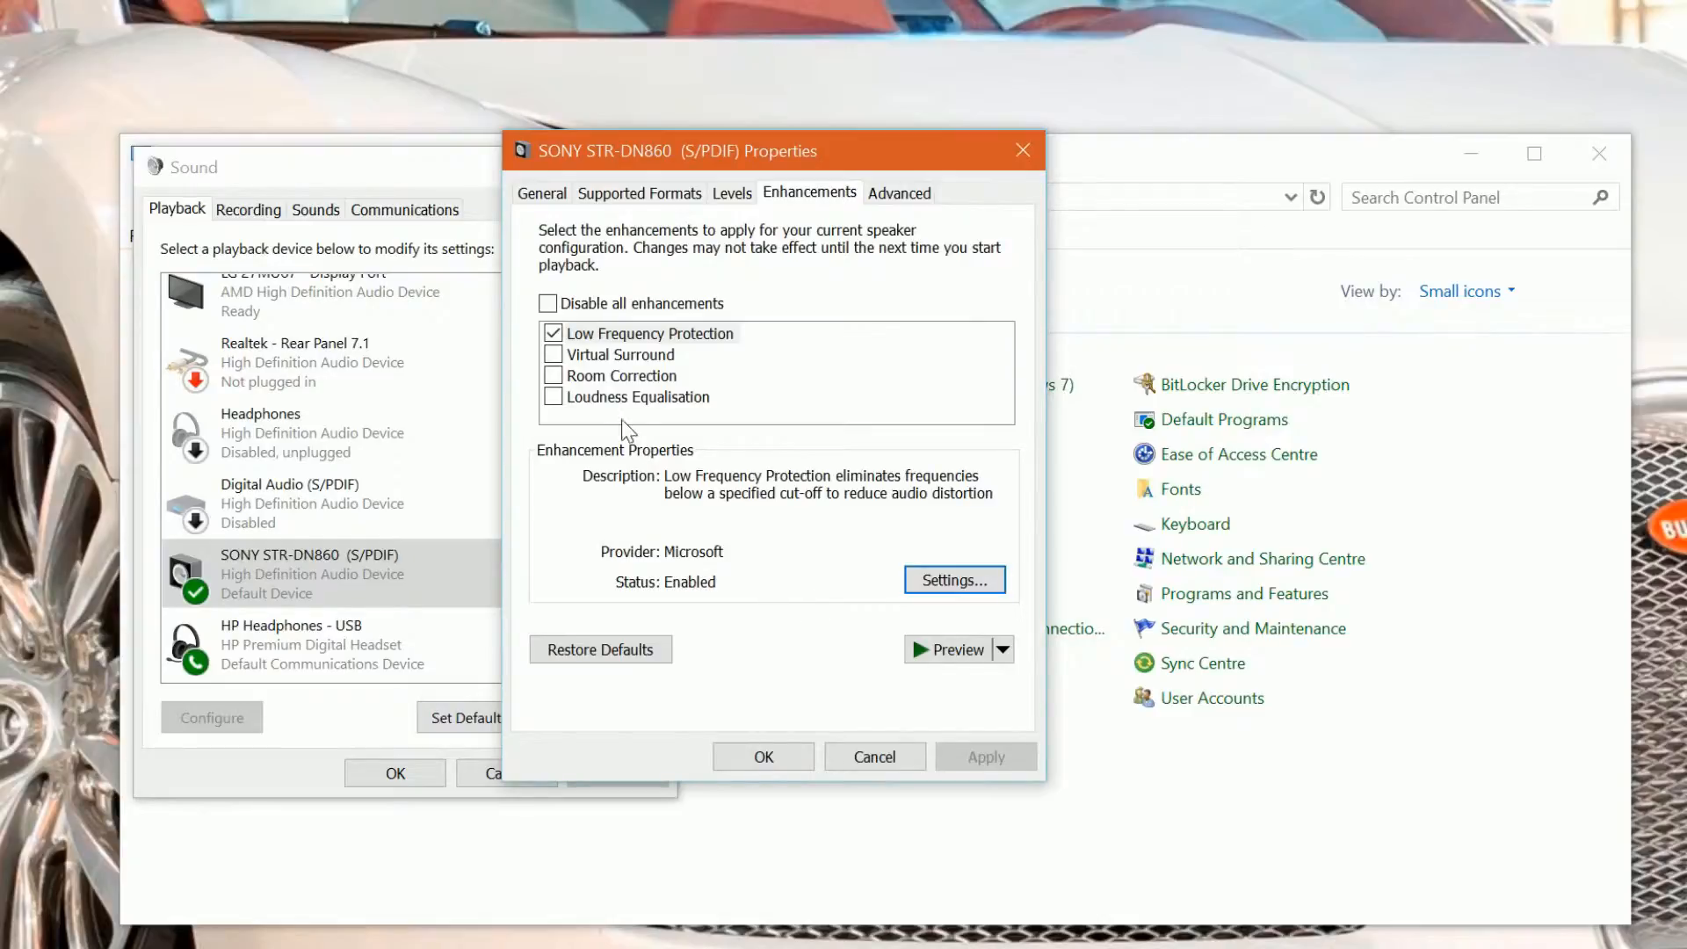
# Step: Try the Loudness Equalisation enhancement, turn it back off and view the Virtual Surround description
pyautogui.click(554, 398)
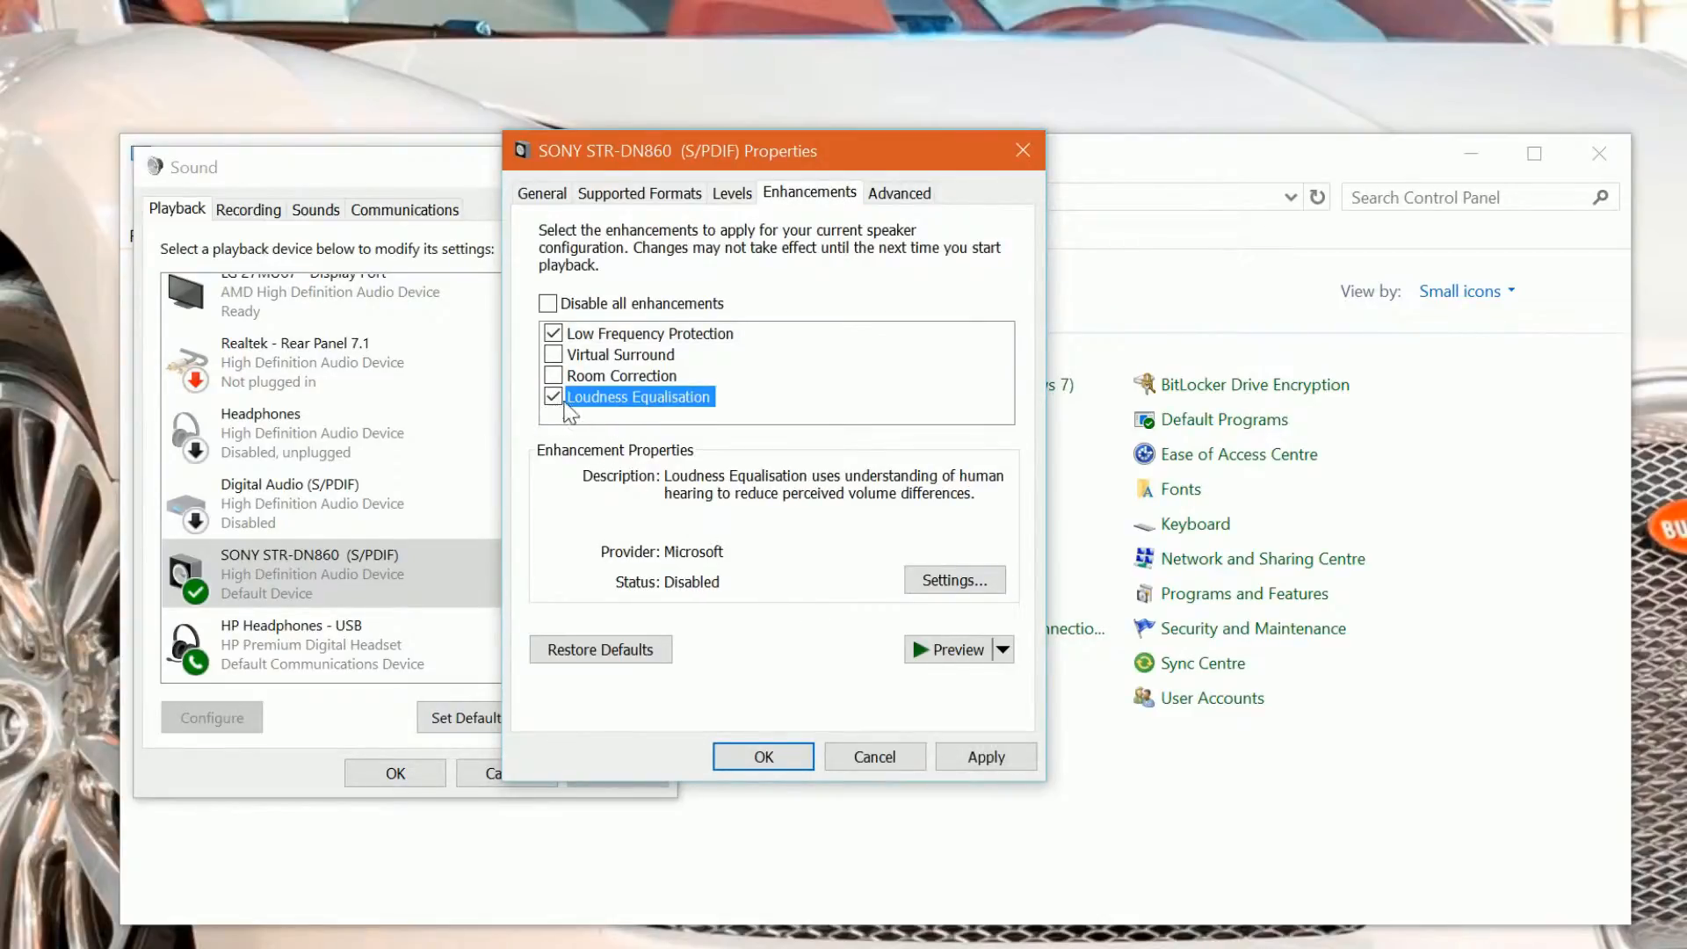
pyautogui.click(553, 397)
pyautogui.click(637, 354)
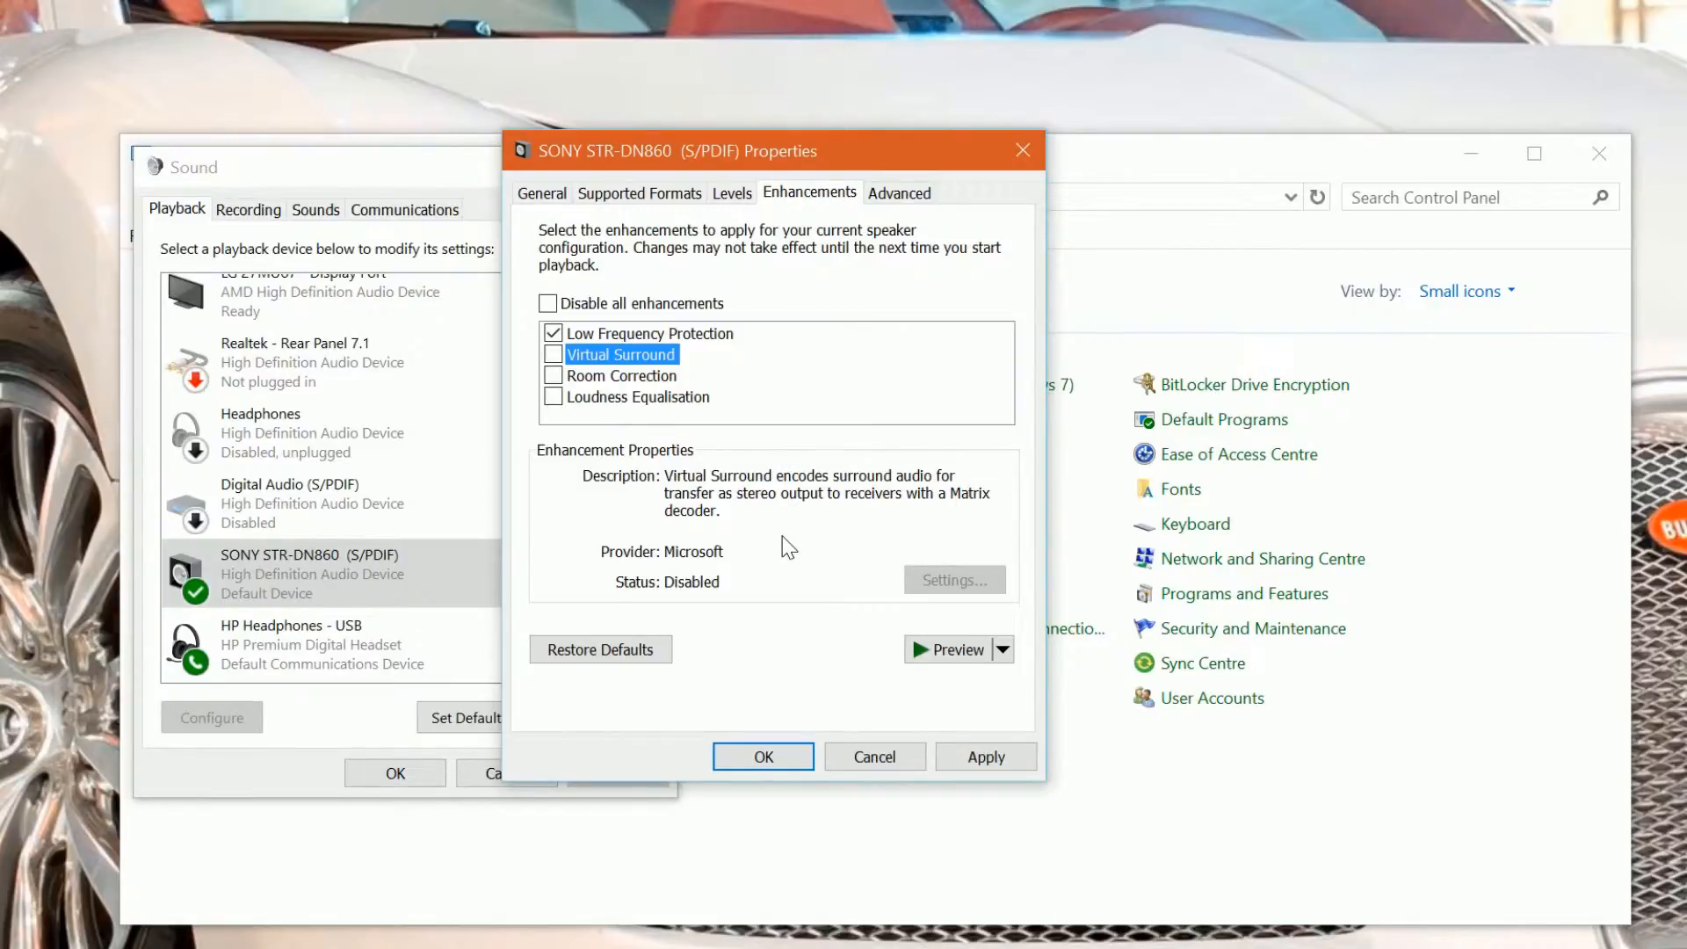
# Step: Set the SONY STR-DN860 default format to 2 channel, 24 bit, 192000 Hz (Studio Quality) and accept the device properties
pyautogui.click(898, 195)
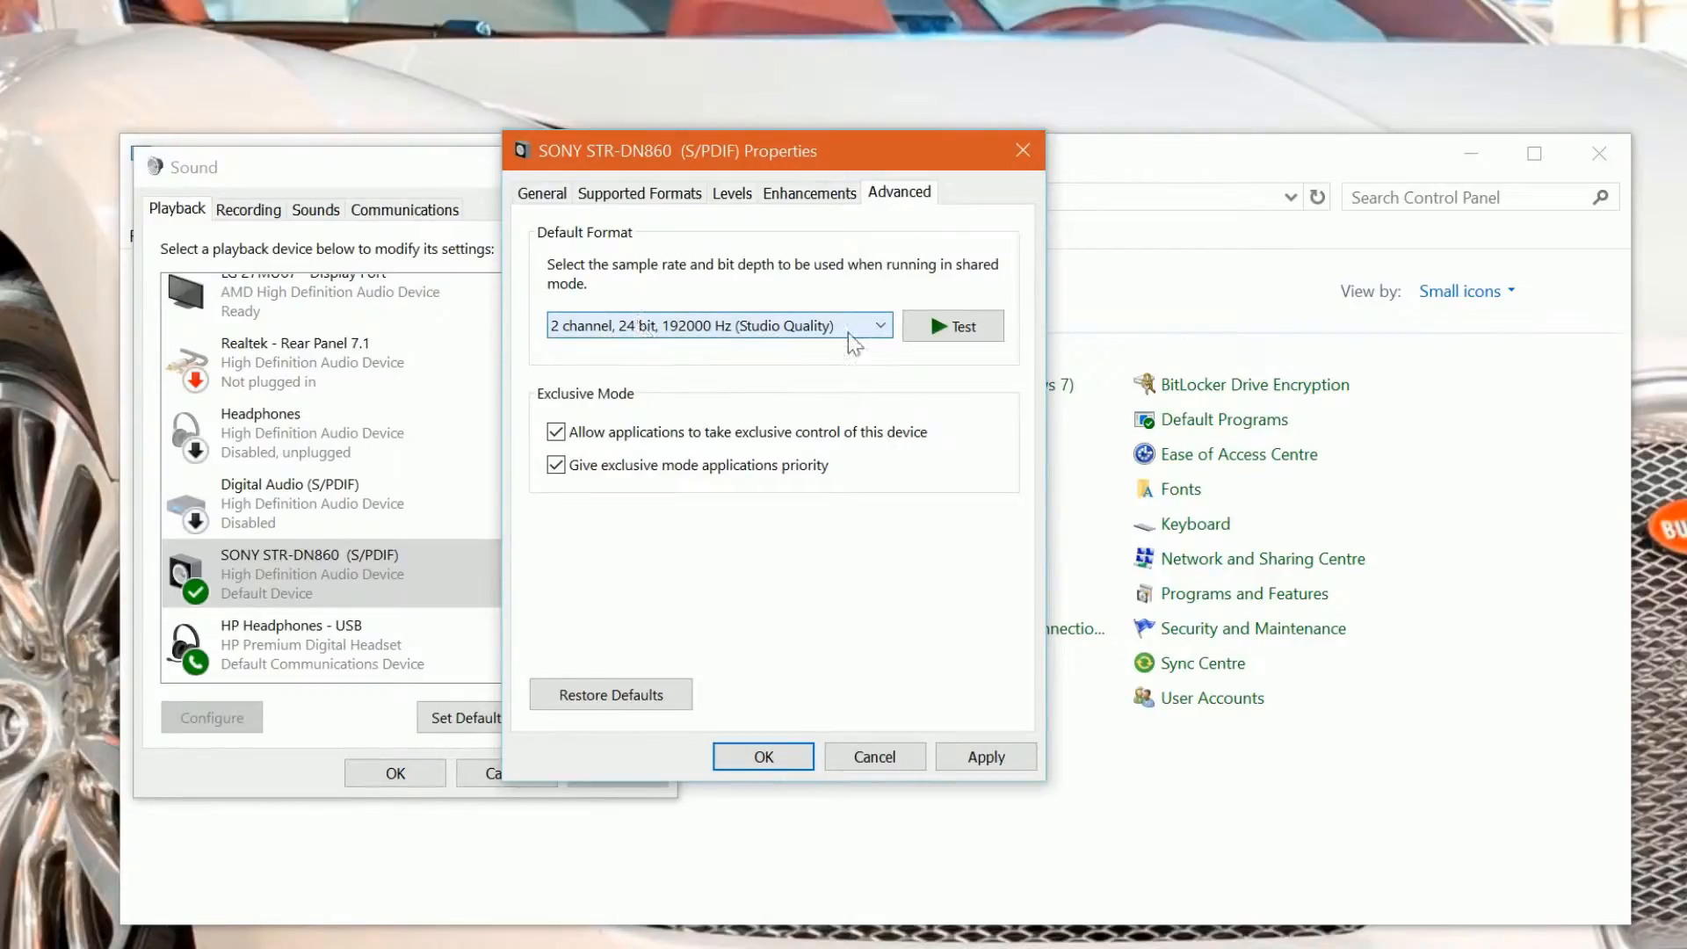
pyautogui.click(881, 328)
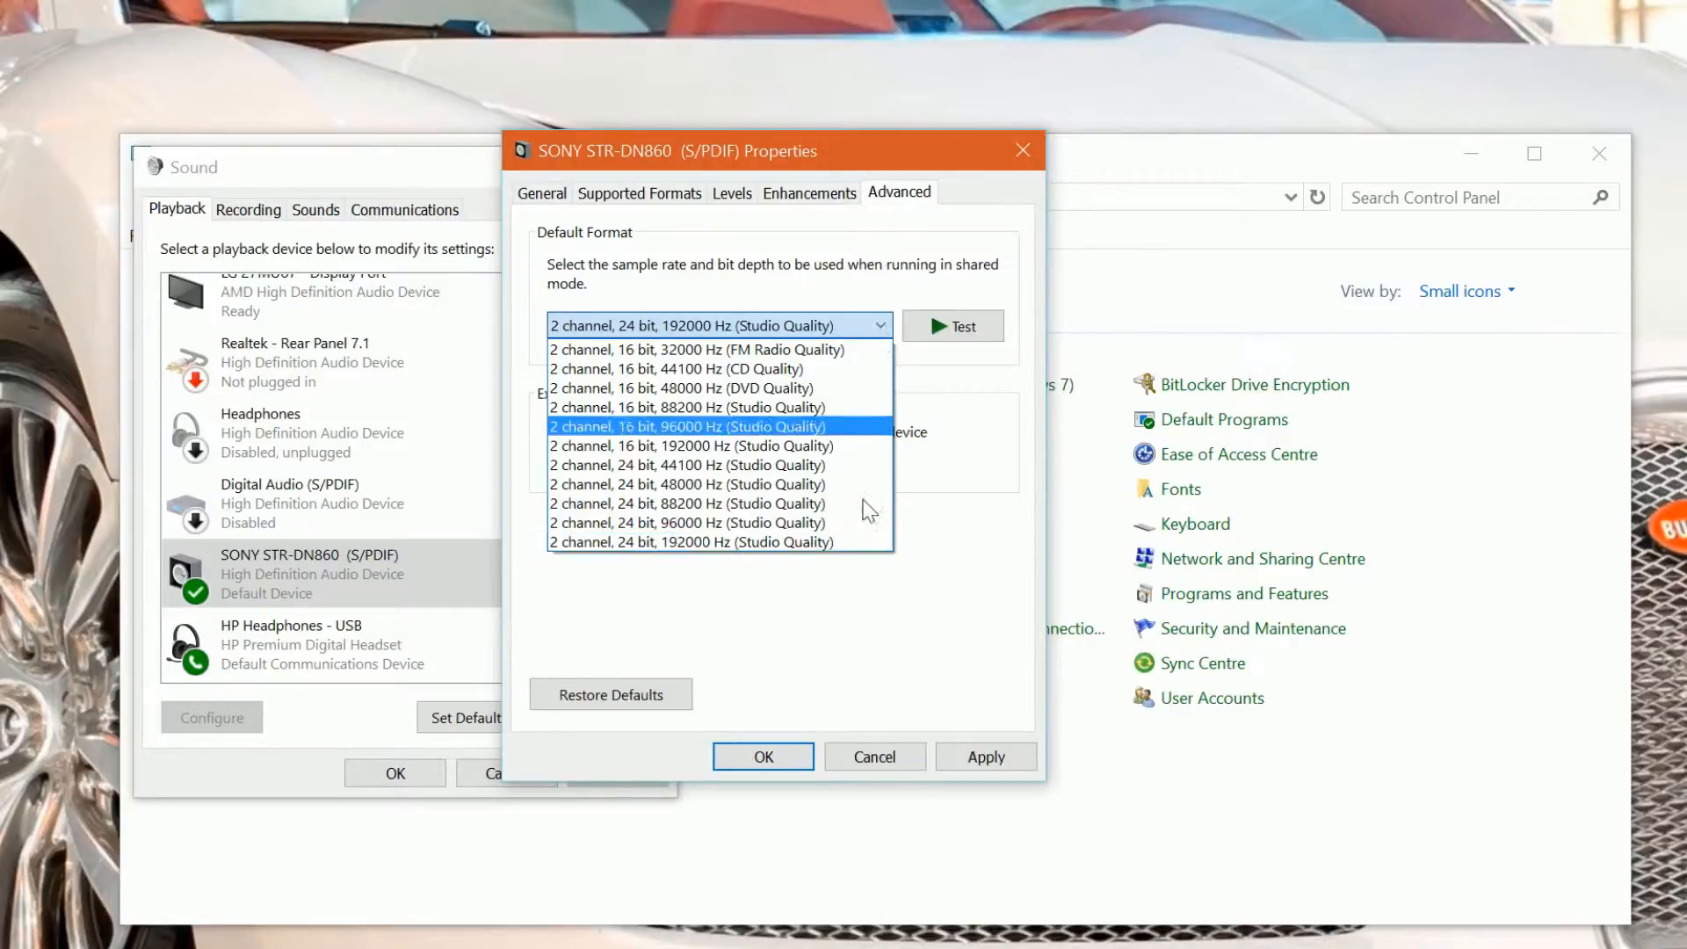
pyautogui.click(803, 542)
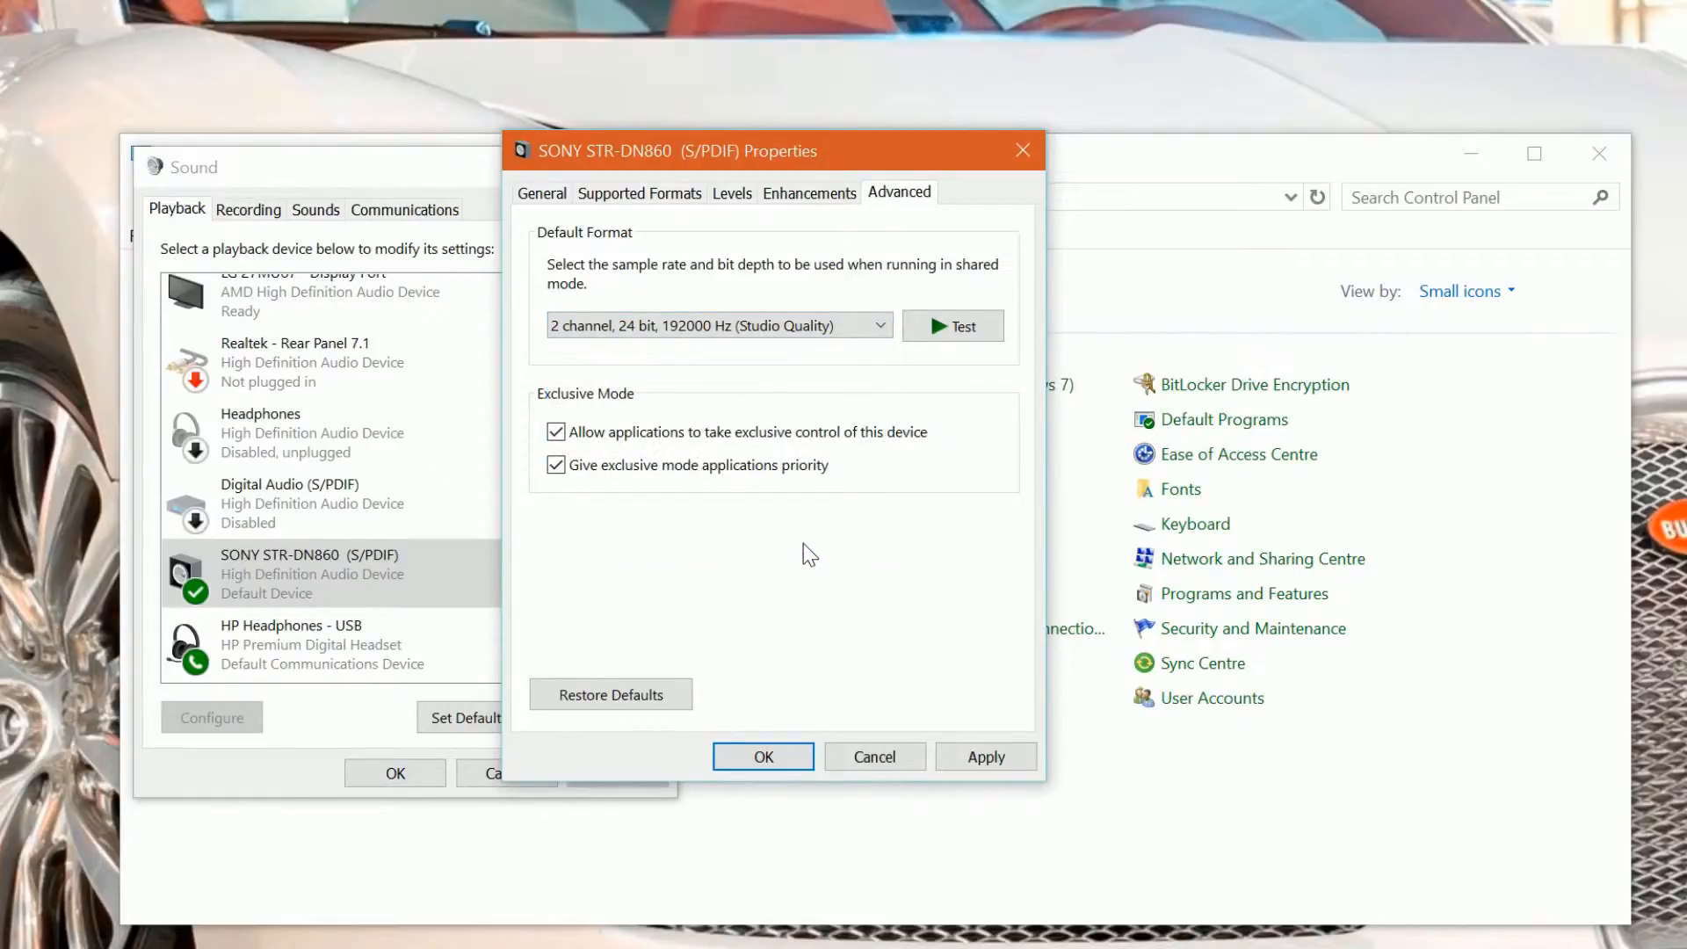
pyautogui.click(765, 758)
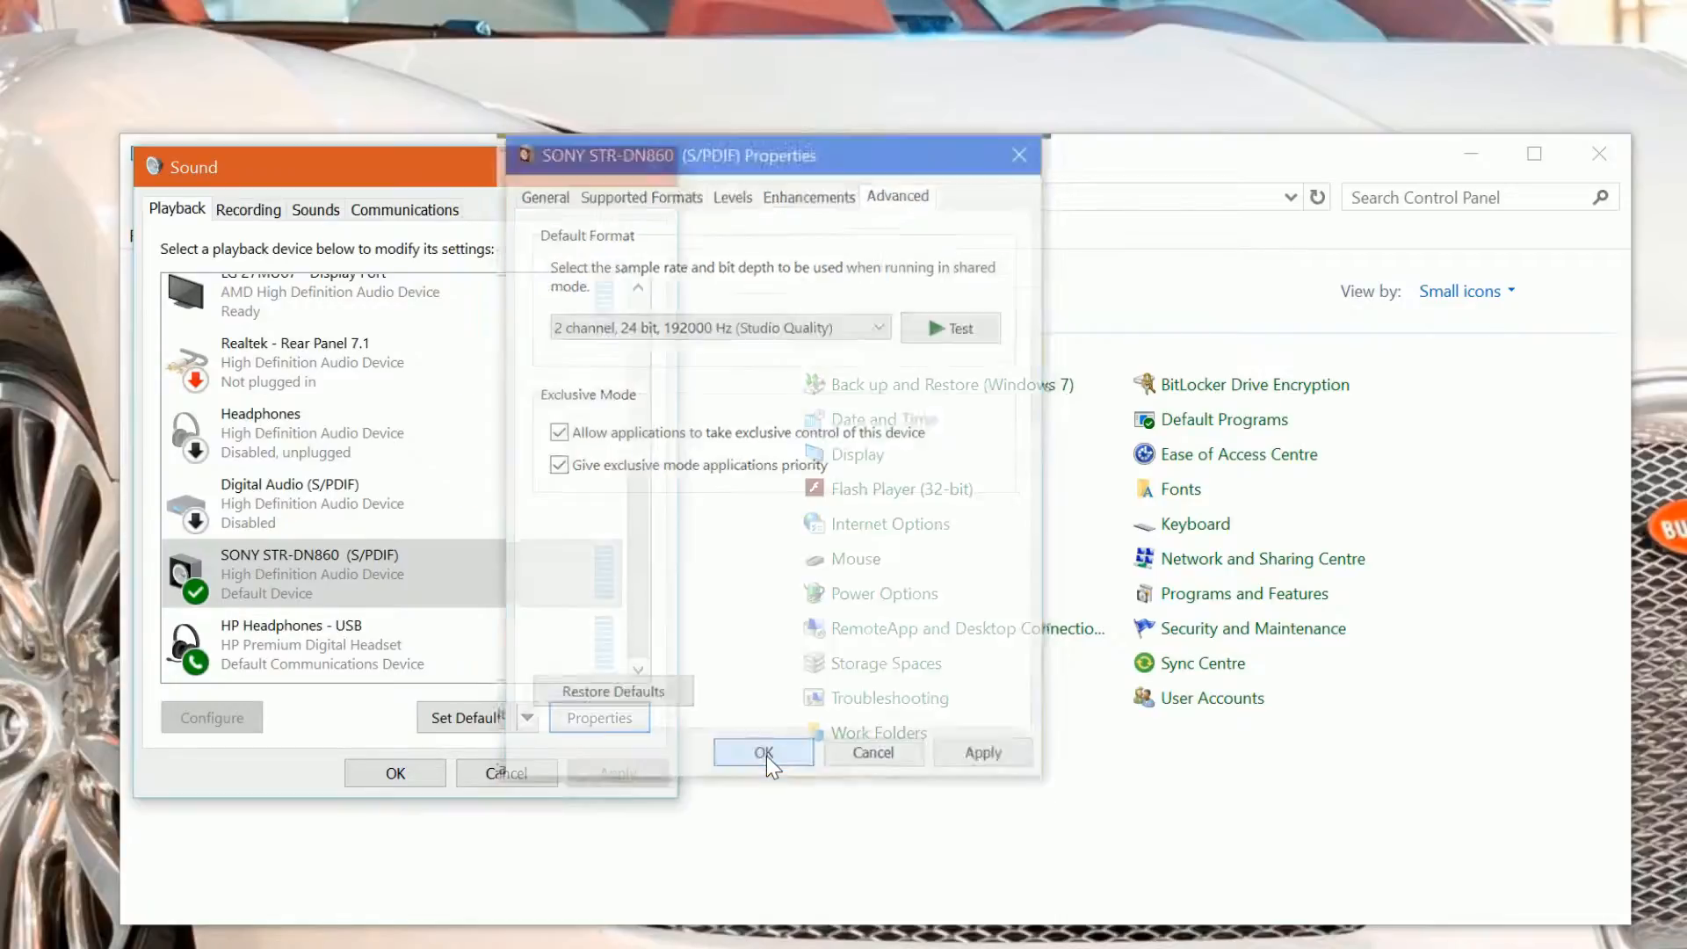
# Step: Check the available device commands for the SONY STR-DN860 and HP Headphones - USB playback devices
pyautogui.rightClick(367, 591)
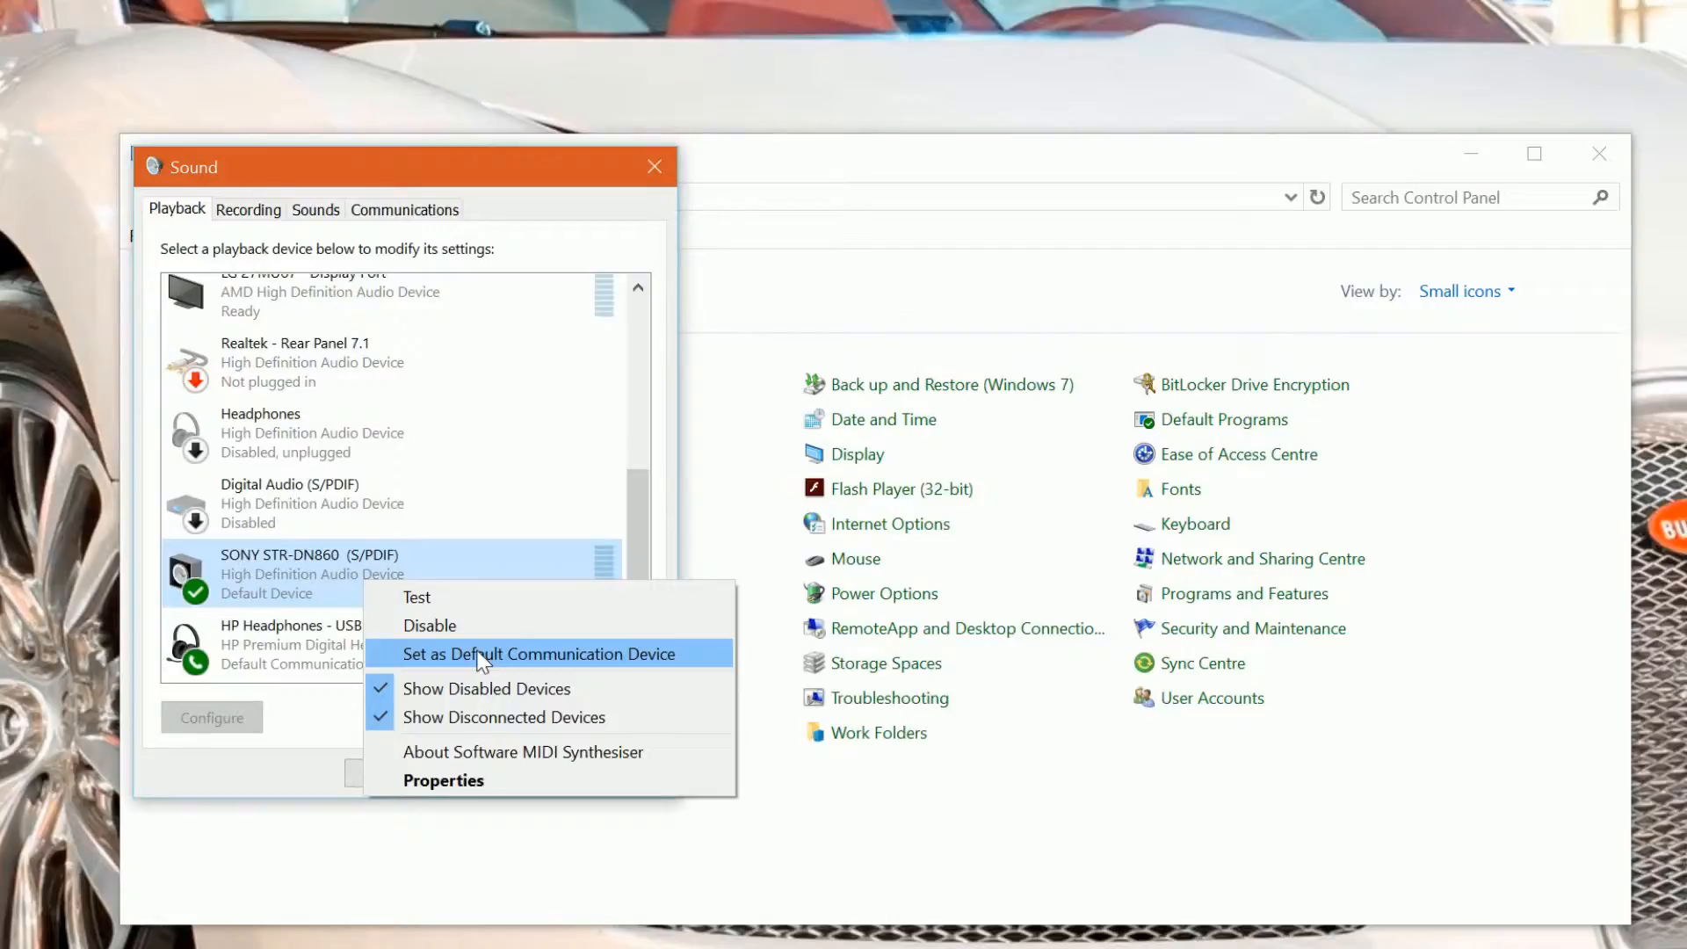
pyautogui.click(299, 634)
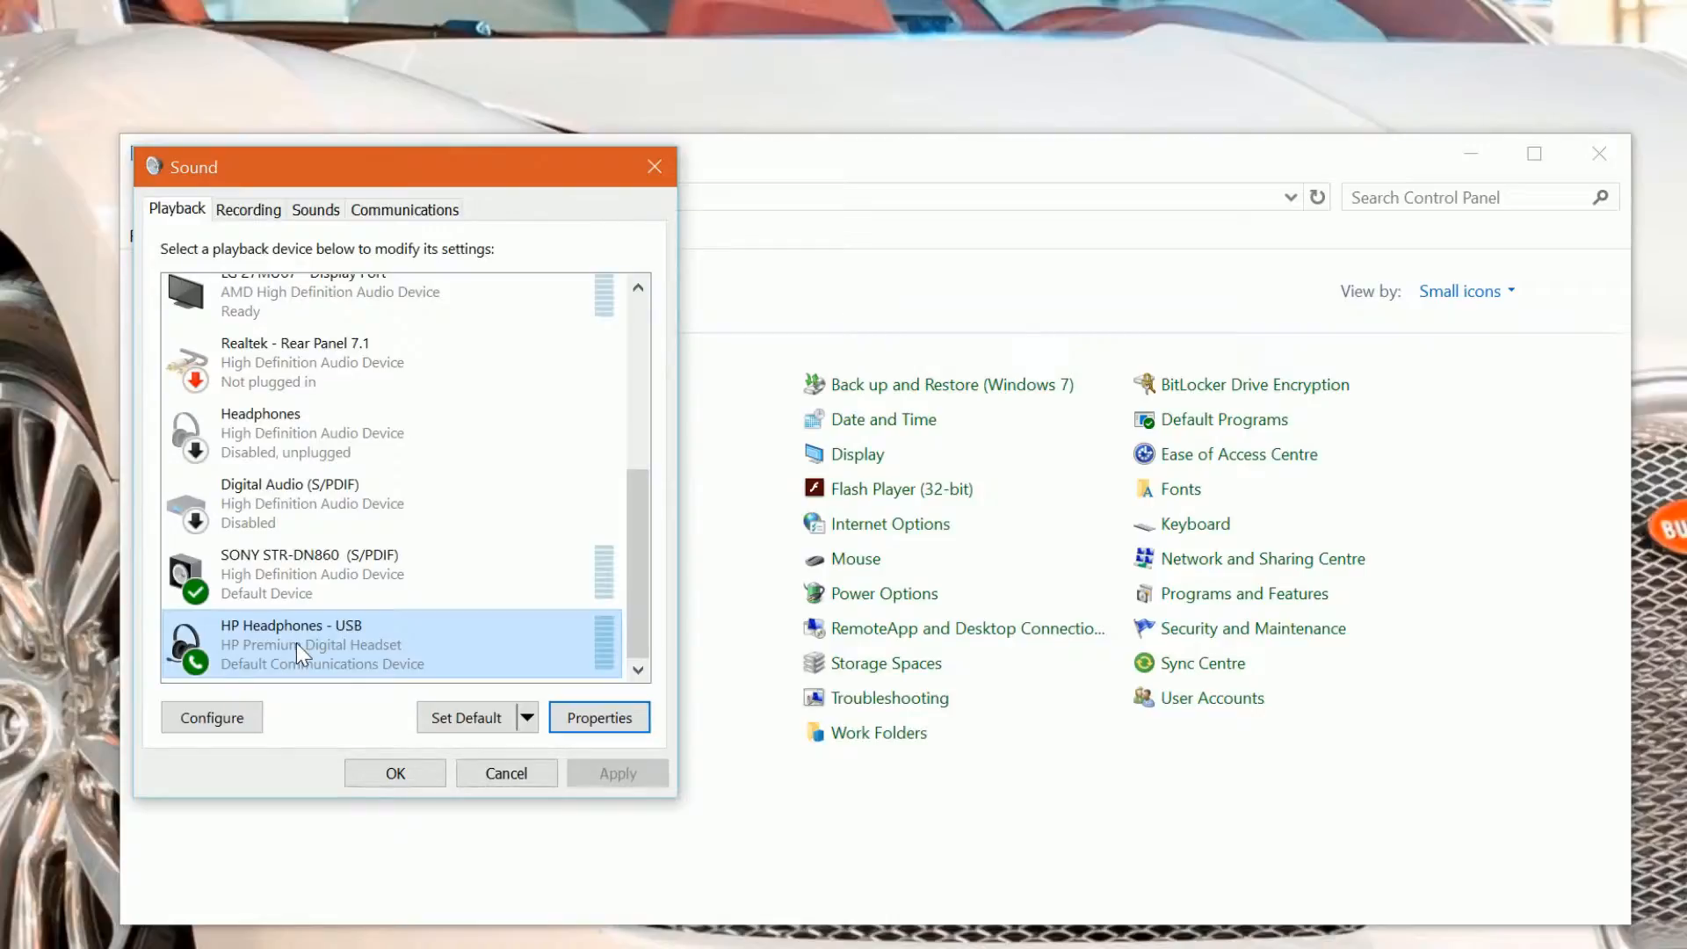
pyautogui.rightClick(297, 644)
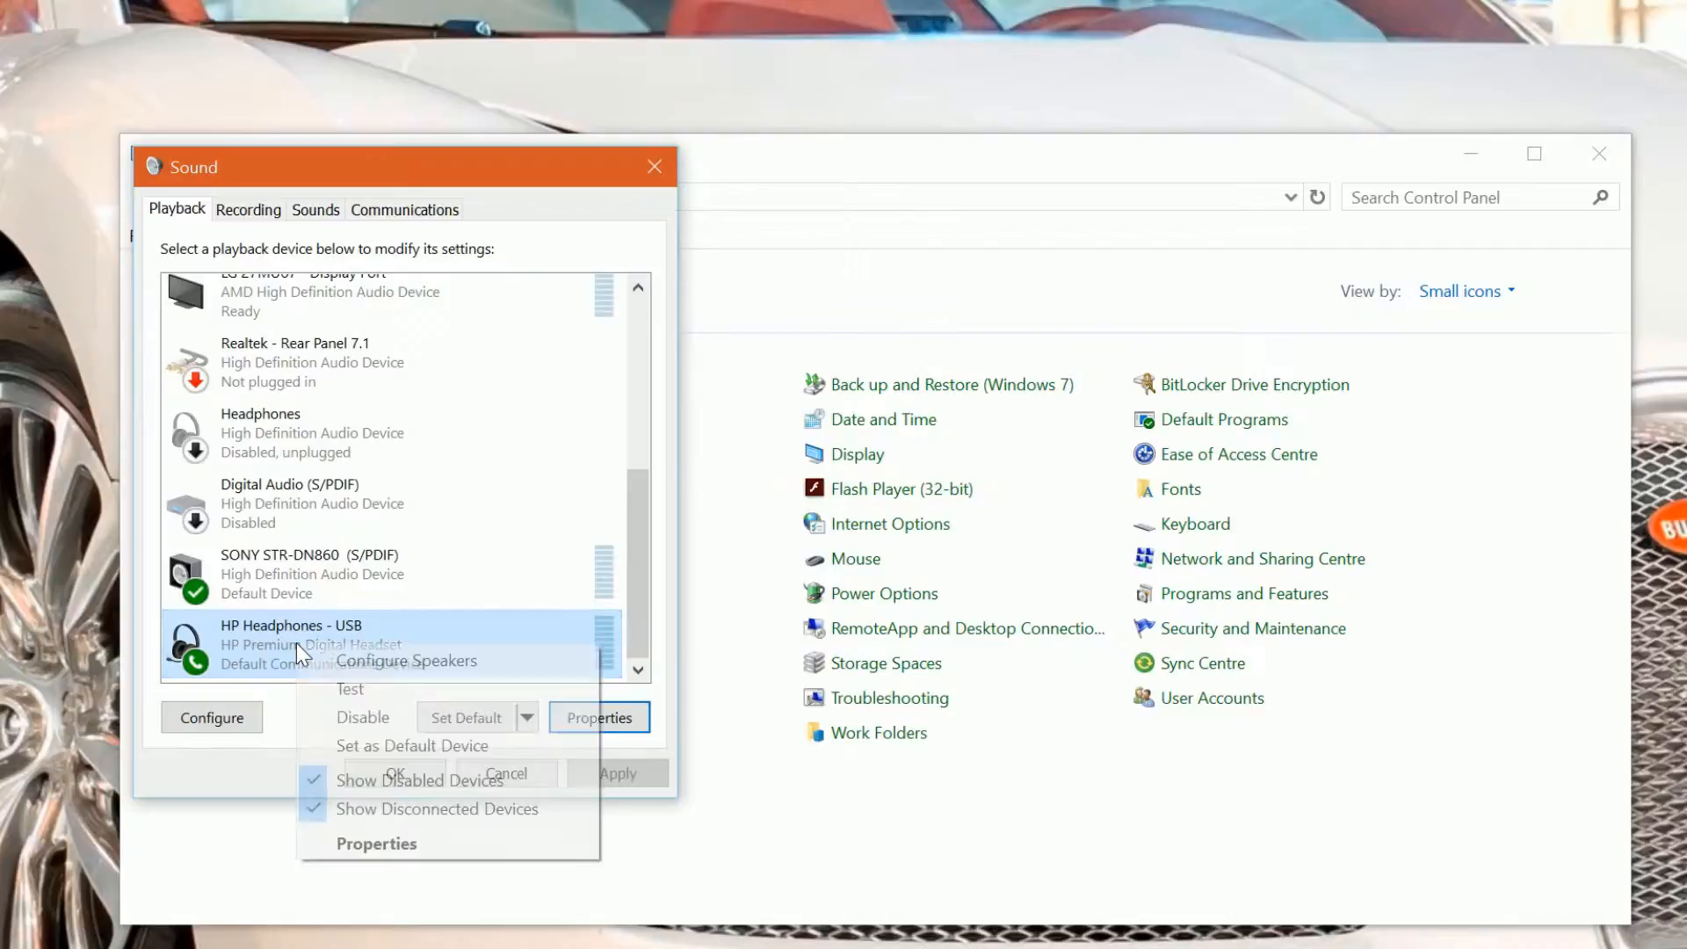
# Step: Review the levels, enhancements and default format choices in the HP Headphones - USB properties, and close them
pyautogui.click(268, 630)
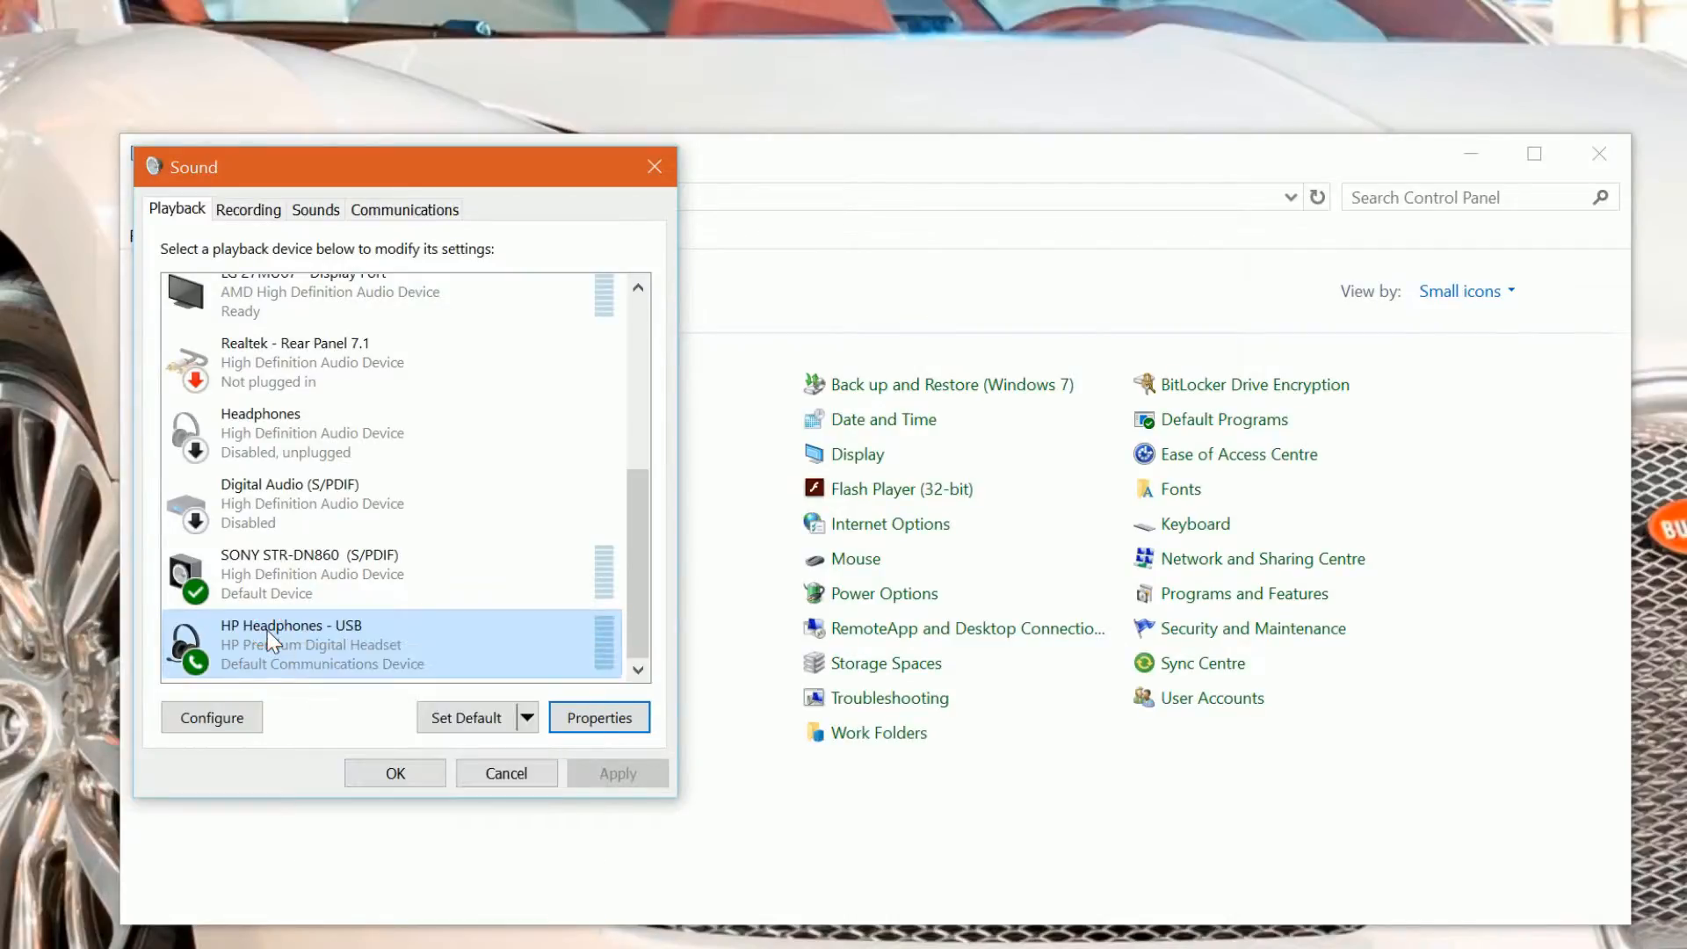
pyautogui.click(604, 719)
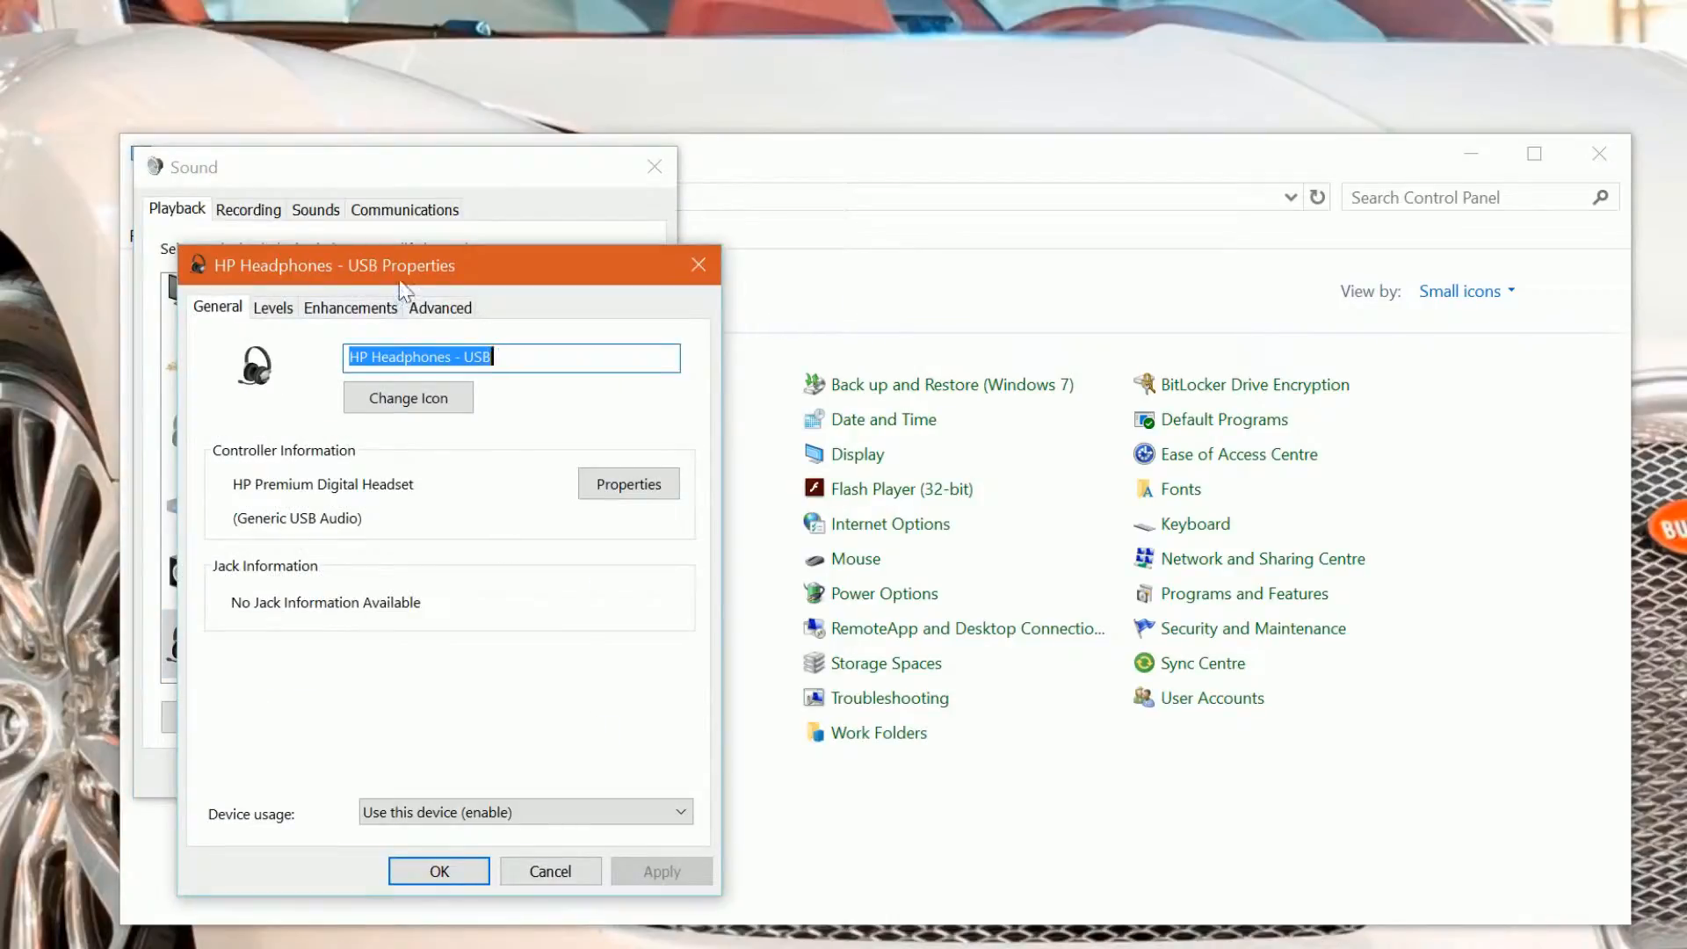
pyautogui.moveTo(404, 271); pyautogui.dragTo(522, 262)
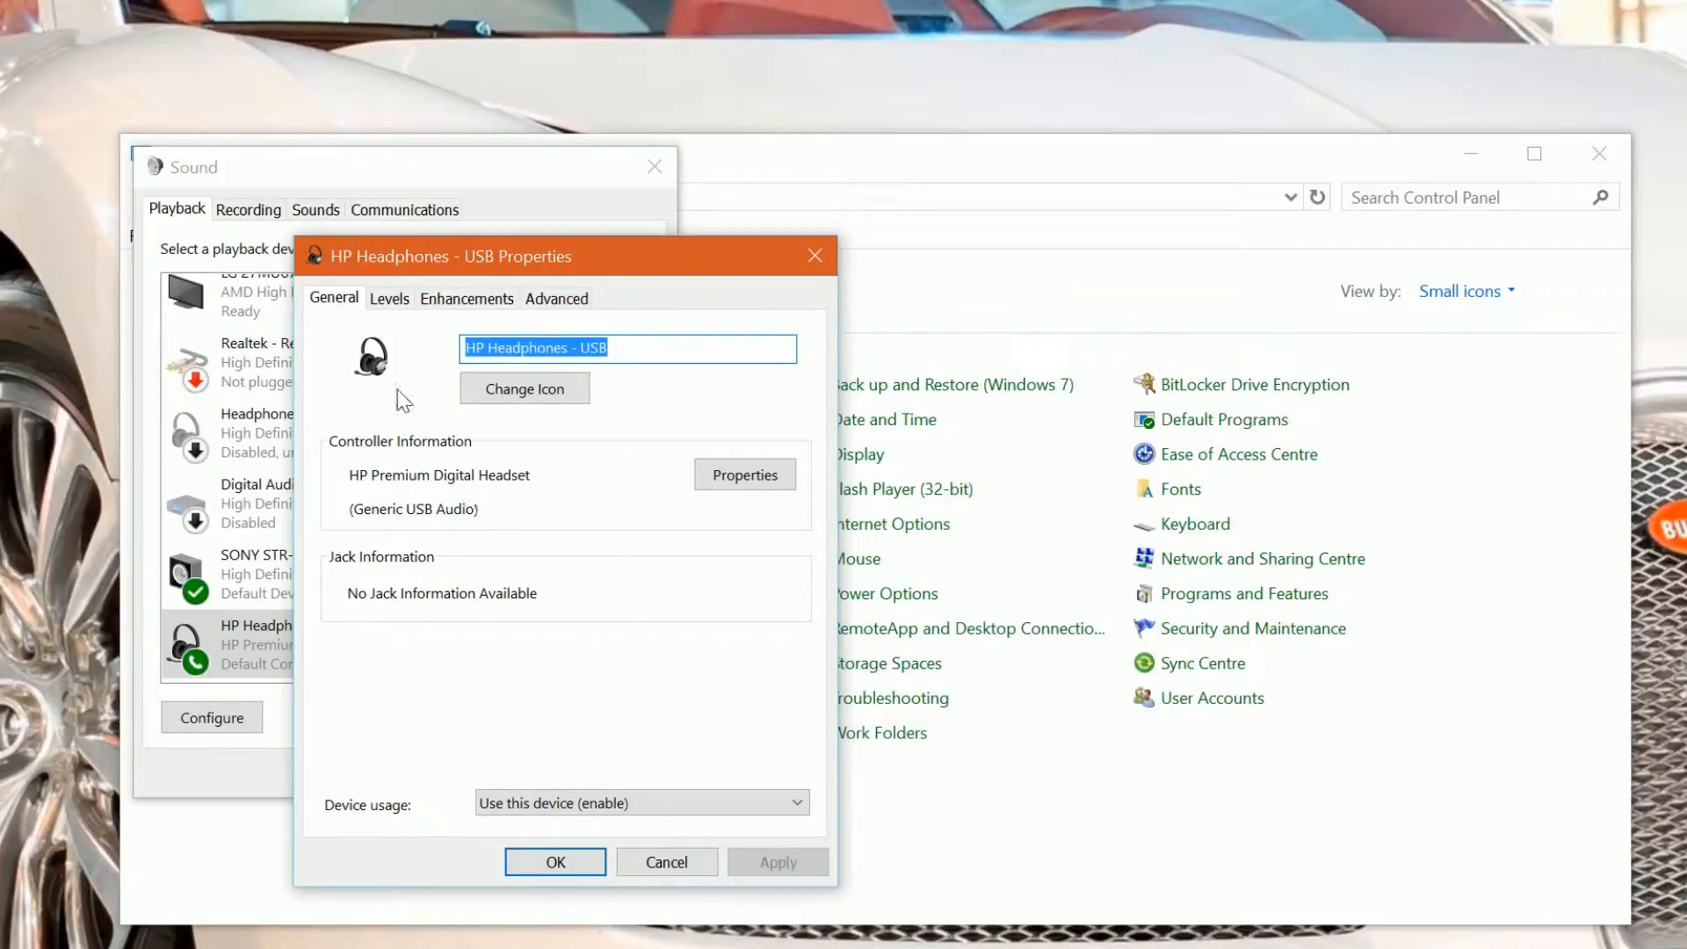
pyautogui.click(397, 300)
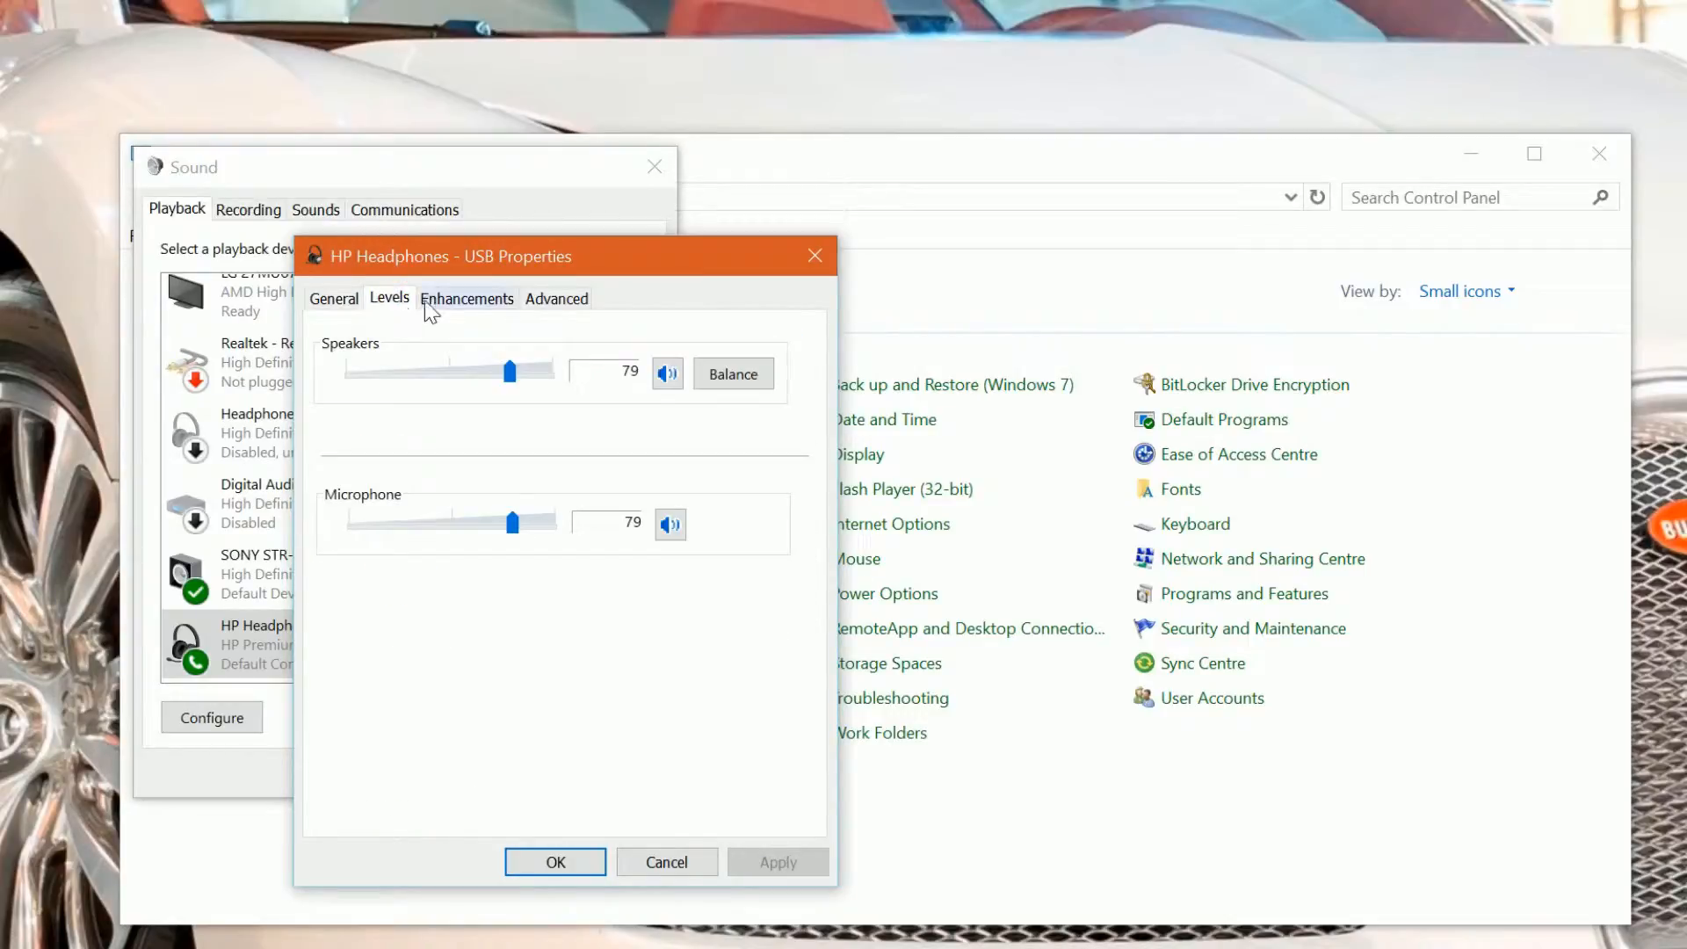
pyautogui.click(471, 301)
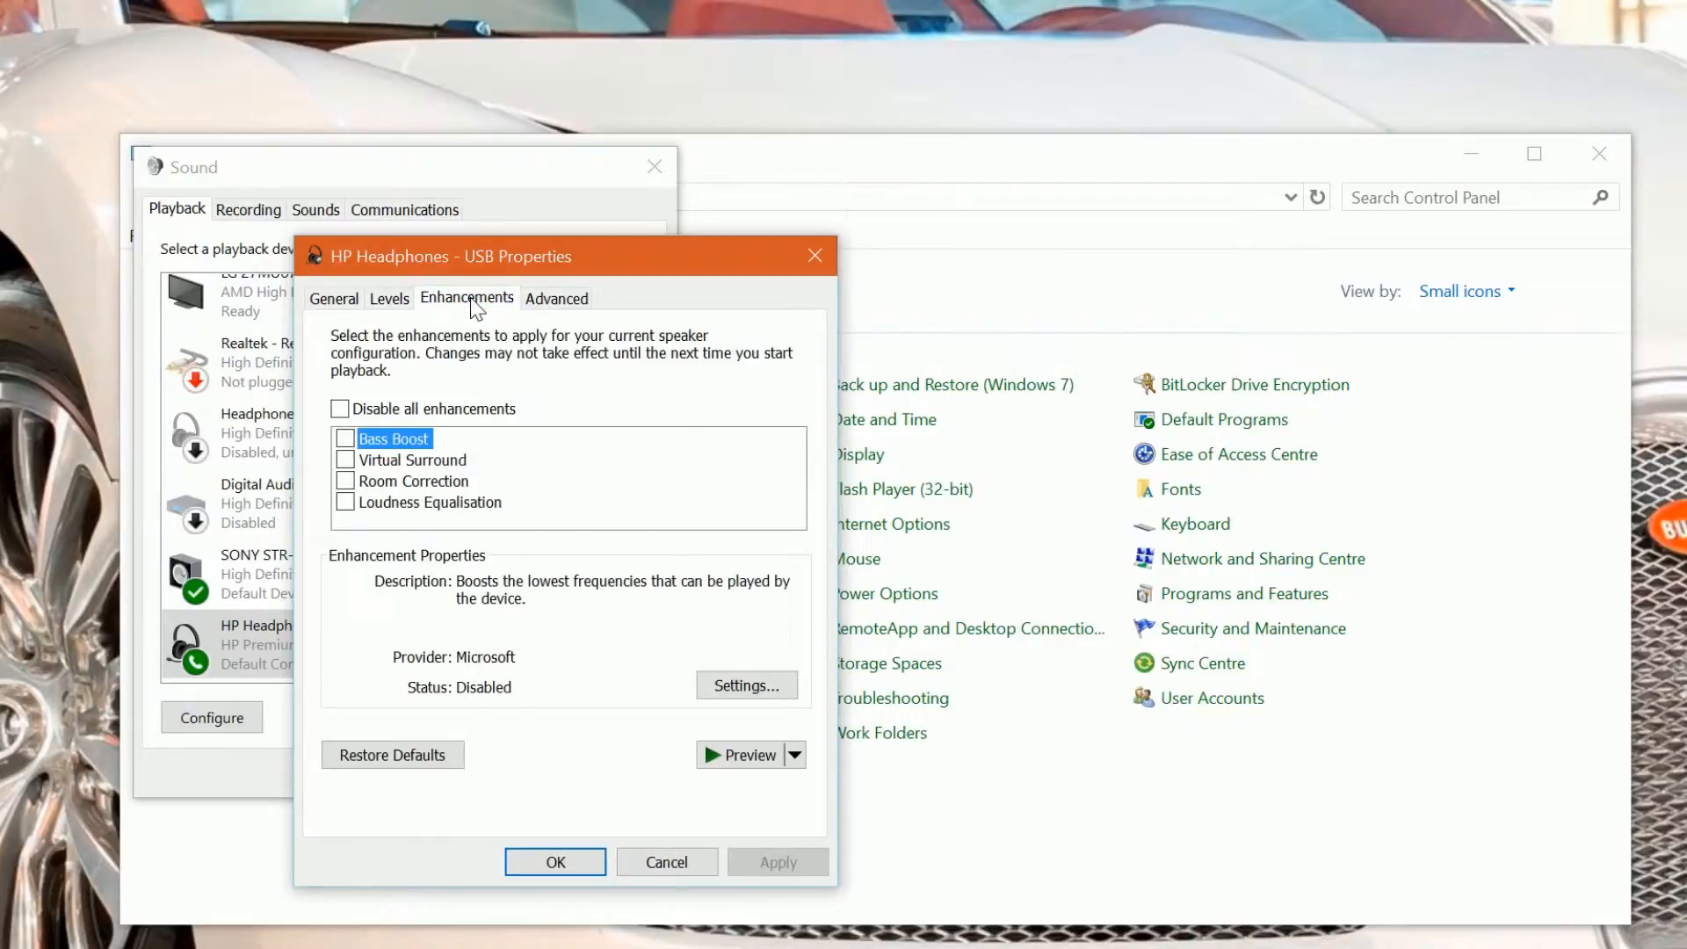
pyautogui.click(547, 304)
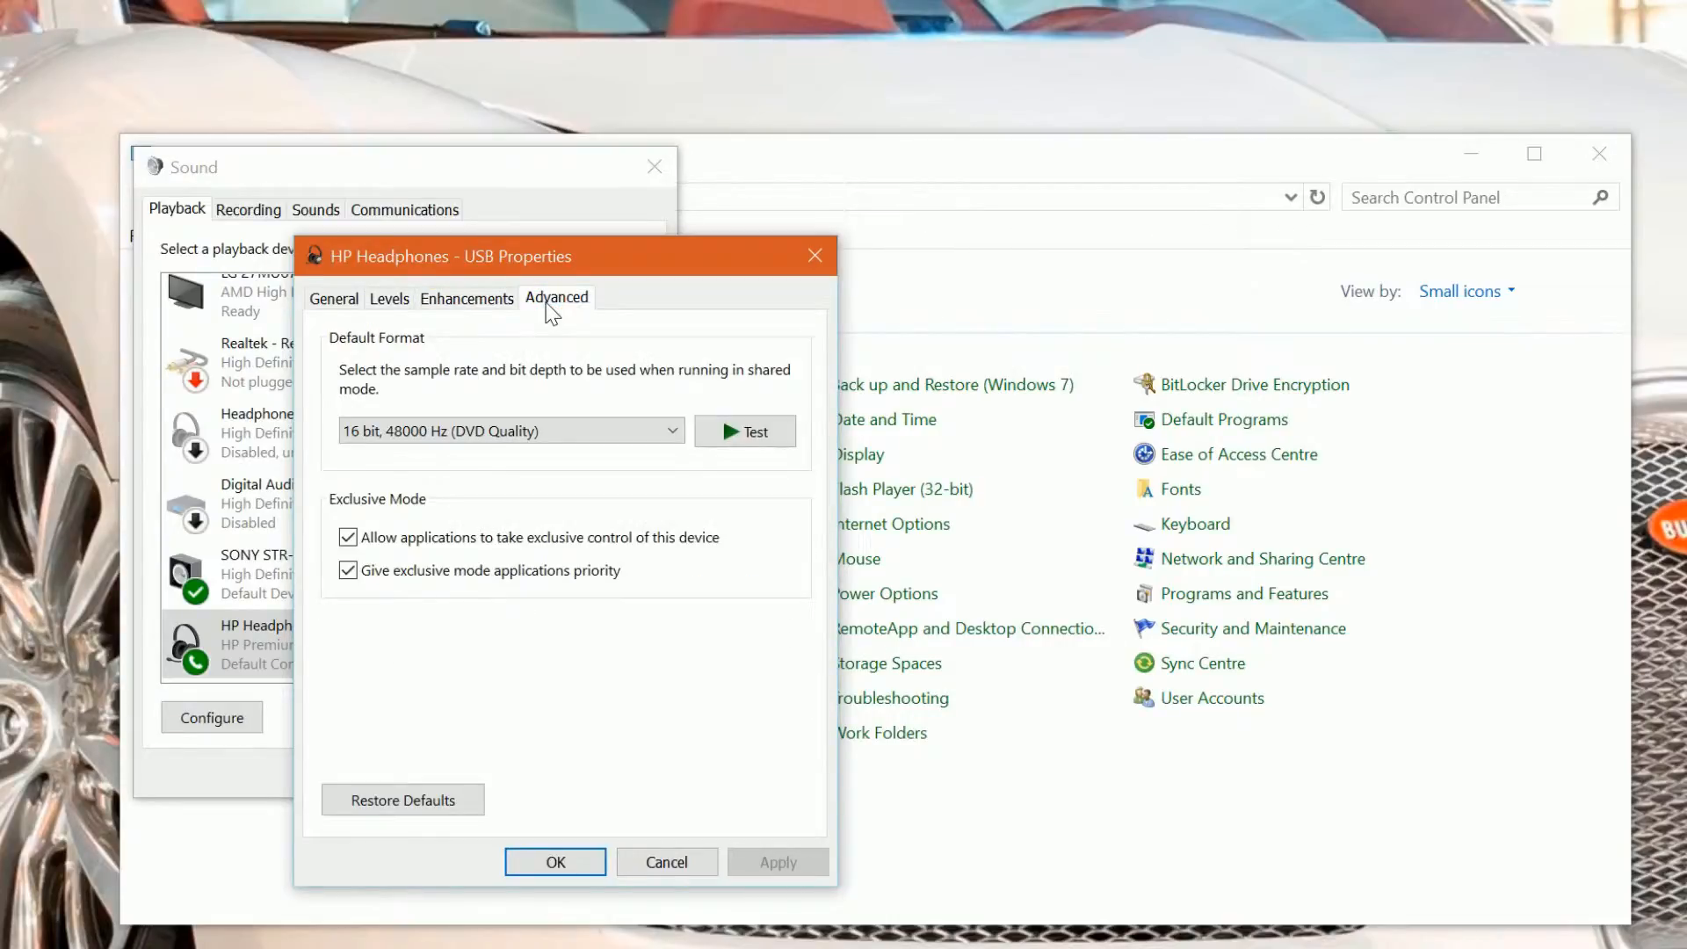
pyautogui.click(673, 432)
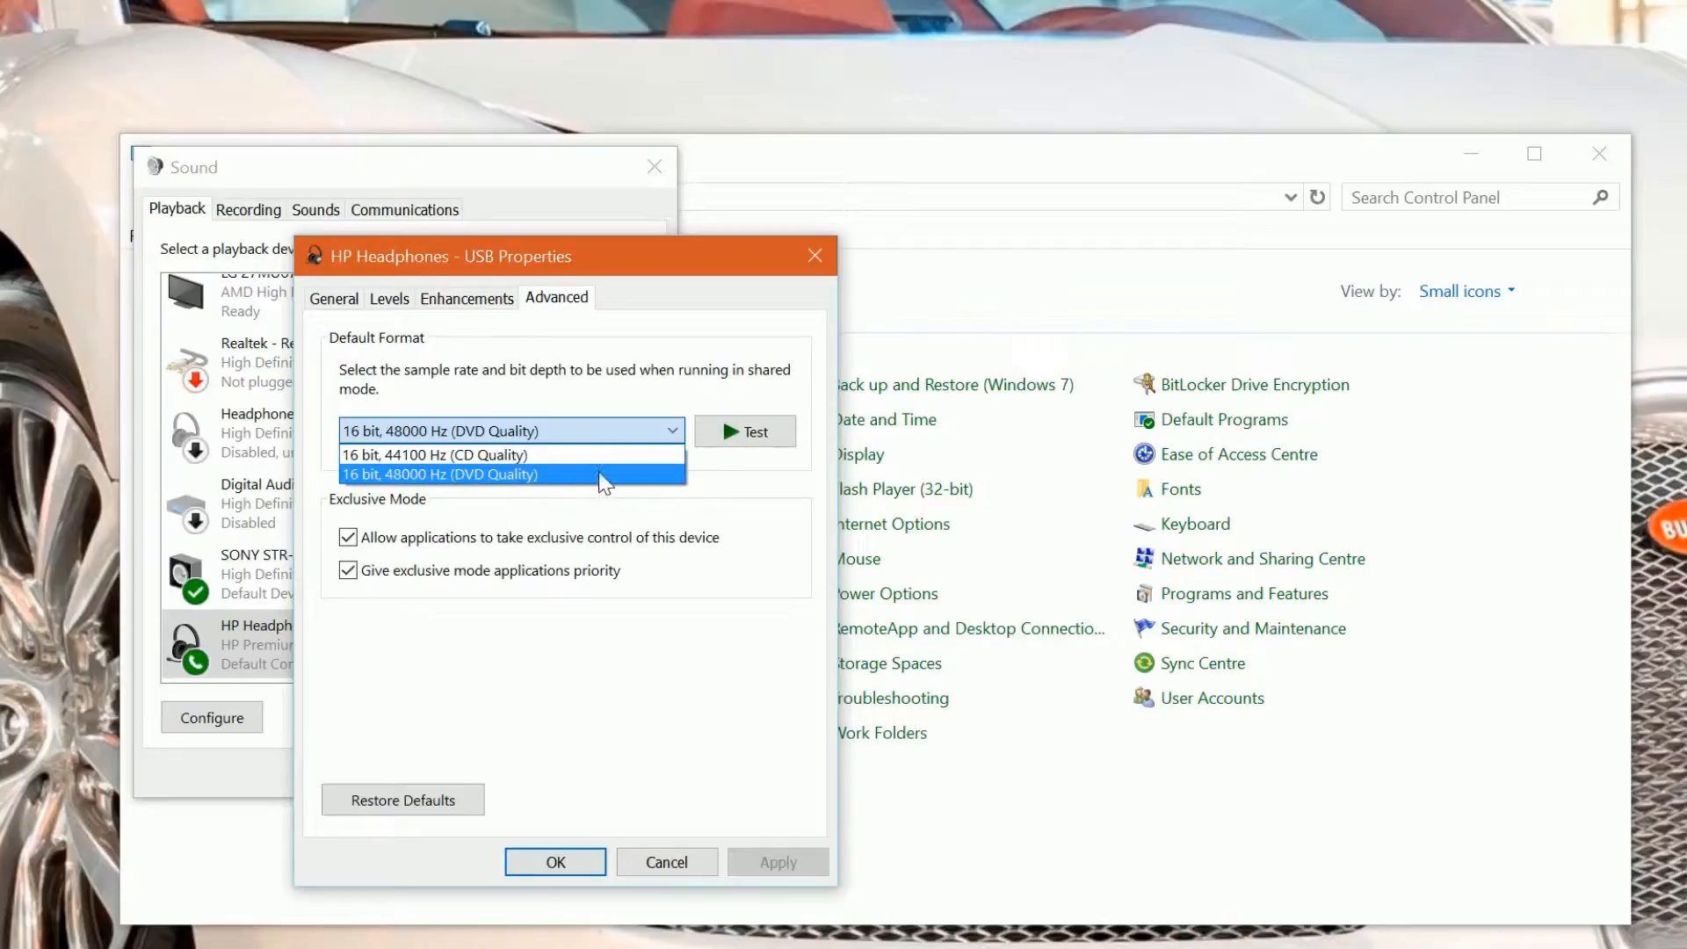
pyautogui.click(717, 470)
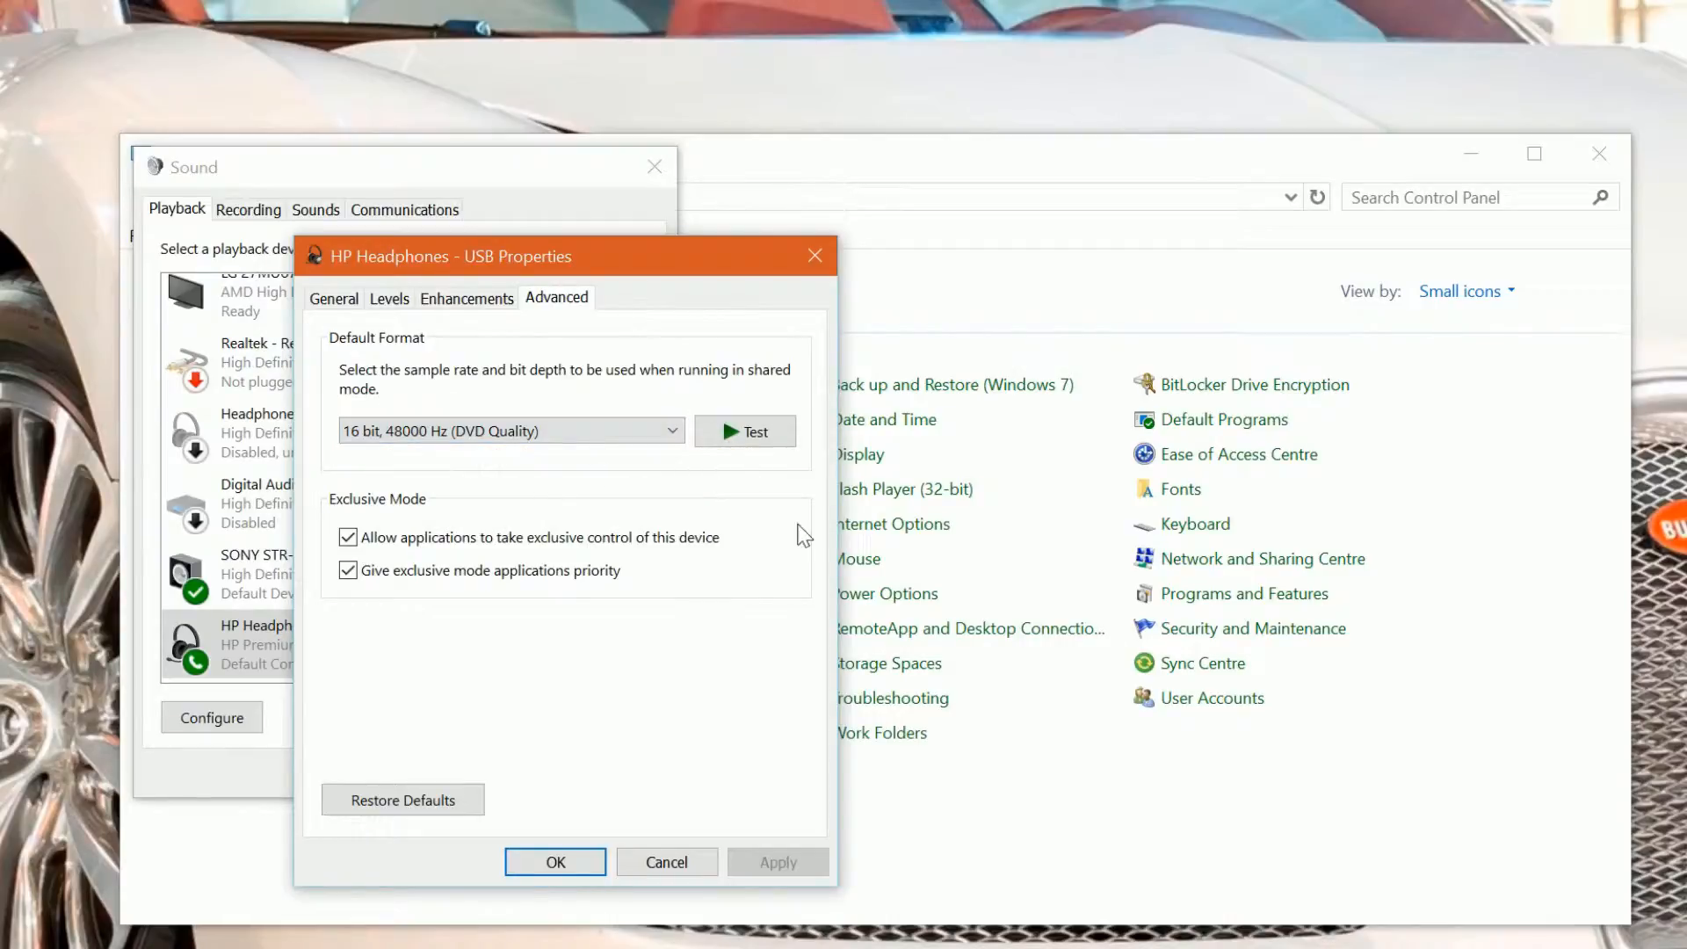
pyautogui.click(815, 257)
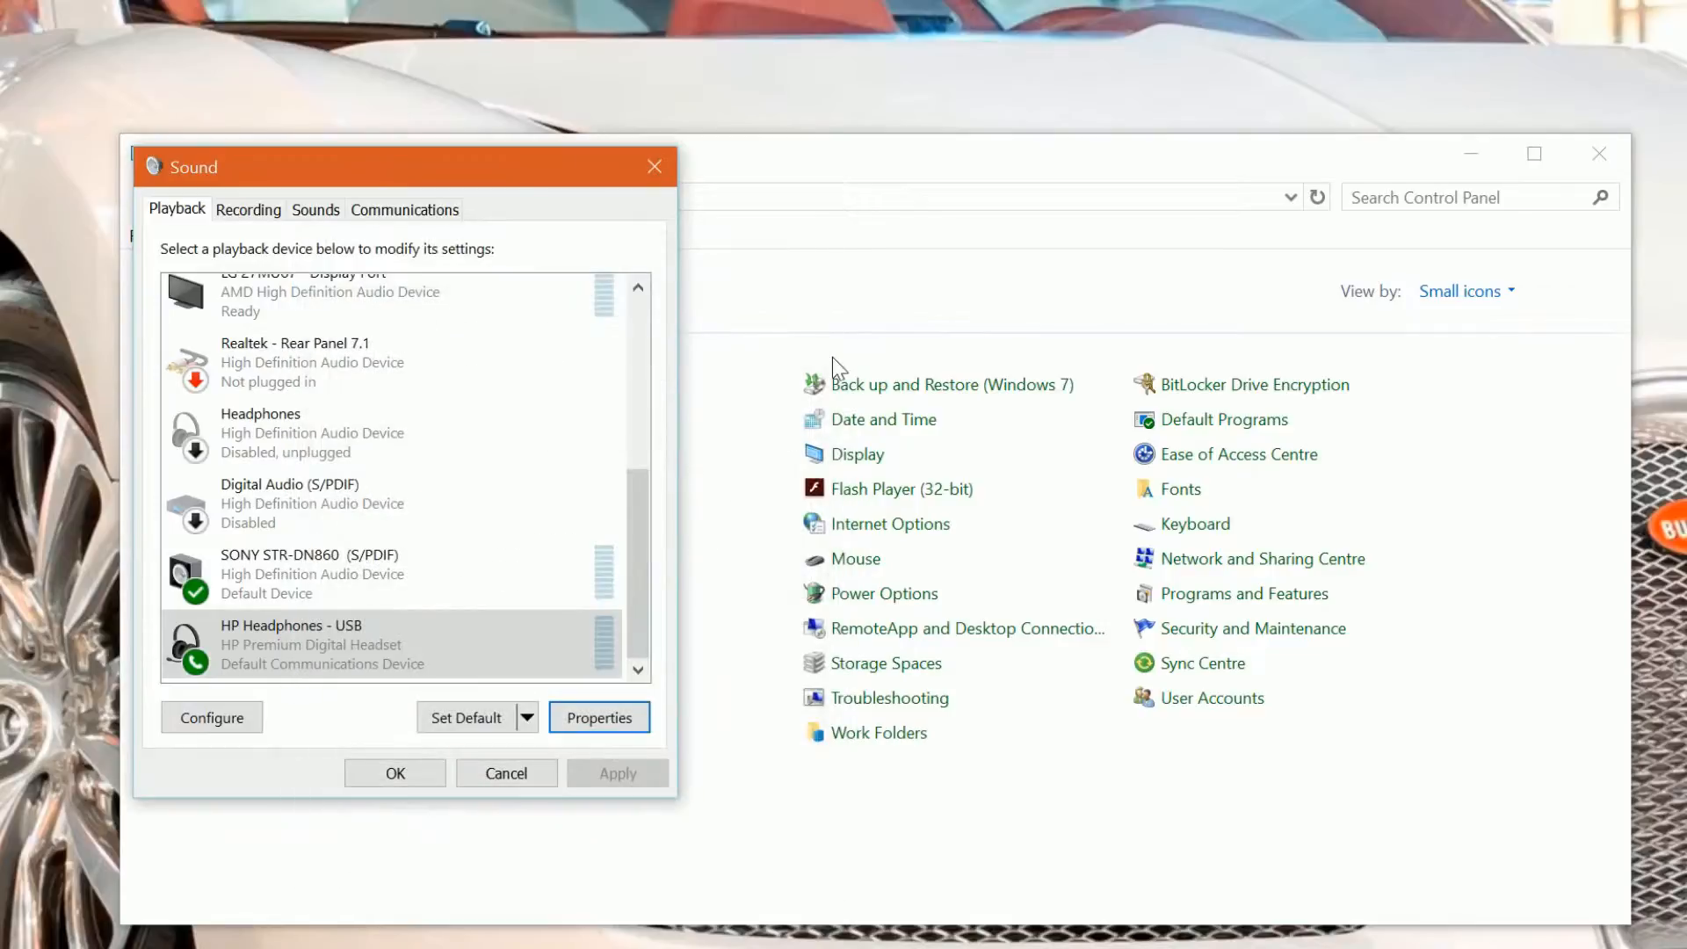
# Step: Review the supported formats, levels and enhancements in the LG 27MU67 - Display Port properties
pyautogui.moveTo(635, 582); pyautogui.dragTo(638, 515)
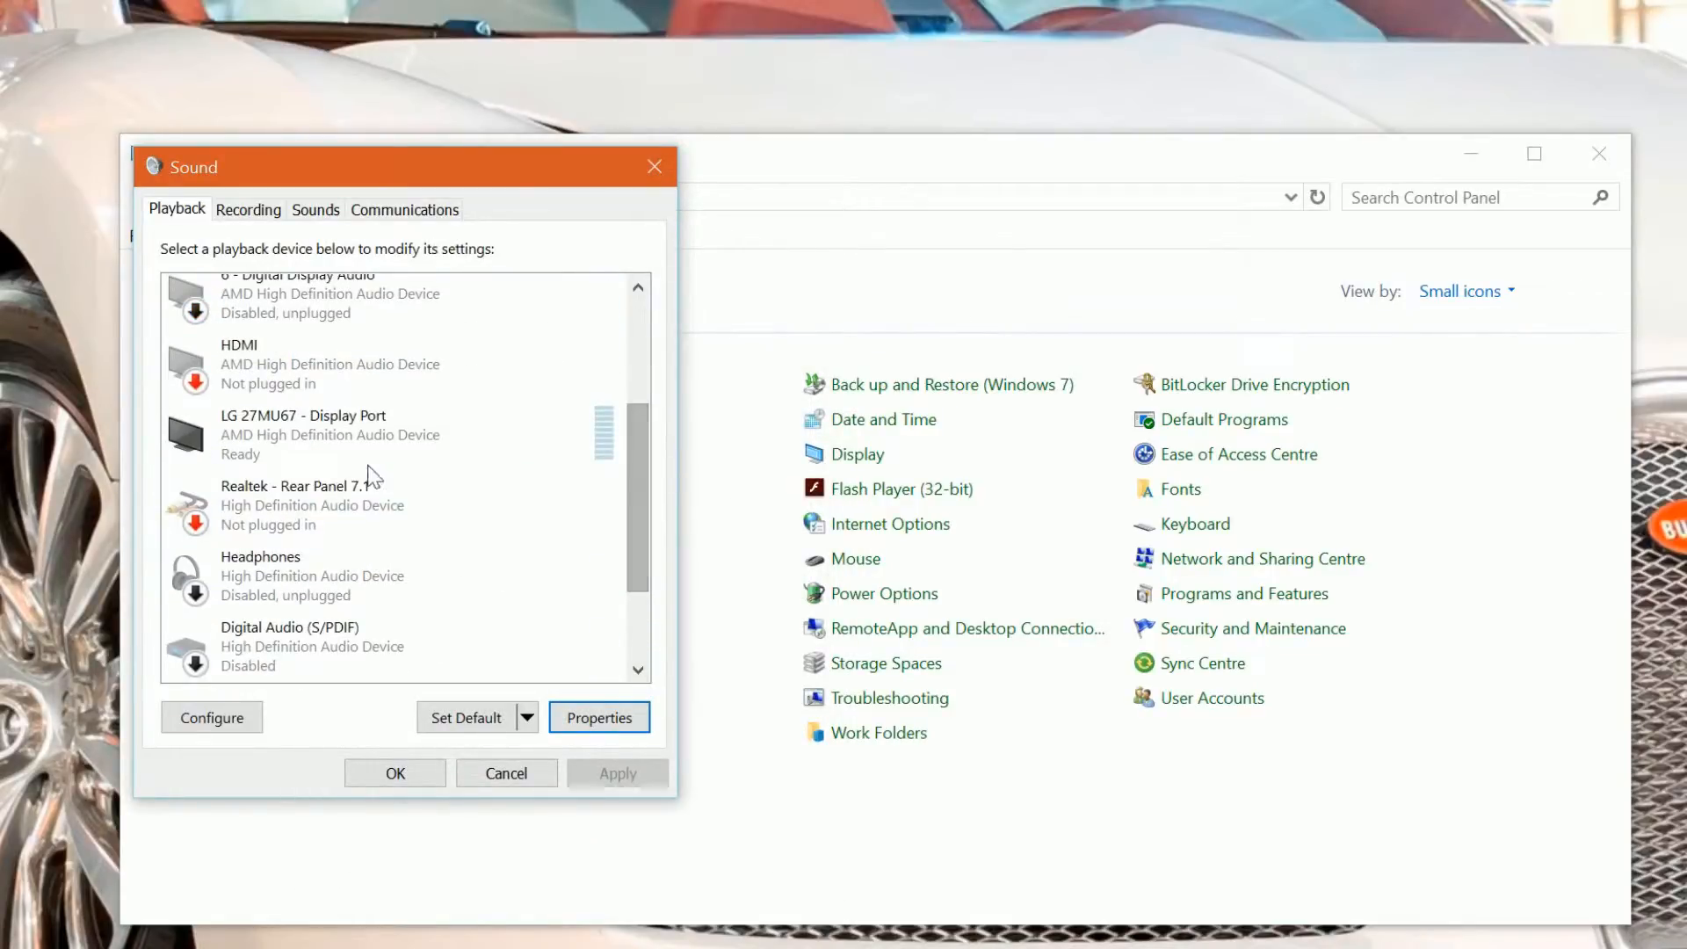
pyautogui.click(336, 444)
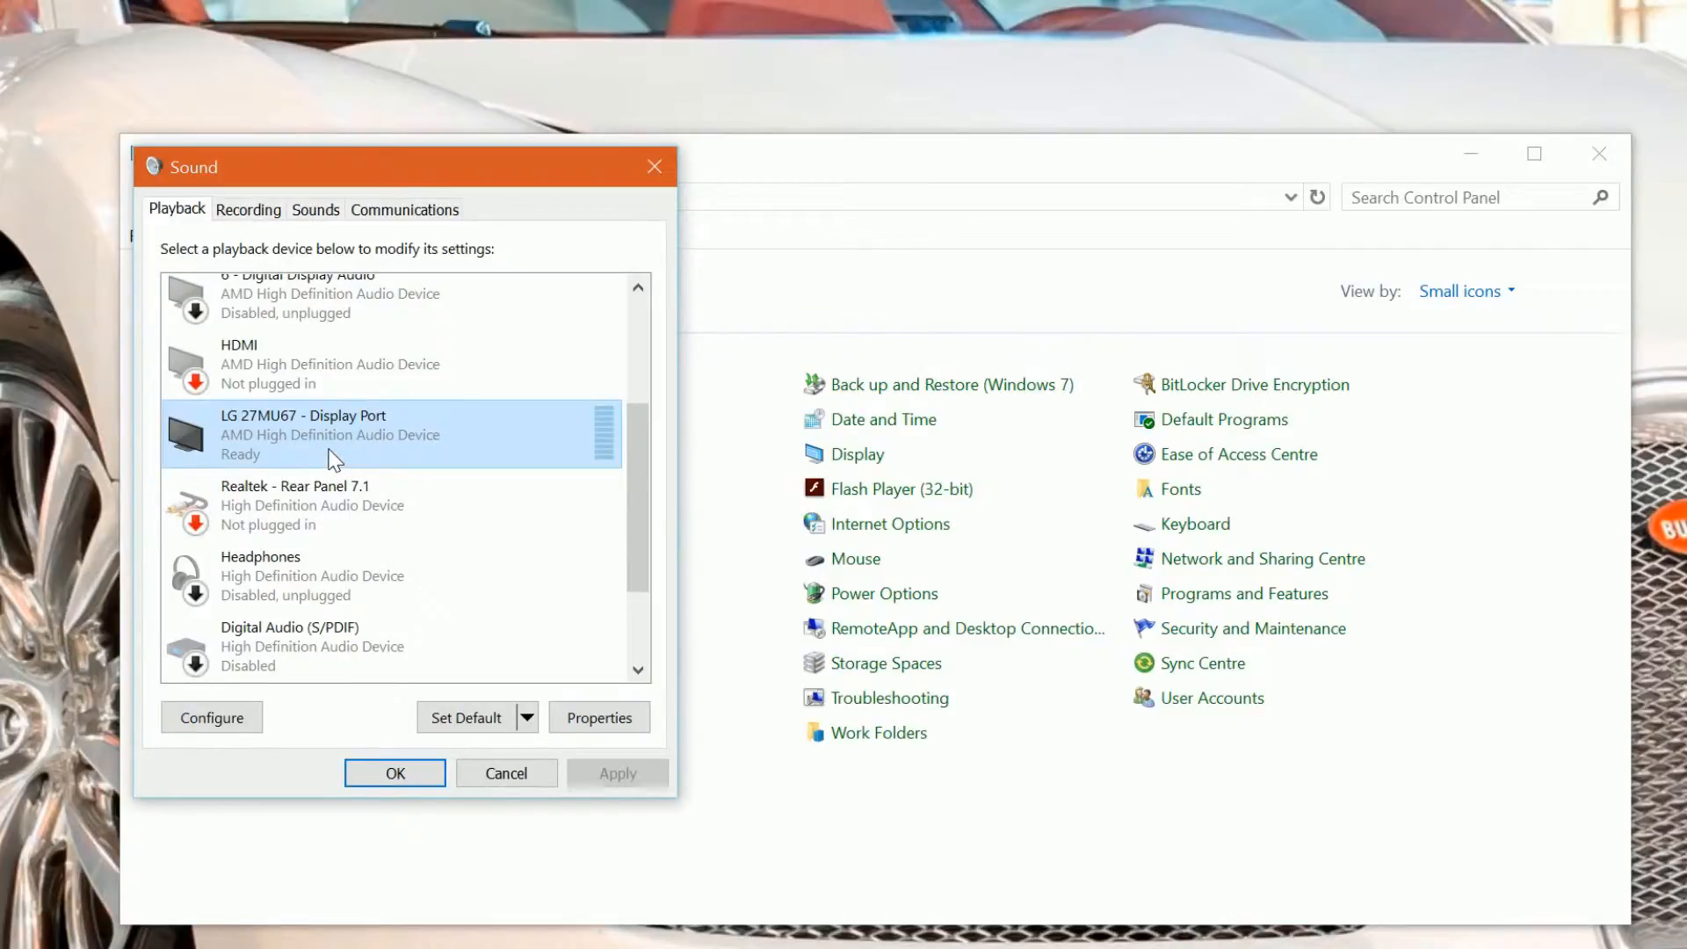
pyautogui.rightClick(269, 420)
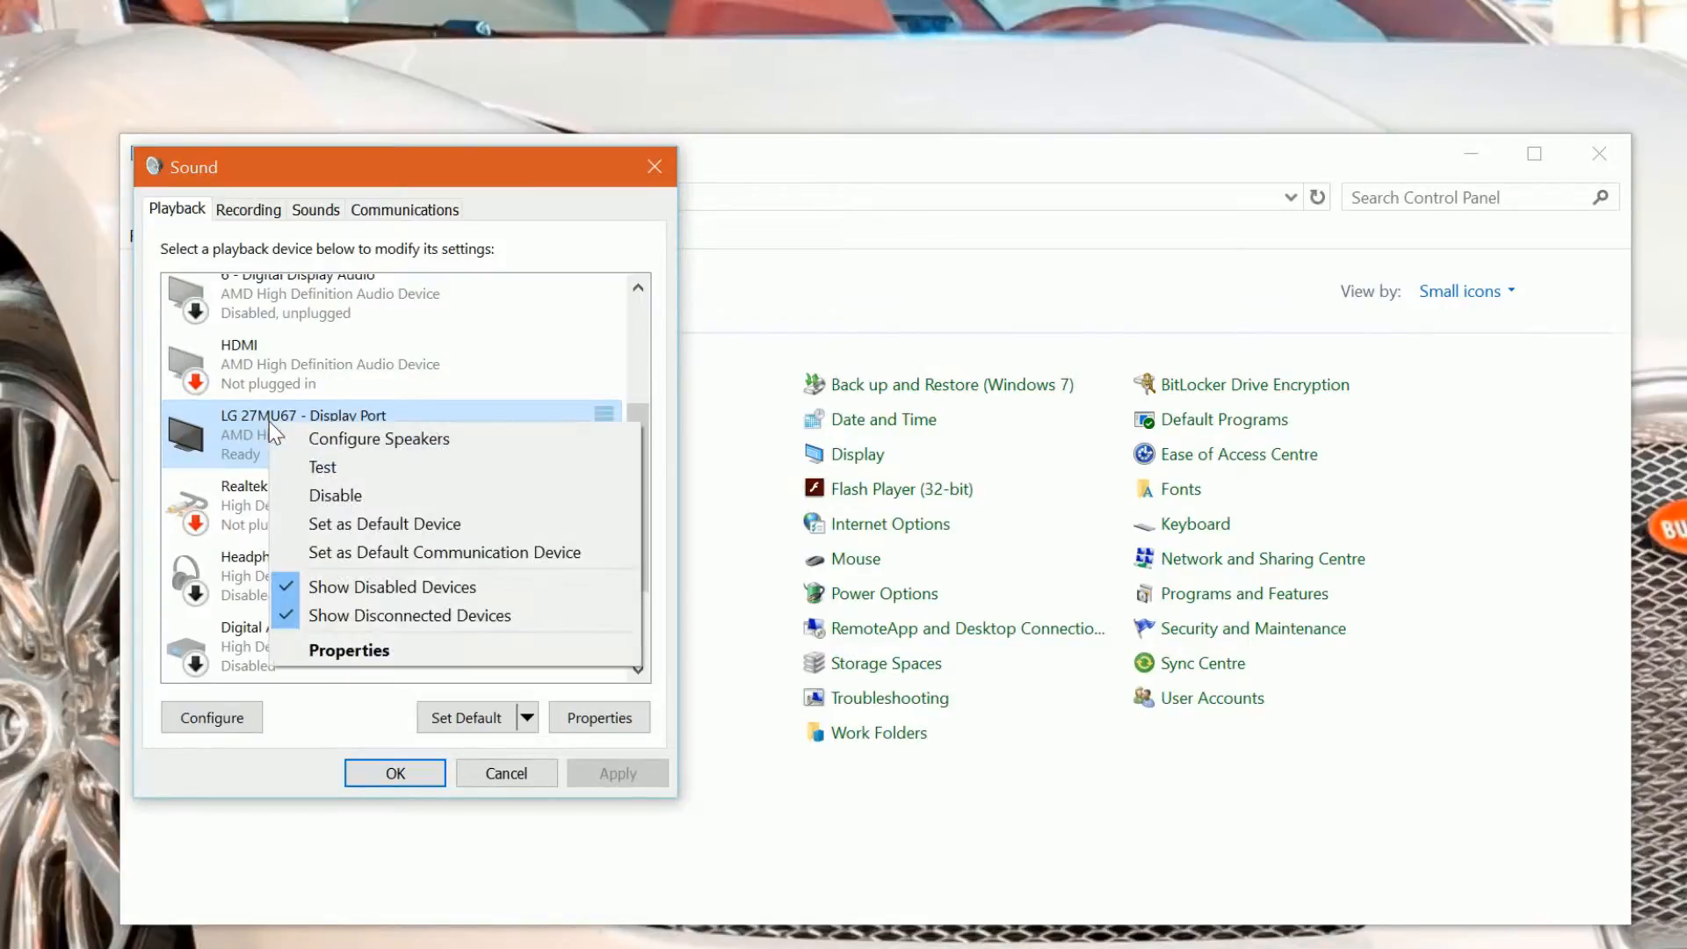
pyautogui.click(384, 652)
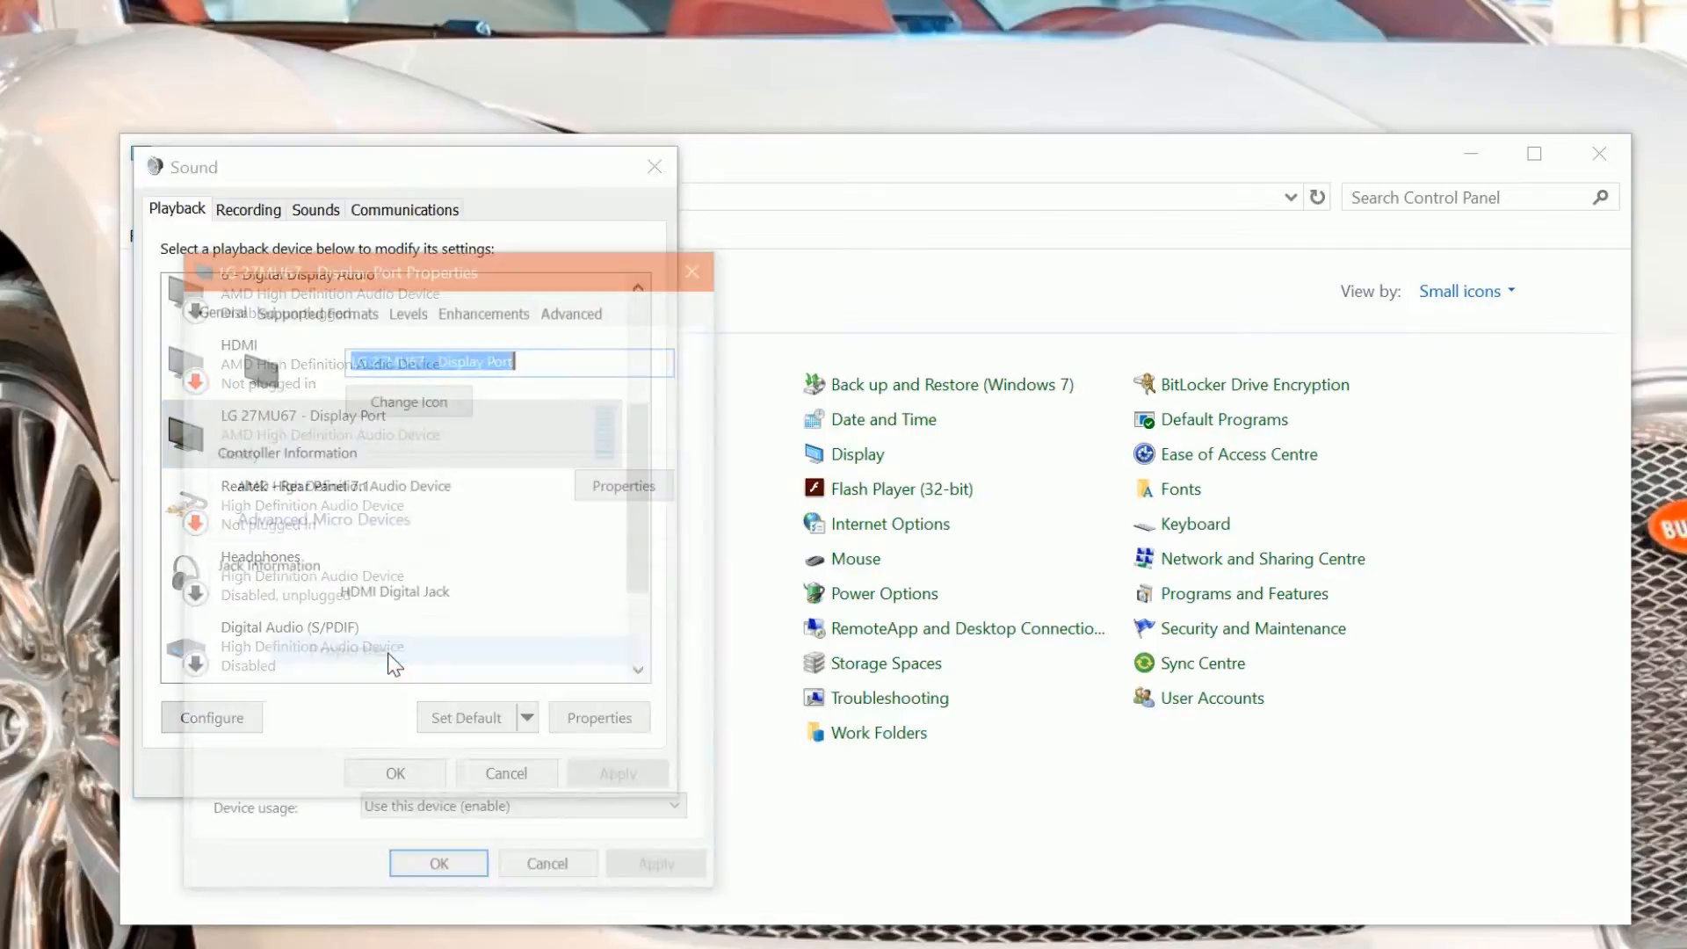
pyautogui.click(275, 312)
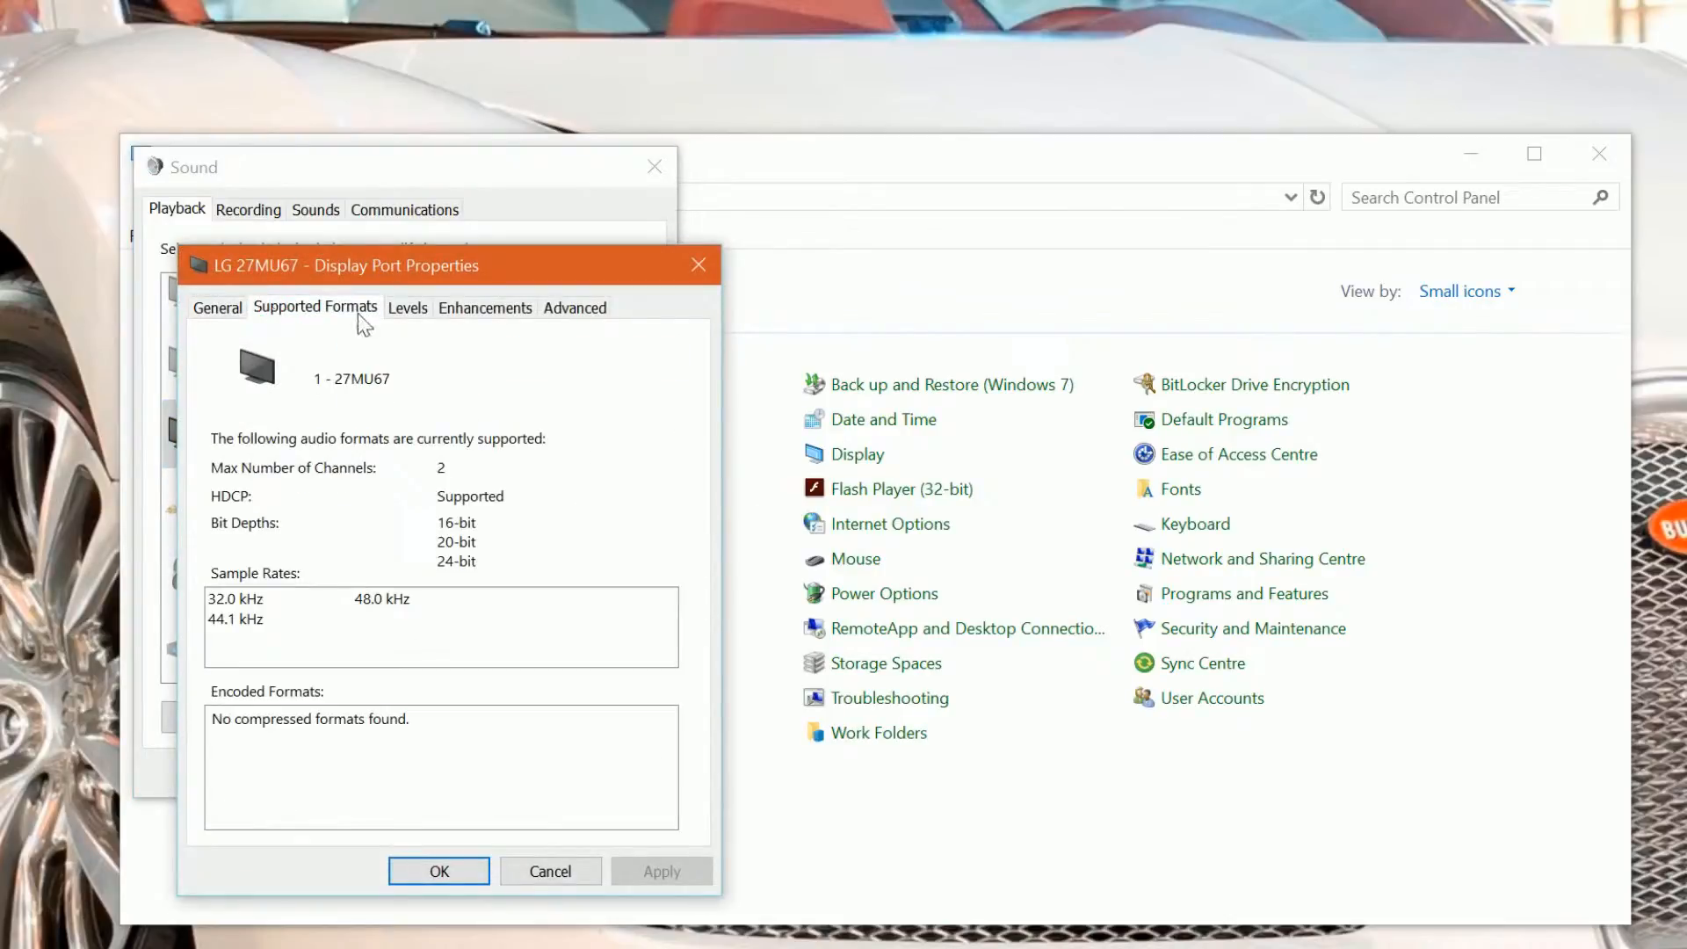
pyautogui.moveTo(452, 268); pyautogui.dragTo(608, 231)
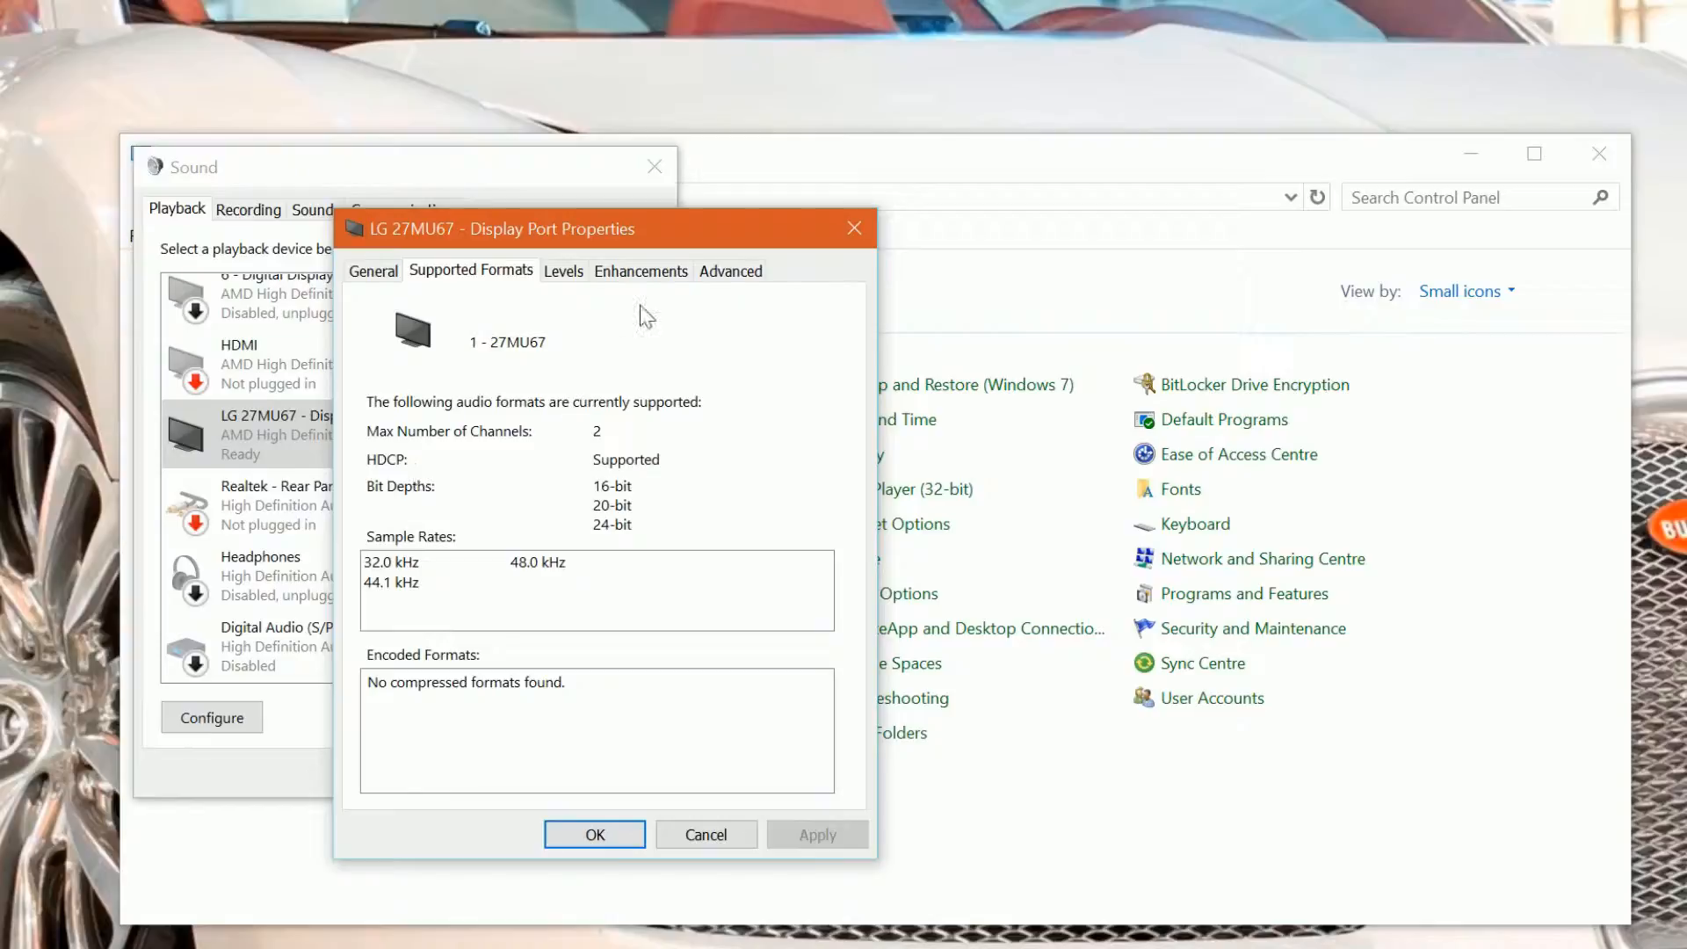
pyautogui.moveTo(683, 228); pyautogui.dragTo(801, 149)
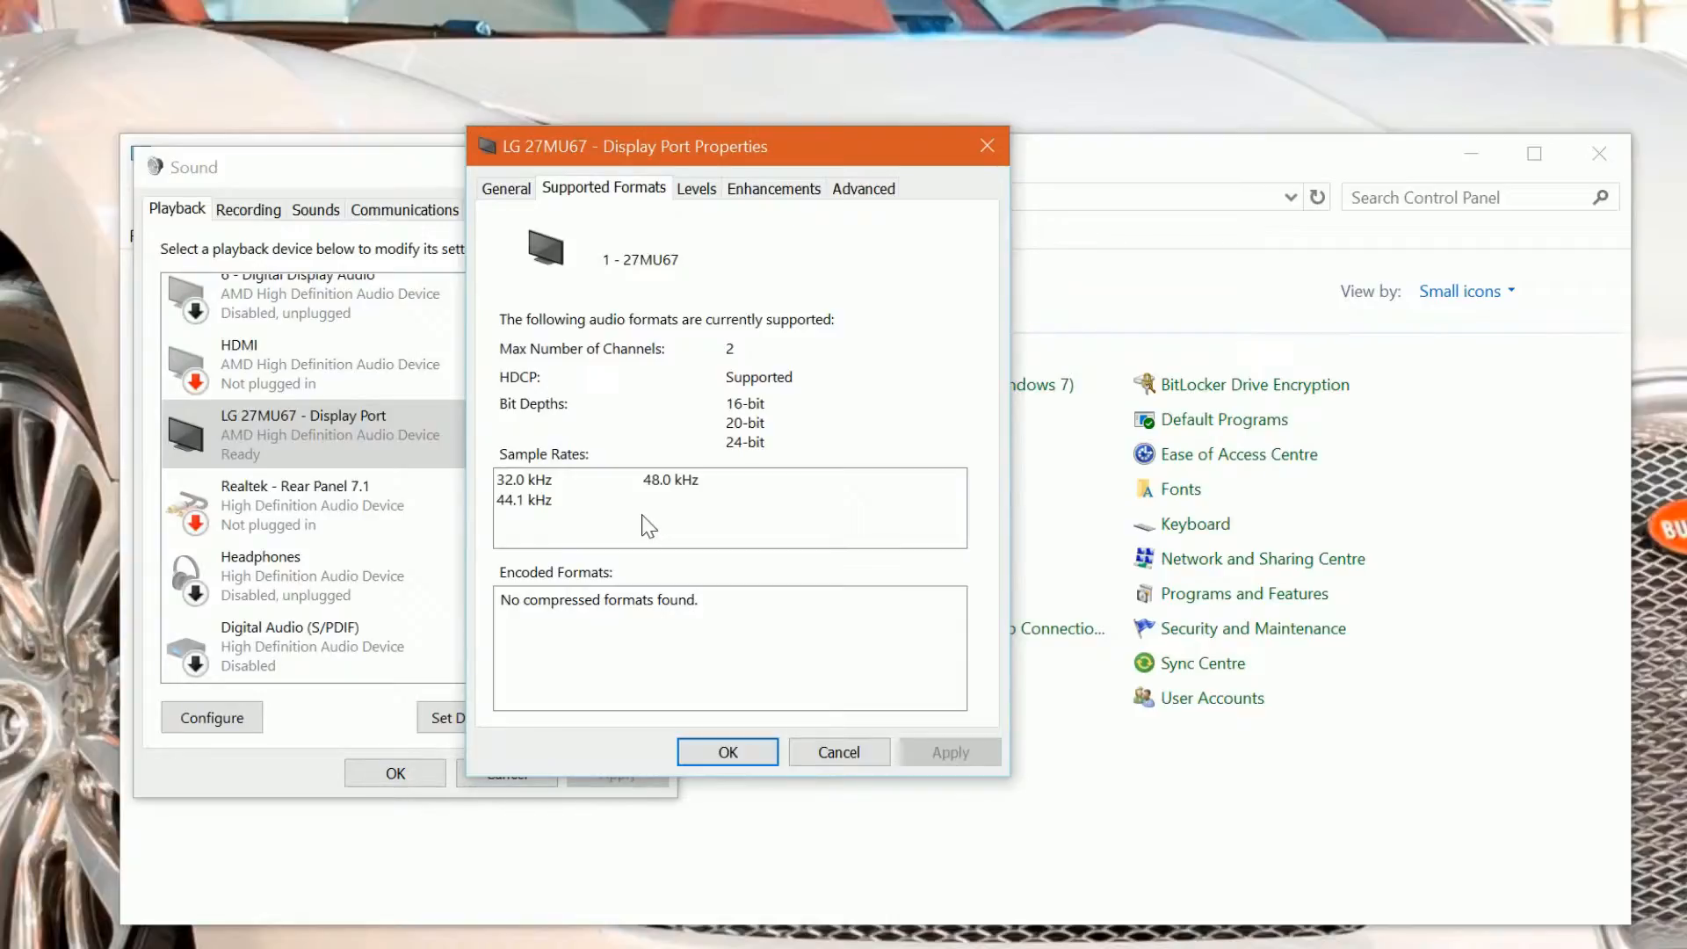
pyautogui.click(697, 190)
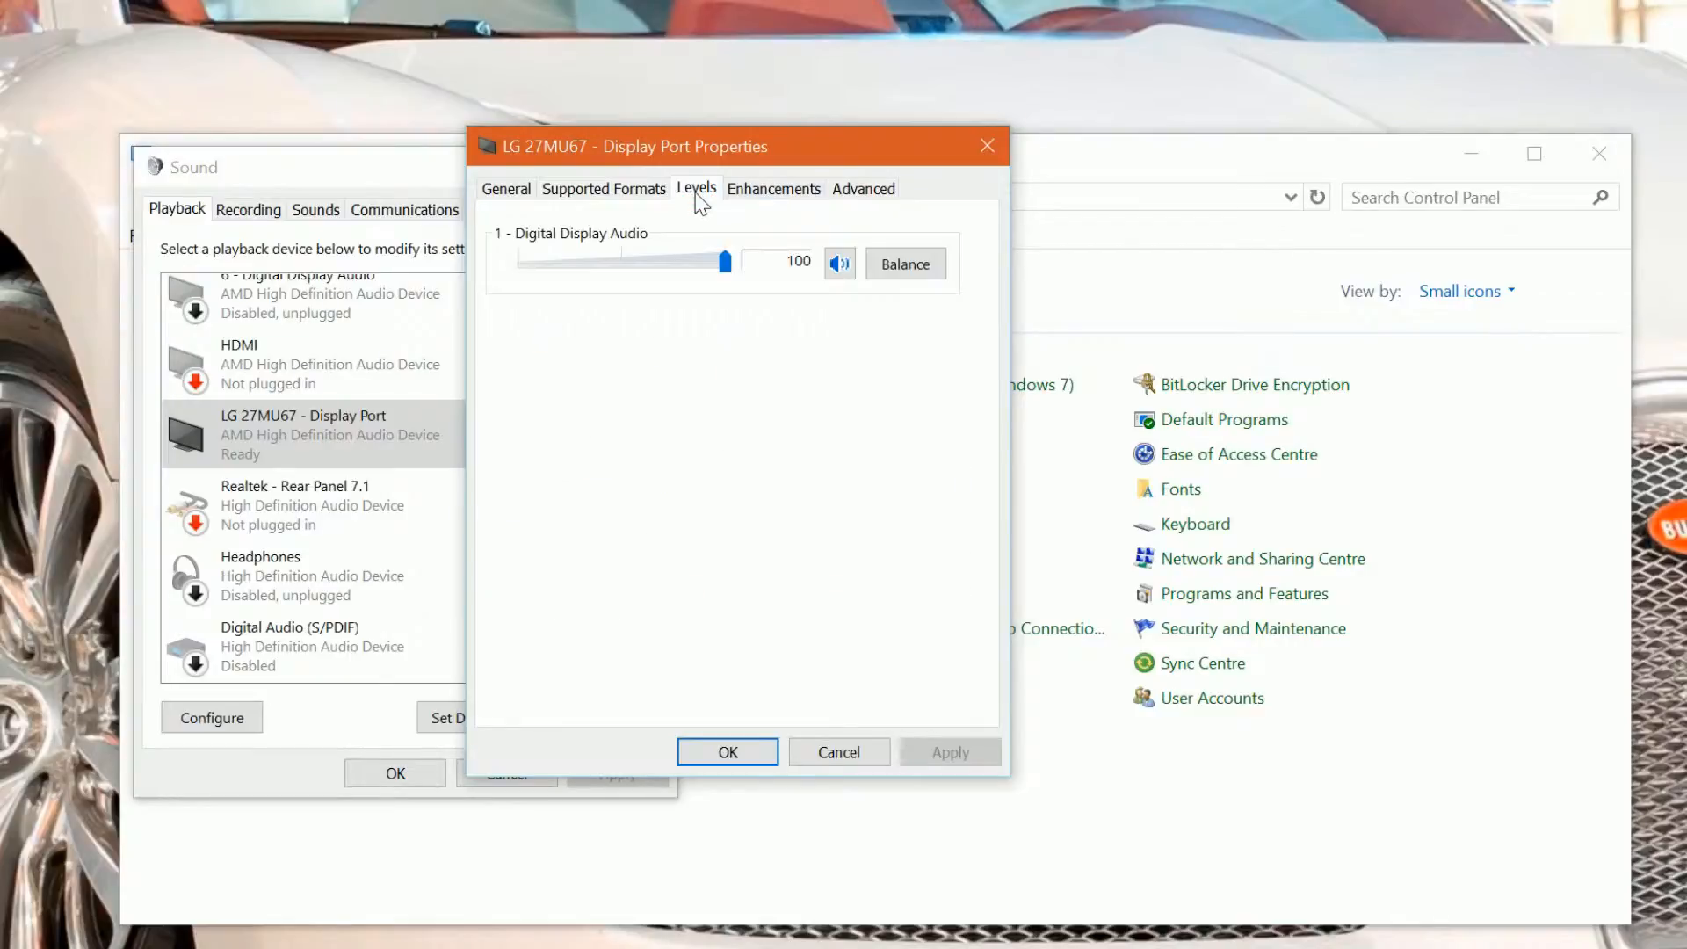
pyautogui.click(788, 203)
# Step: Try 24 bit, 48000 Hz (Studio Quality) as the LG 27MU67 - Display Port default format, and discard the change
pyautogui.click(873, 192)
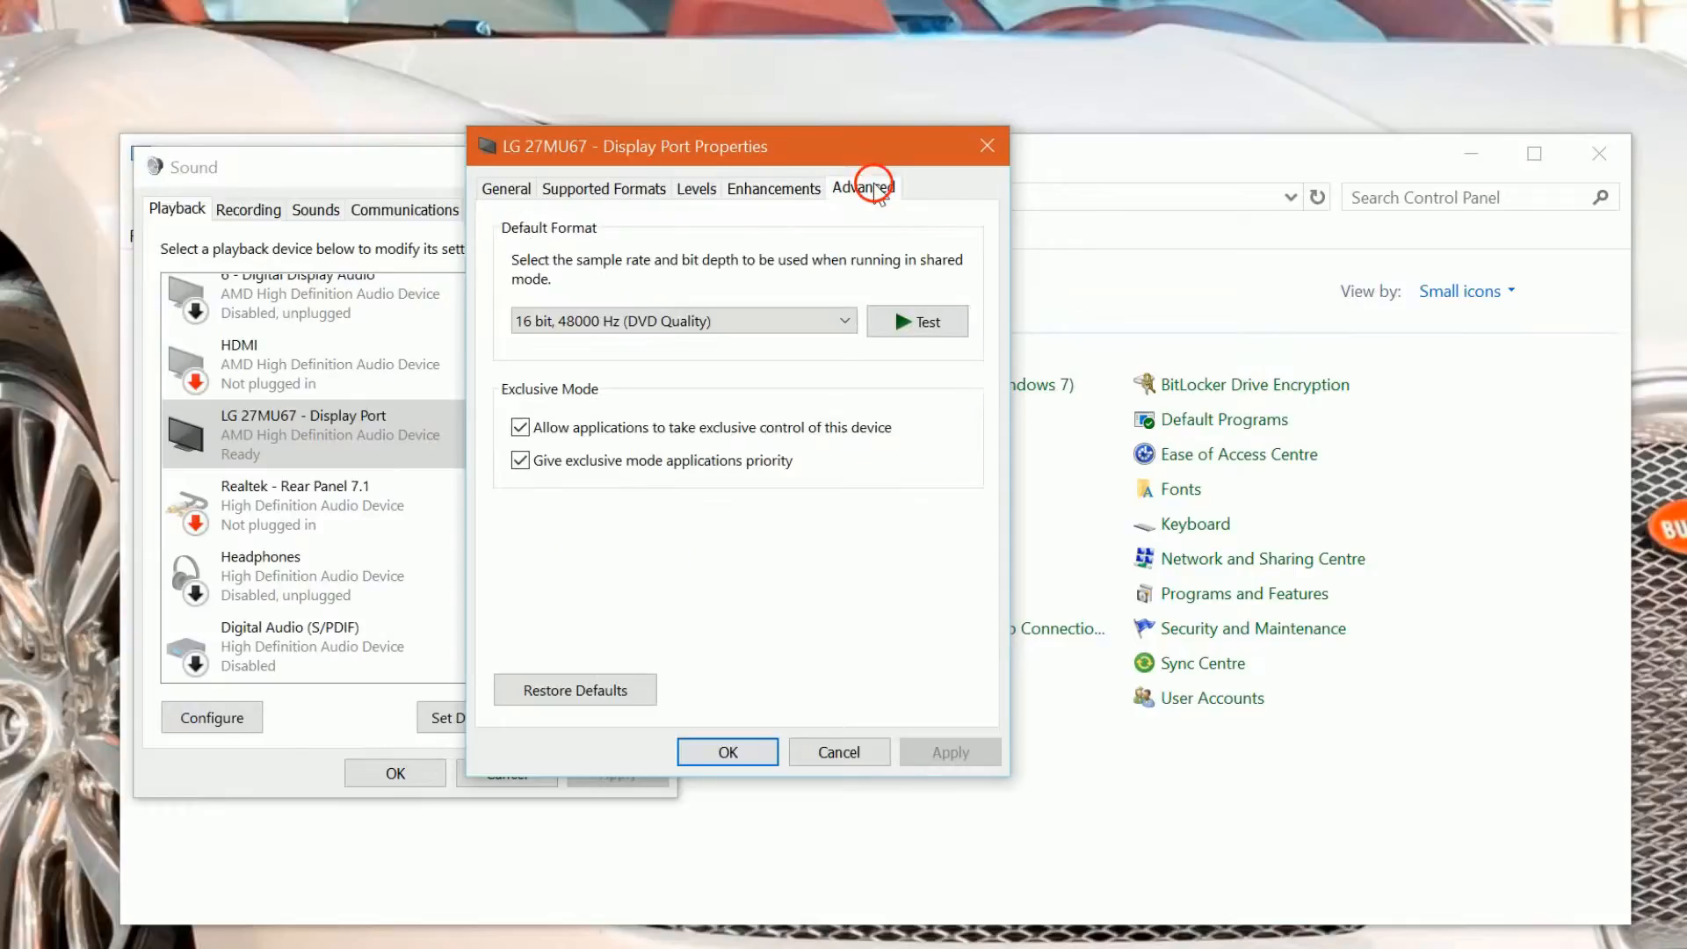
pyautogui.click(845, 321)
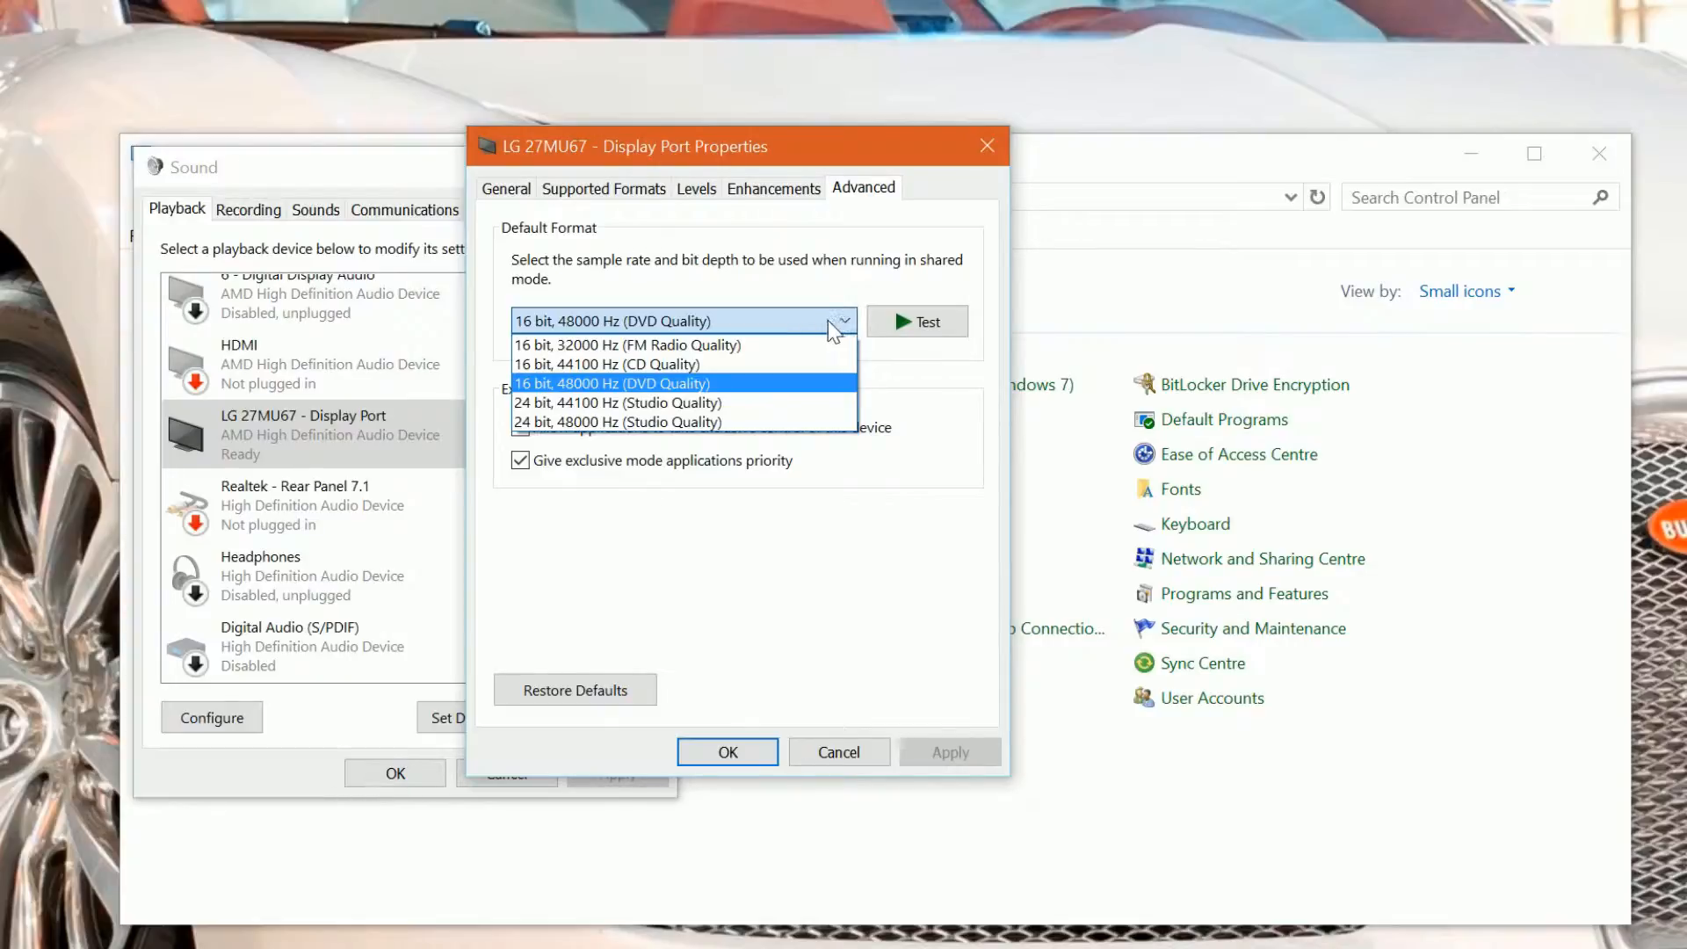
pyautogui.click(744, 426)
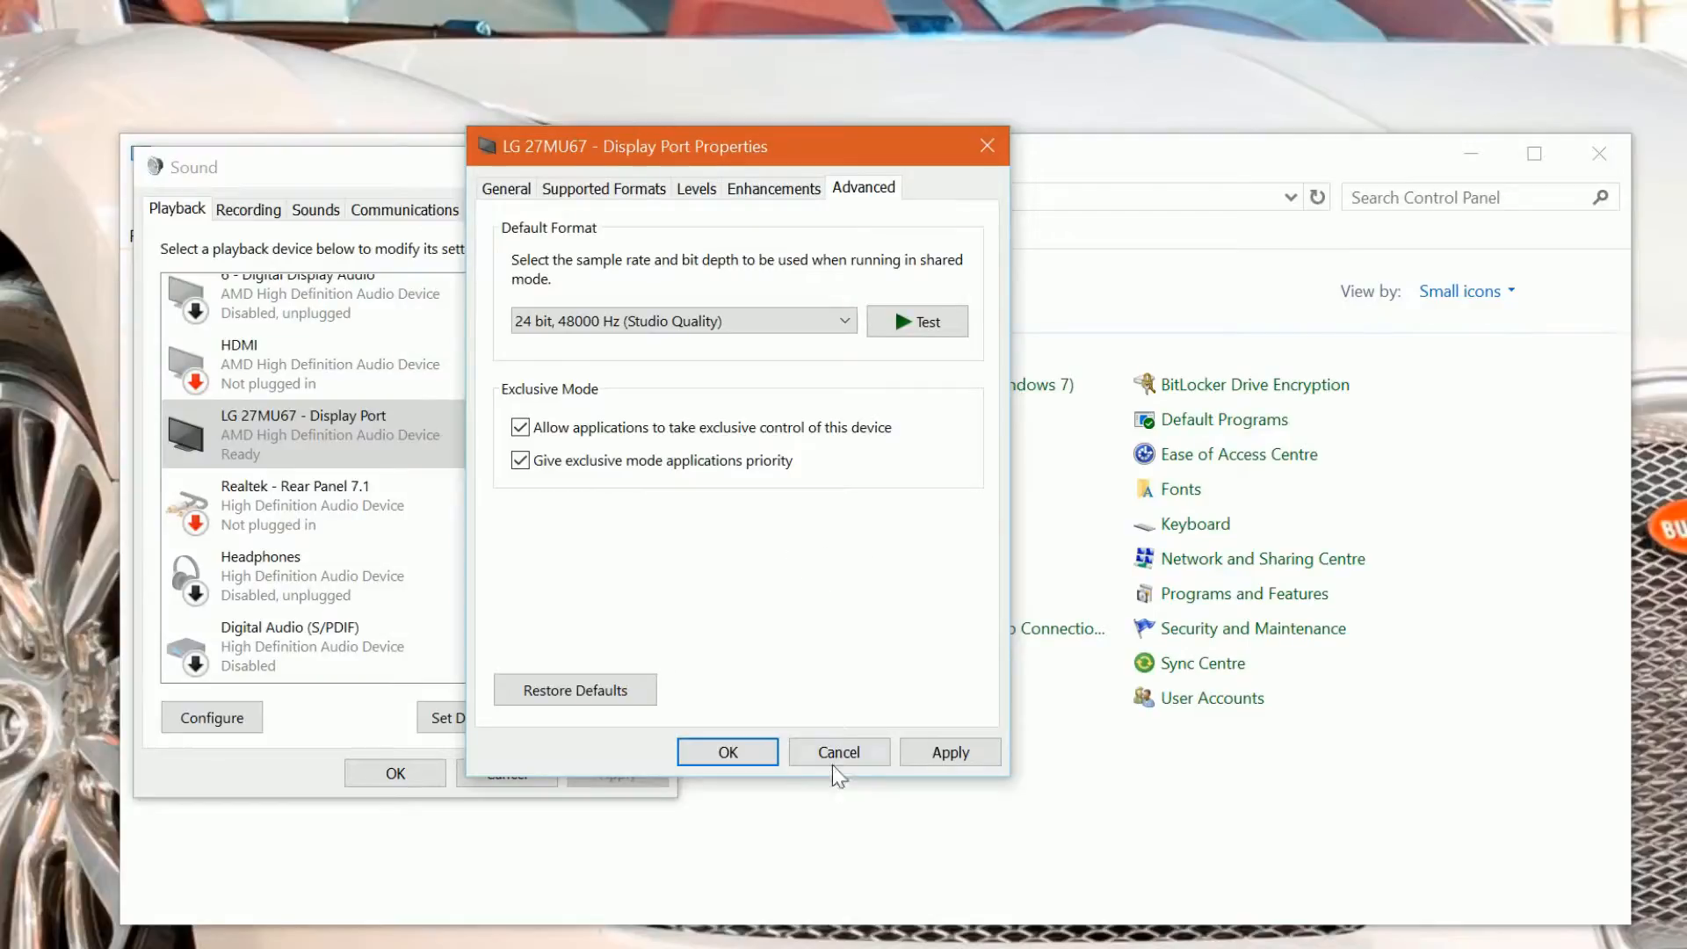
pyautogui.click(853, 757)
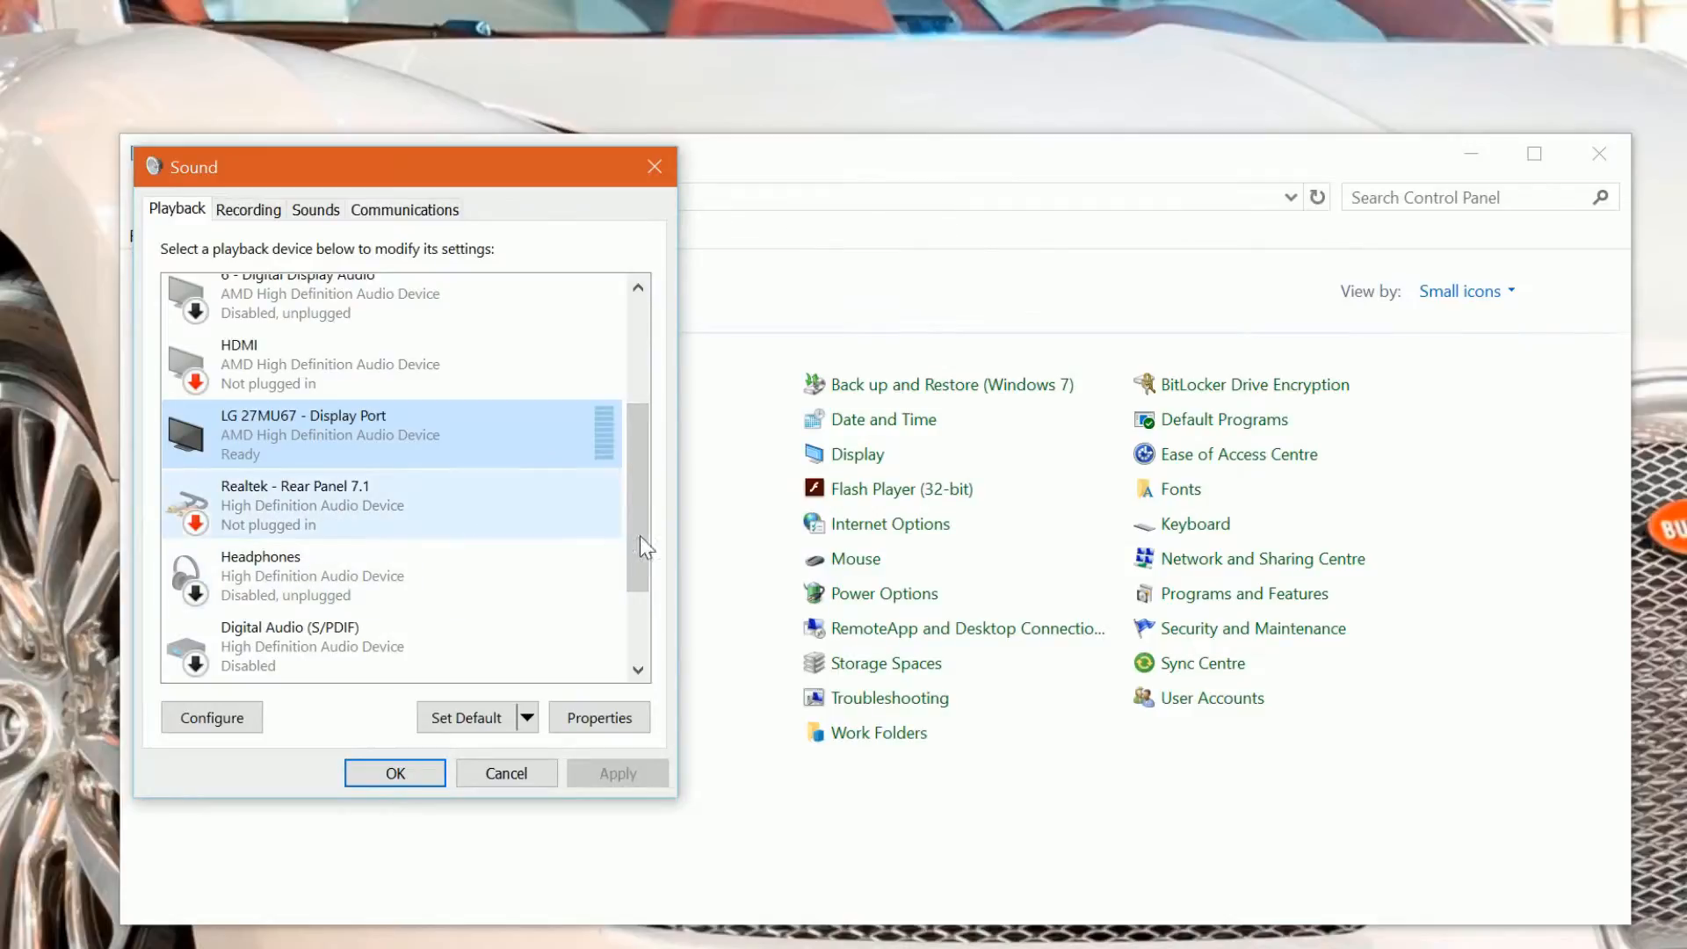
# Step: Check the available device commands for the 5 - Digital Display Audio playback device, and close the sound settings
pyautogui.moveTo(645, 535); pyautogui.dragTo(671, 380)
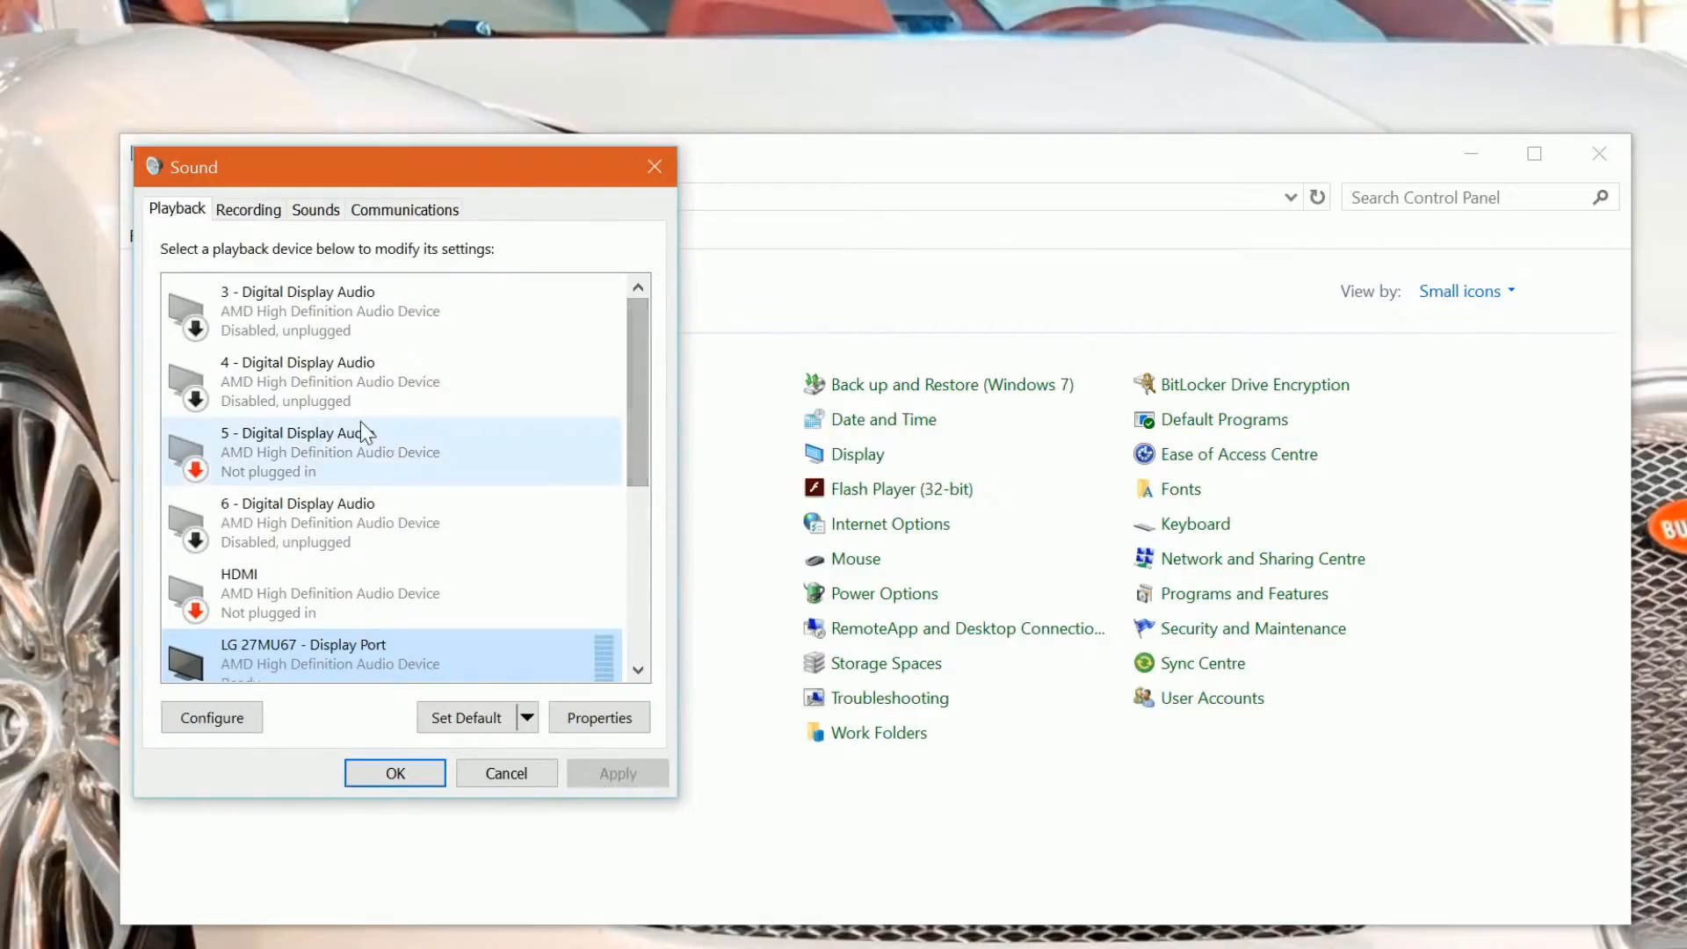
pyautogui.click(353, 452)
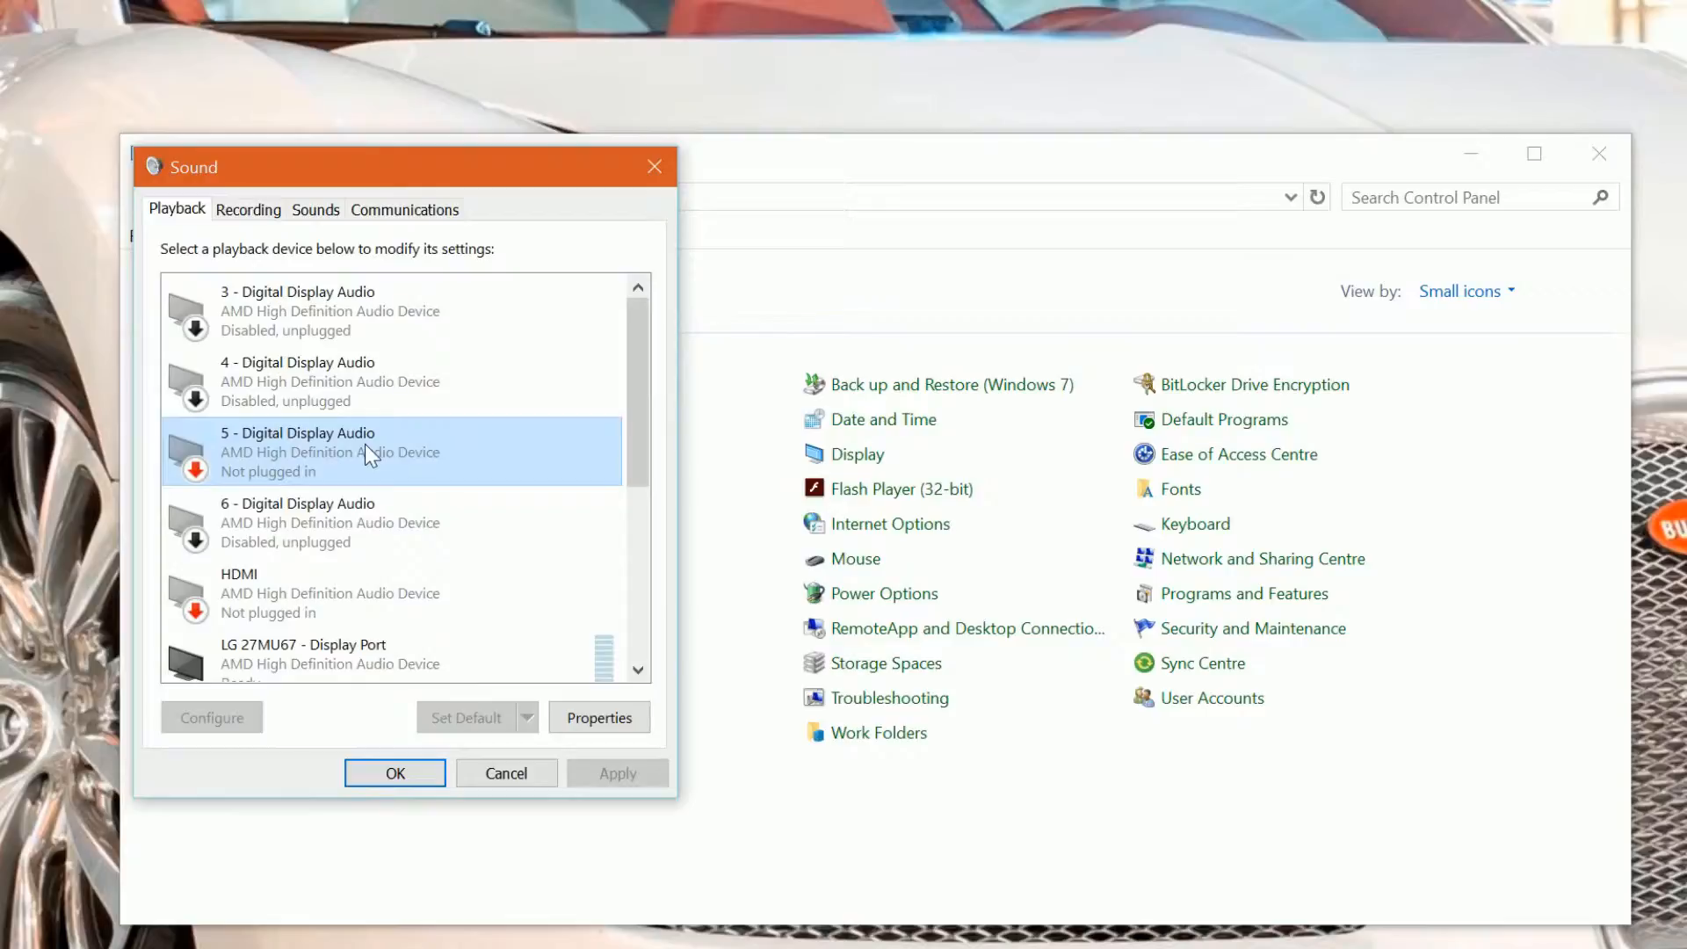
pyautogui.rightClick(277, 449)
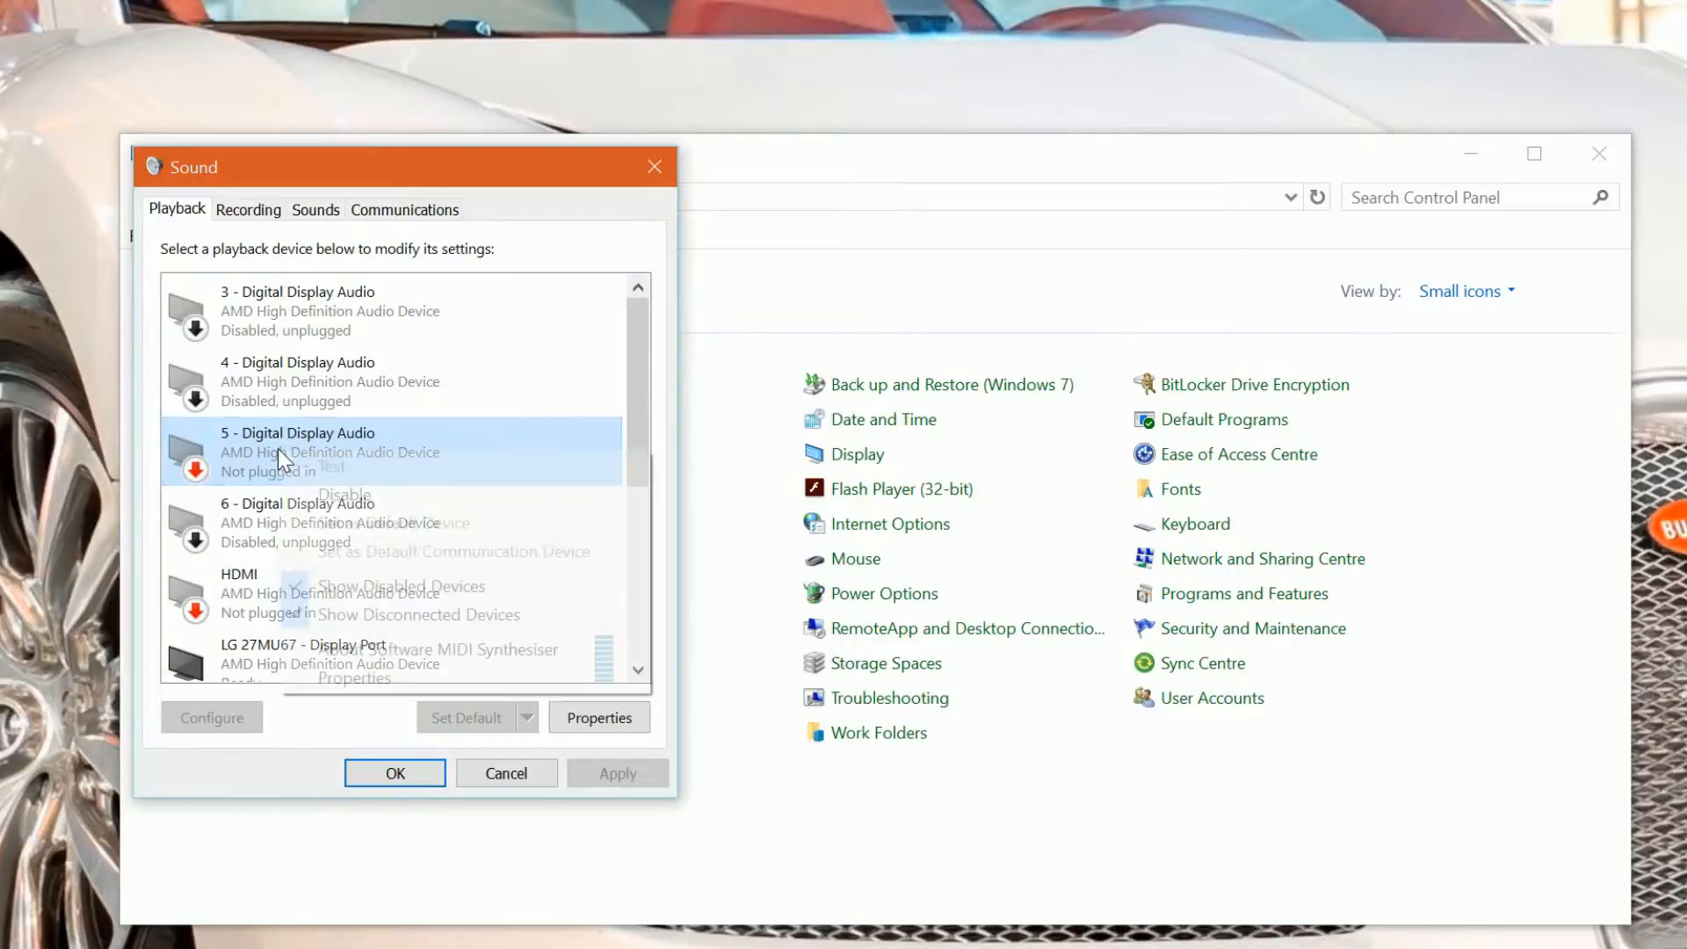
pyautogui.click(256, 439)
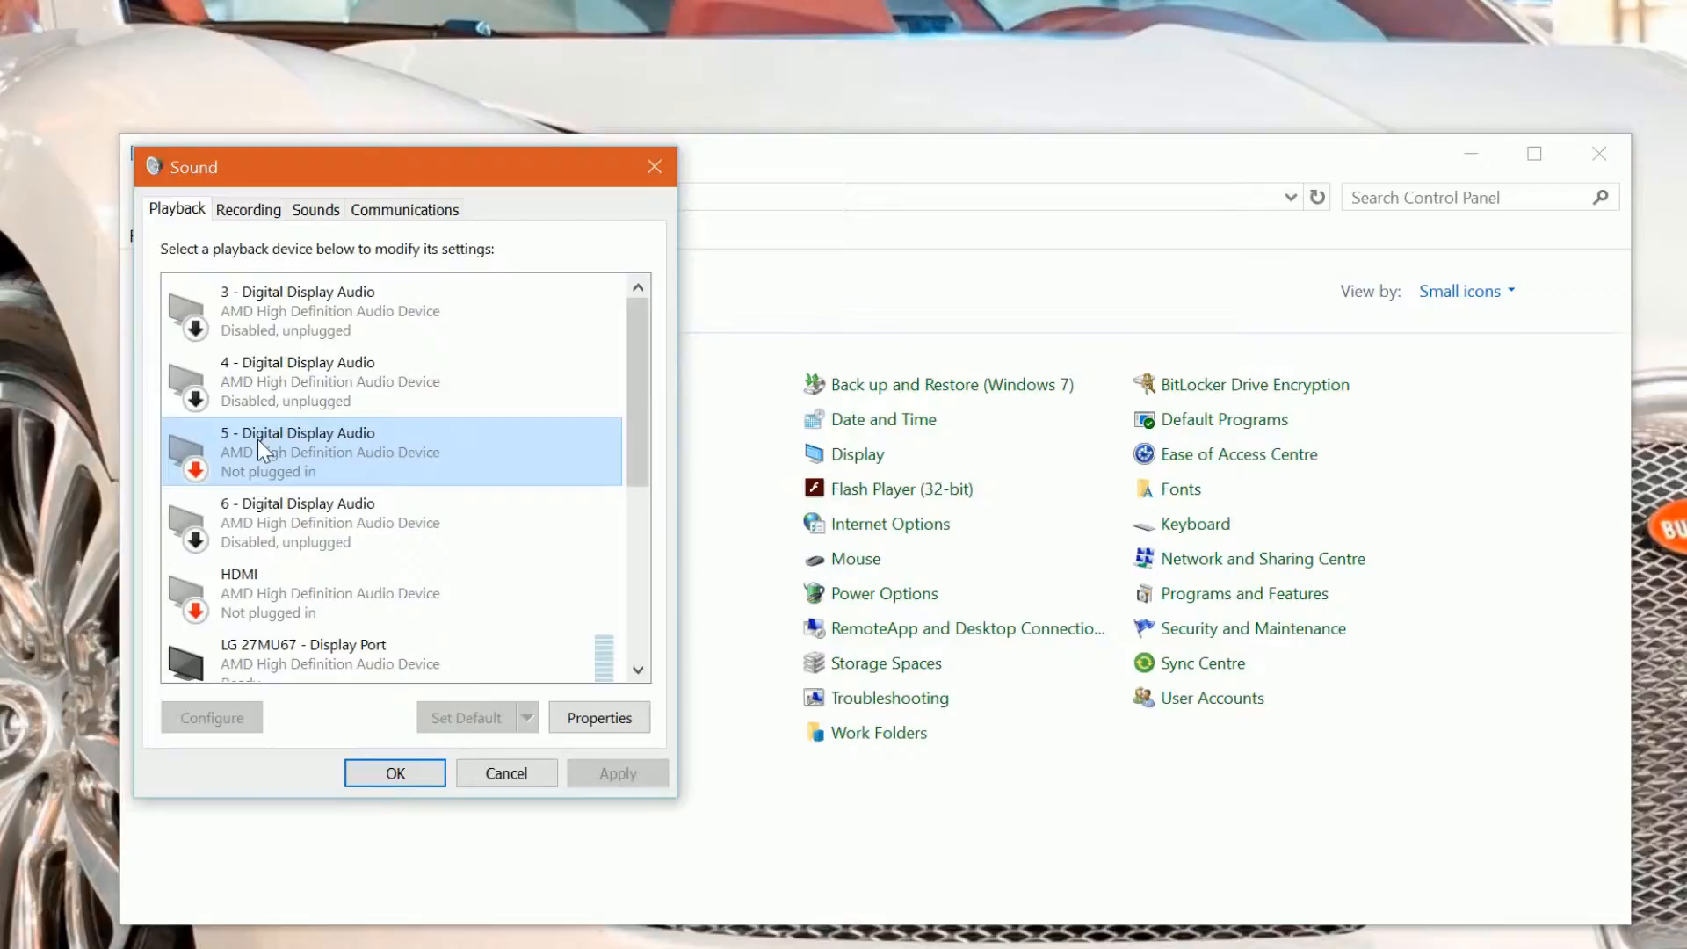
pyautogui.rightClick(309, 452)
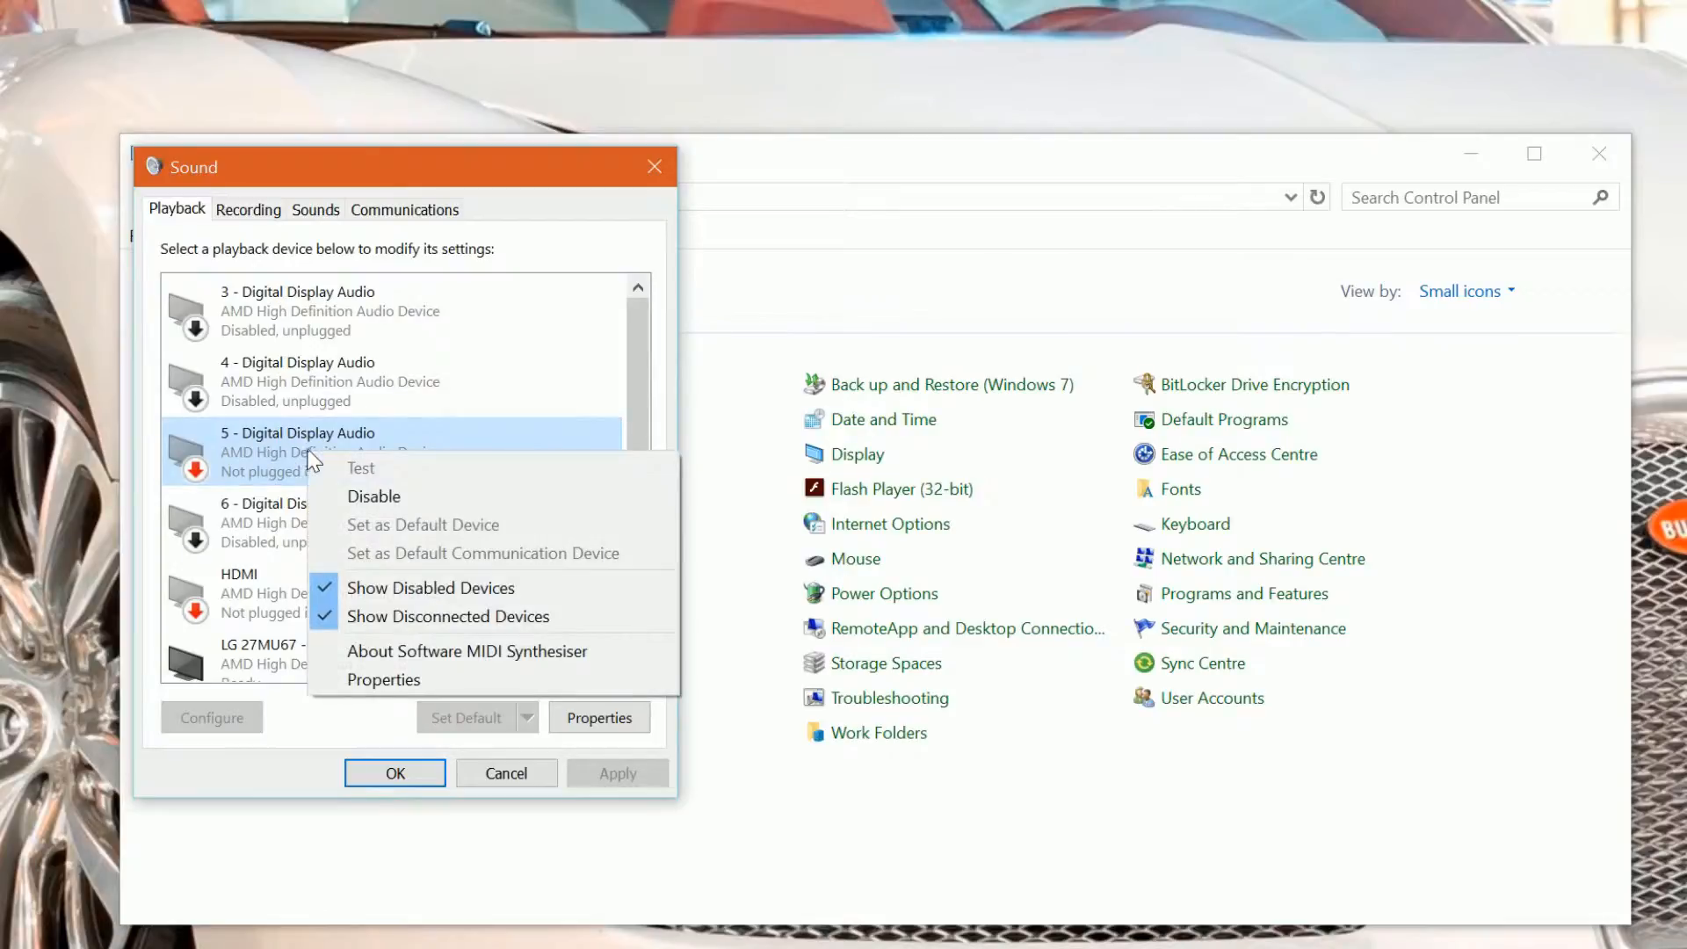
pyautogui.click(251, 445)
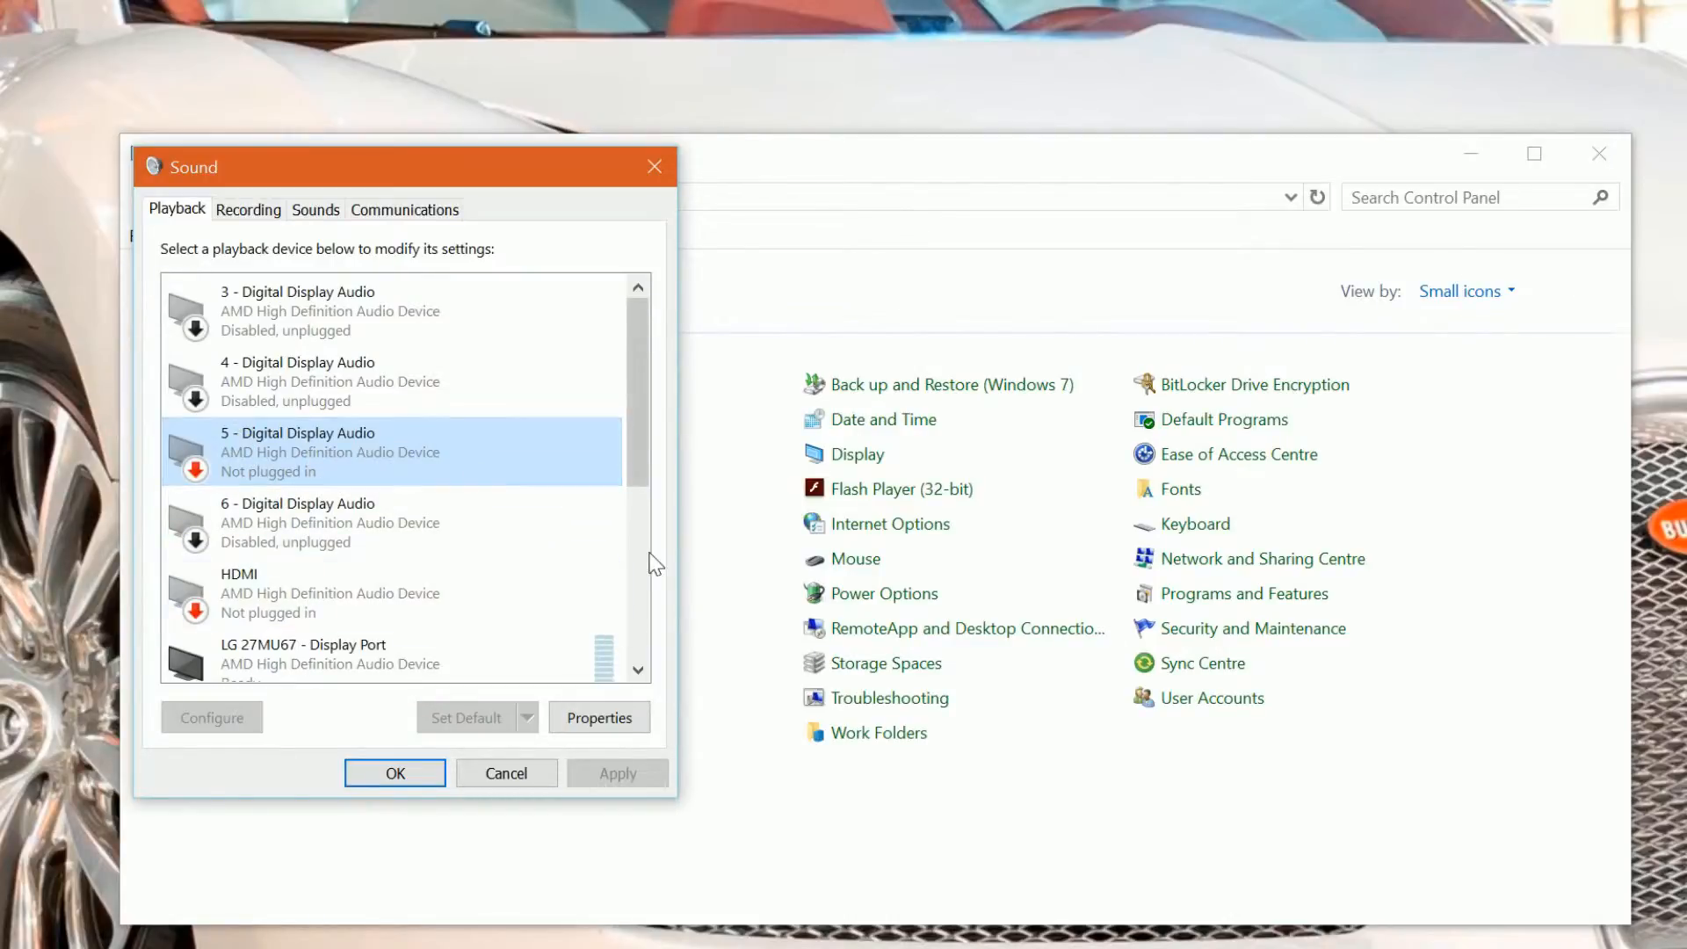
pyautogui.moveTo(638, 454); pyautogui.dragTo(653, 314)
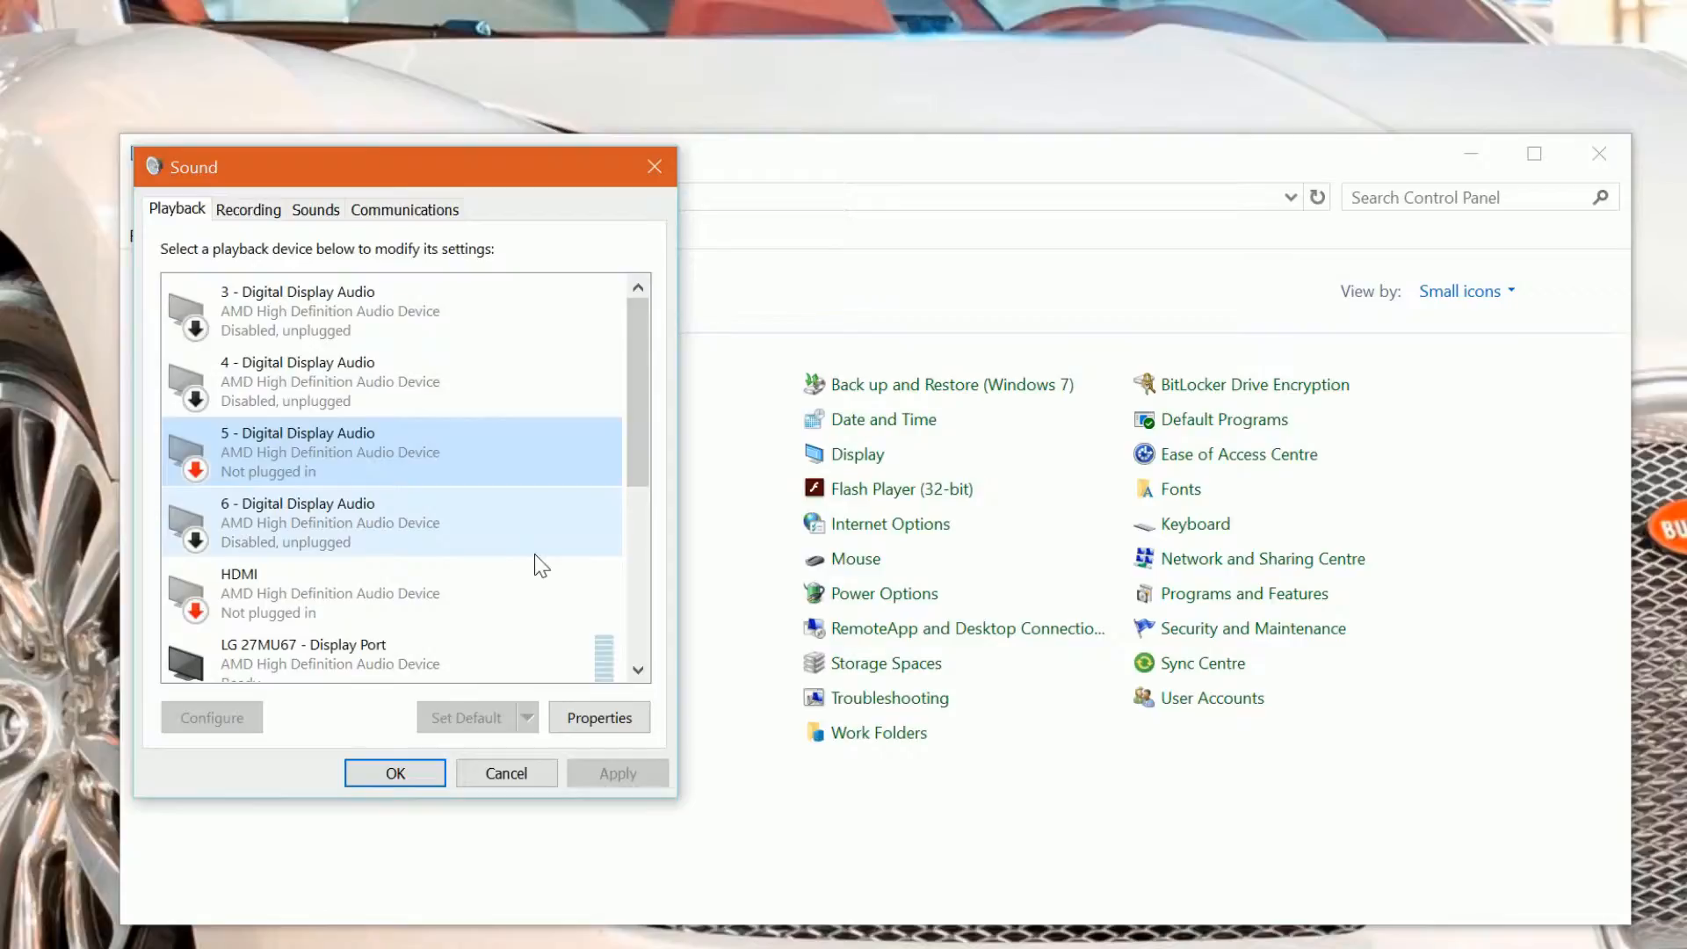
pyautogui.click(397, 775)
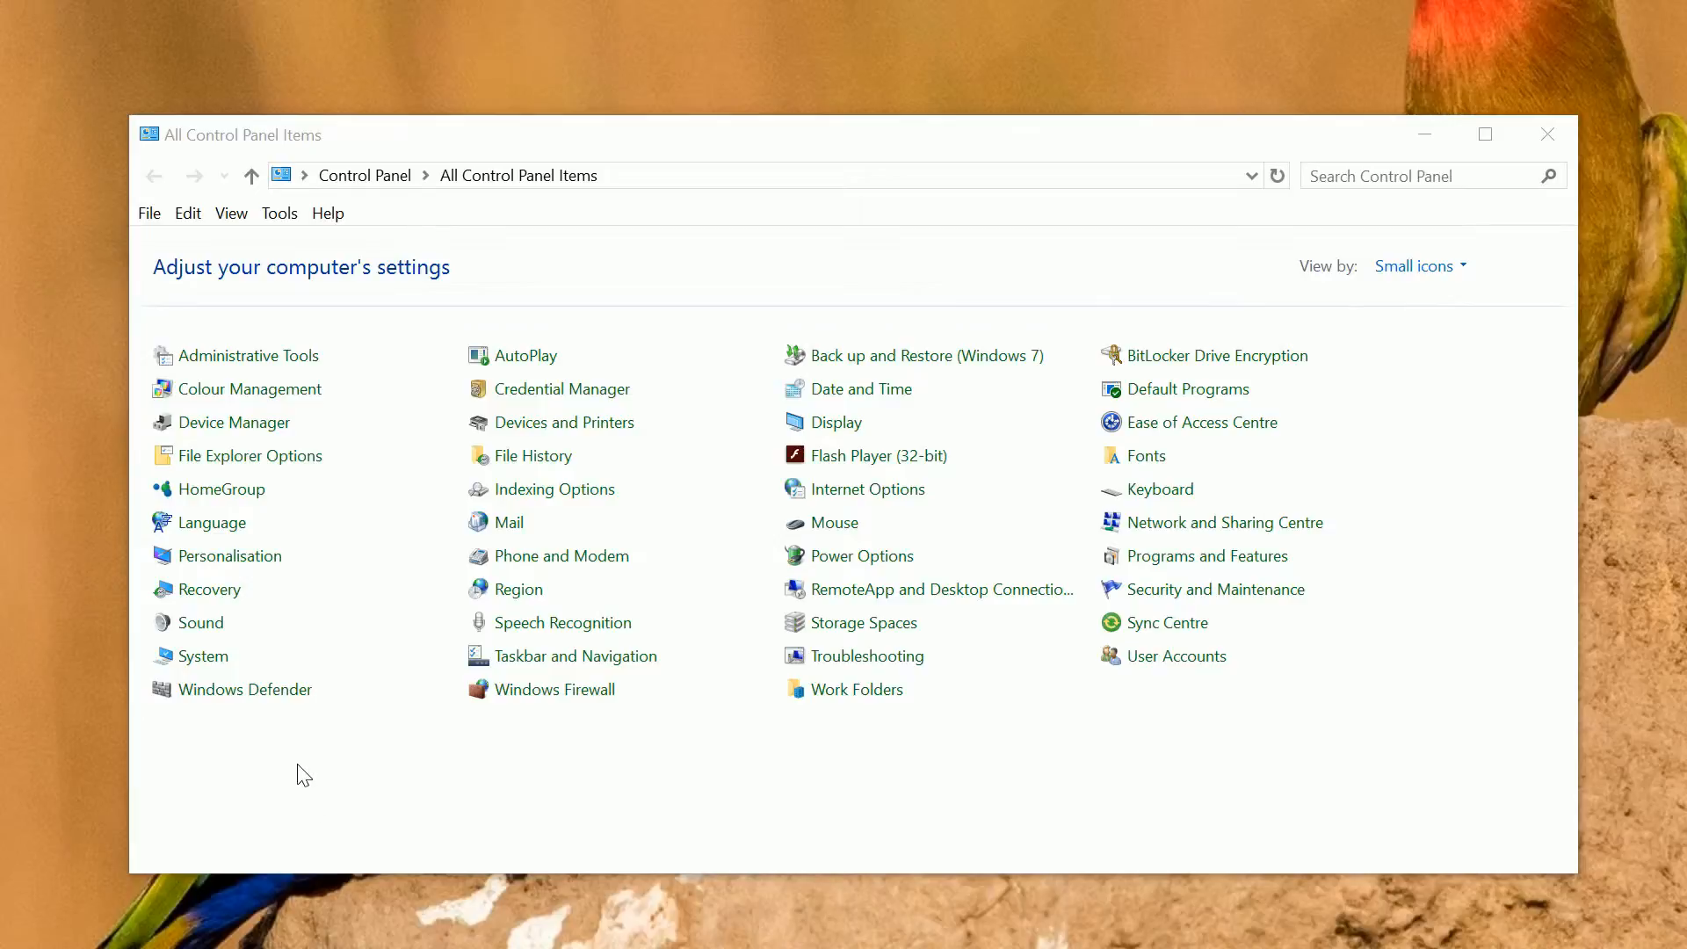
# Step: Reopen the sound settings and look through the recording devices, including the HP Premium Digital Headset and Sony HiDef microphones
pyautogui.click(217, 634)
pyautogui.moveTo(237, 0); pyautogui.dragTo(821, 173)
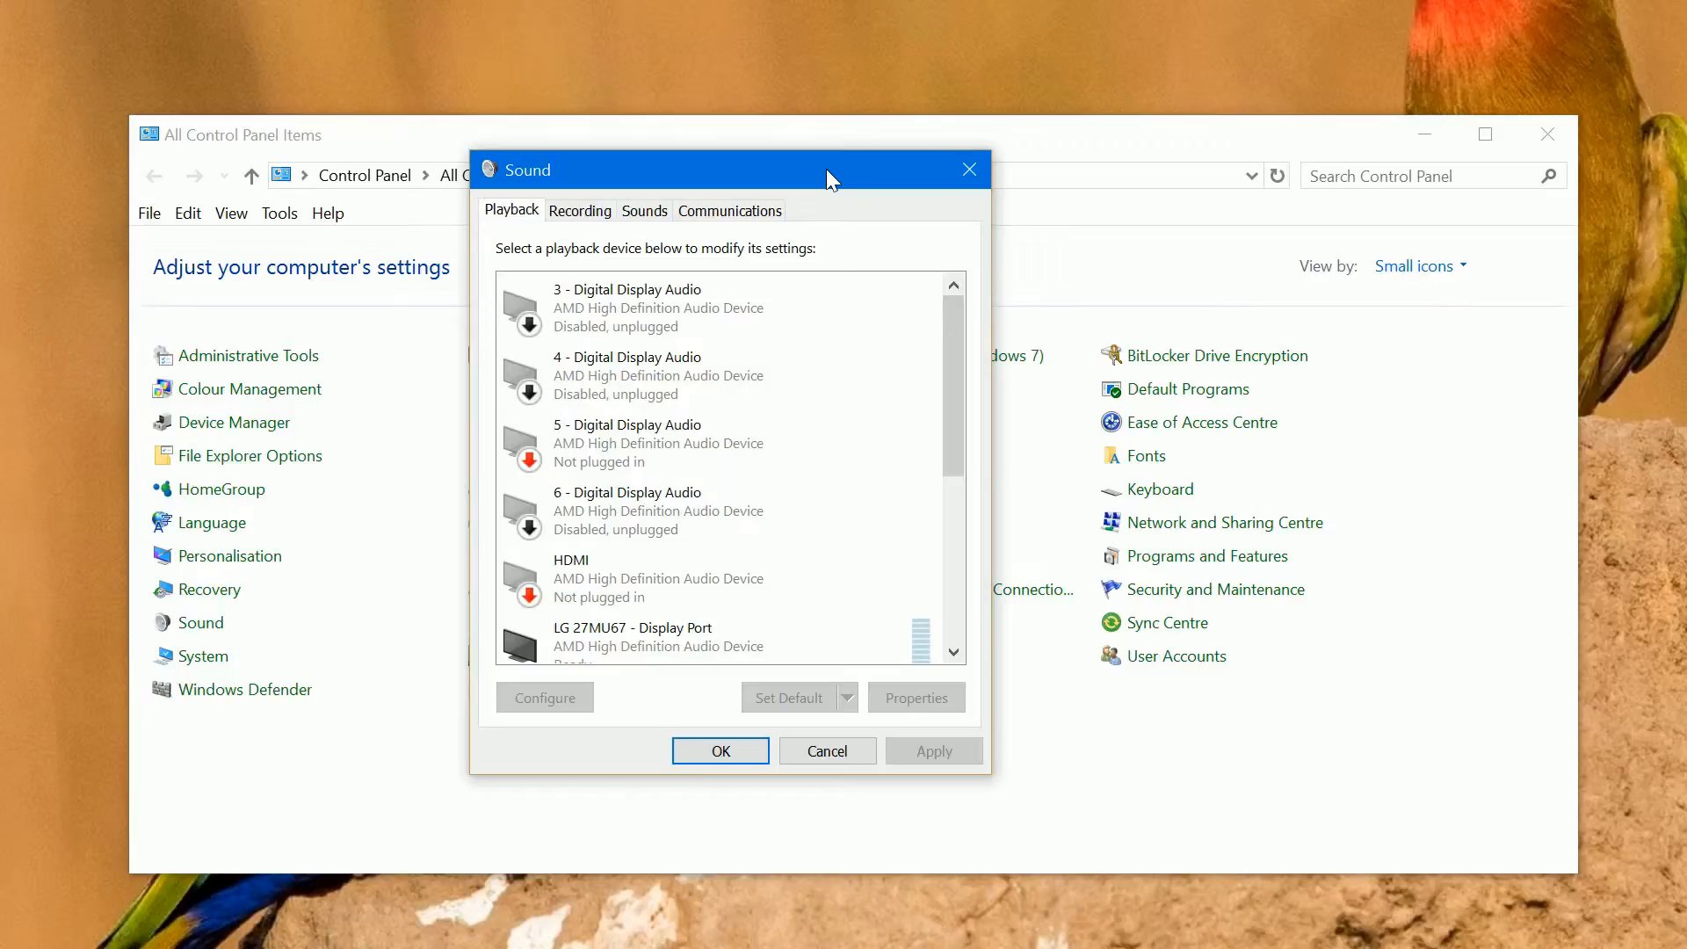
pyautogui.click(580, 212)
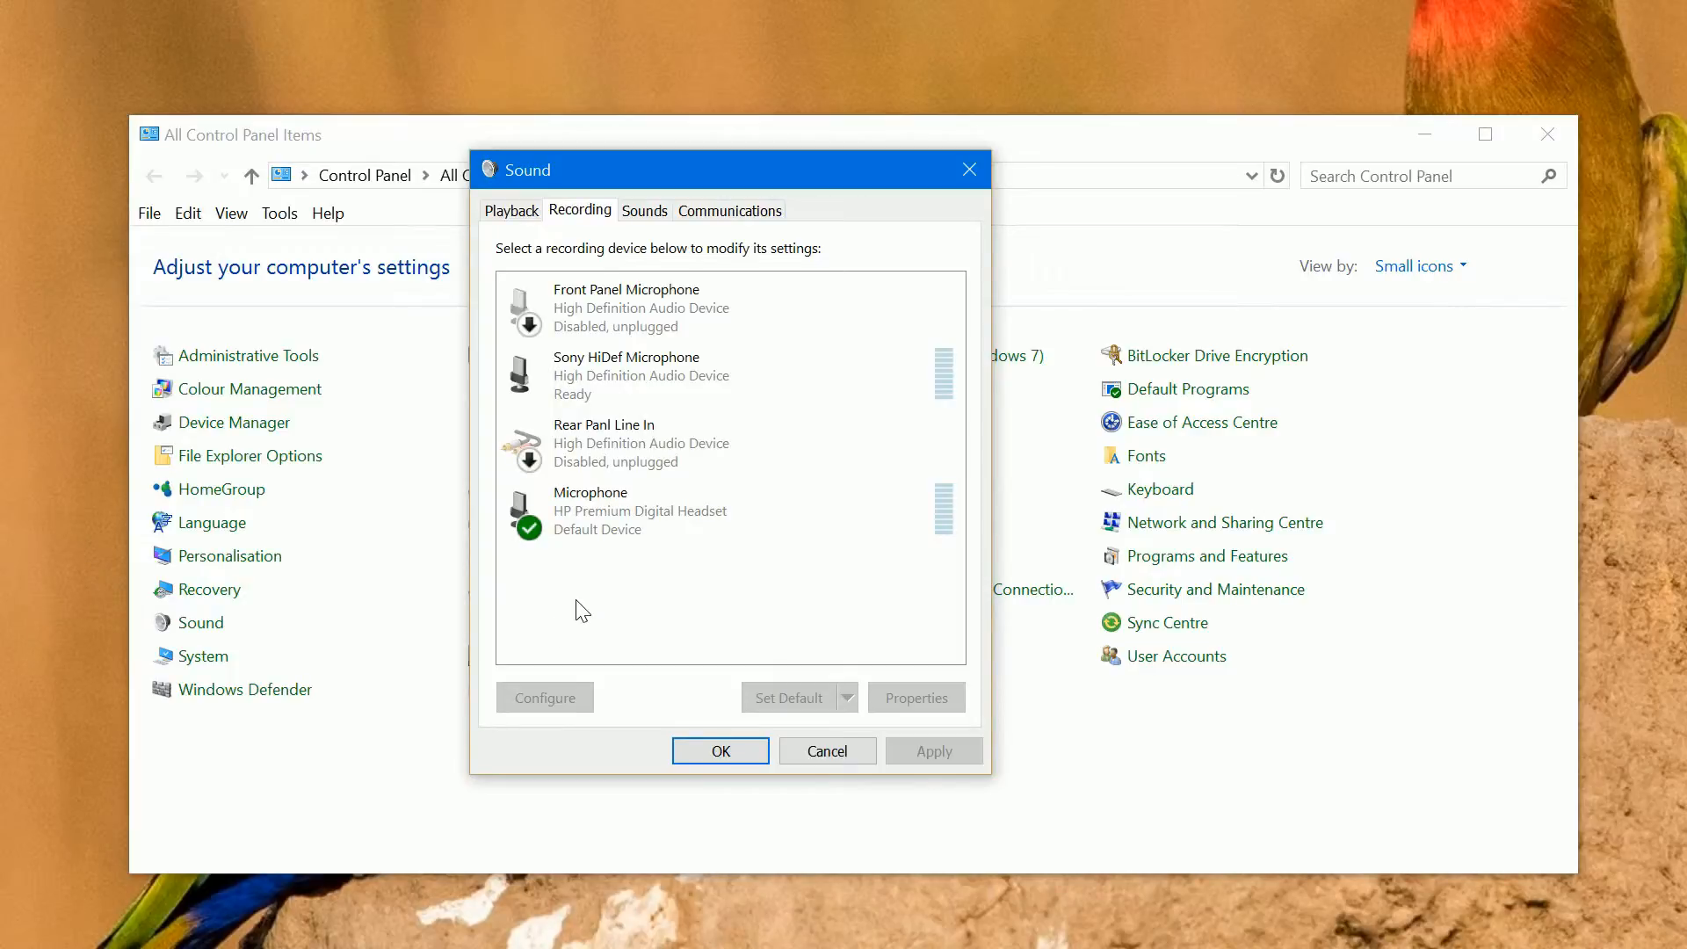
pyautogui.click(612, 522)
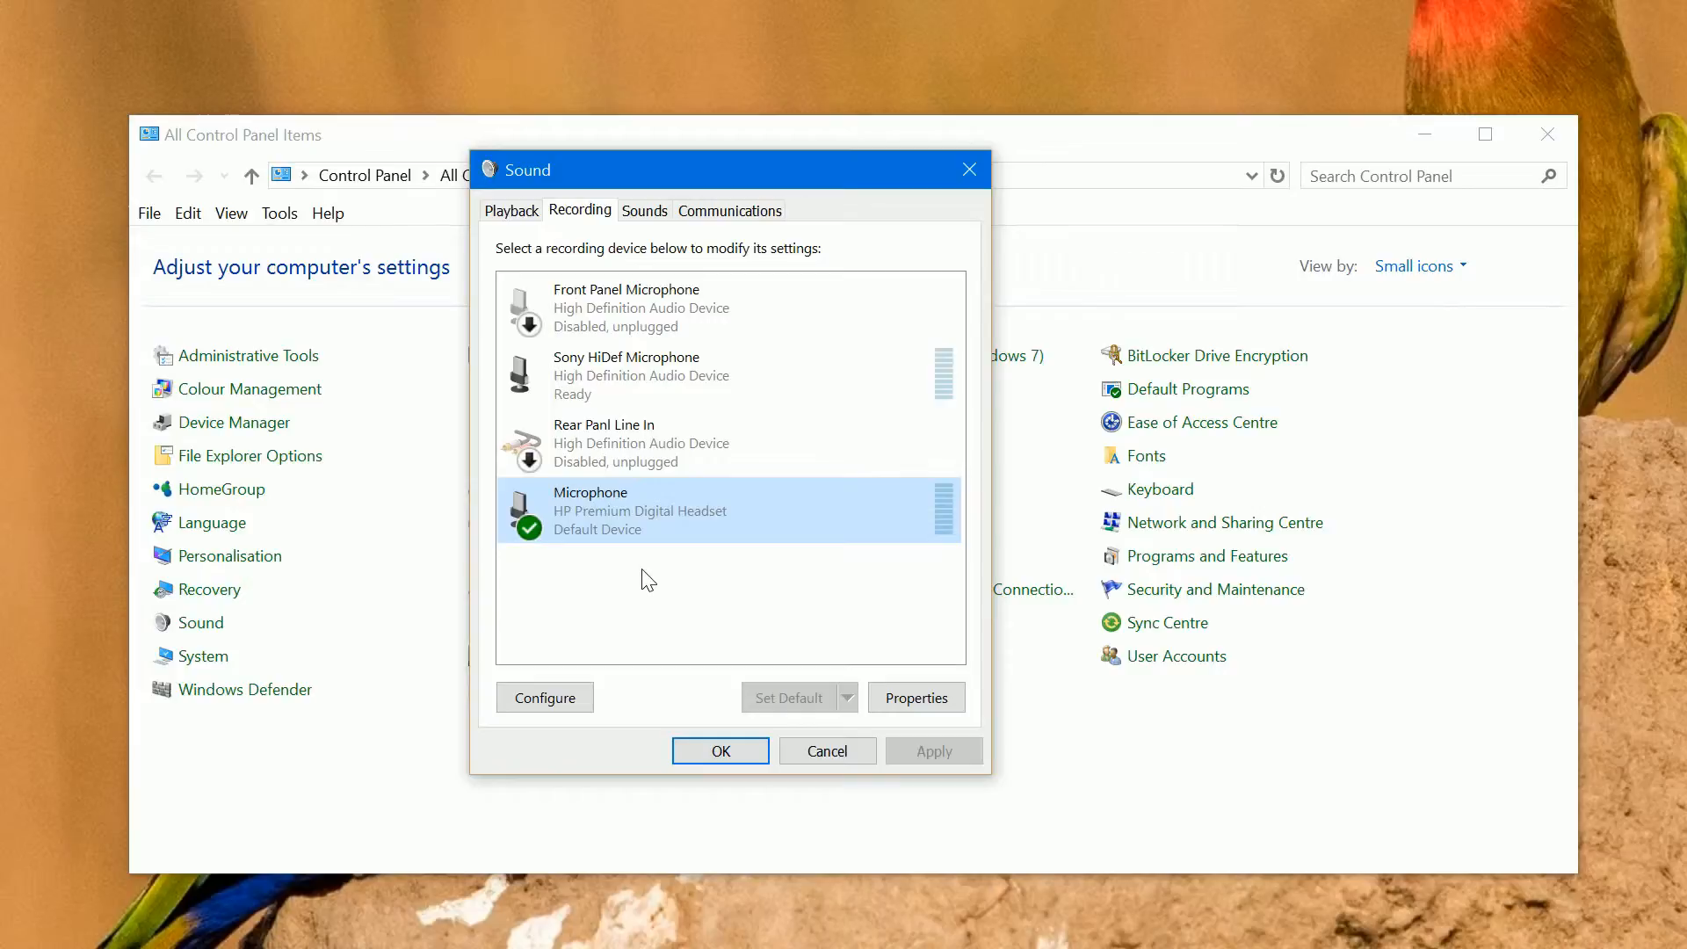
pyautogui.click(624, 368)
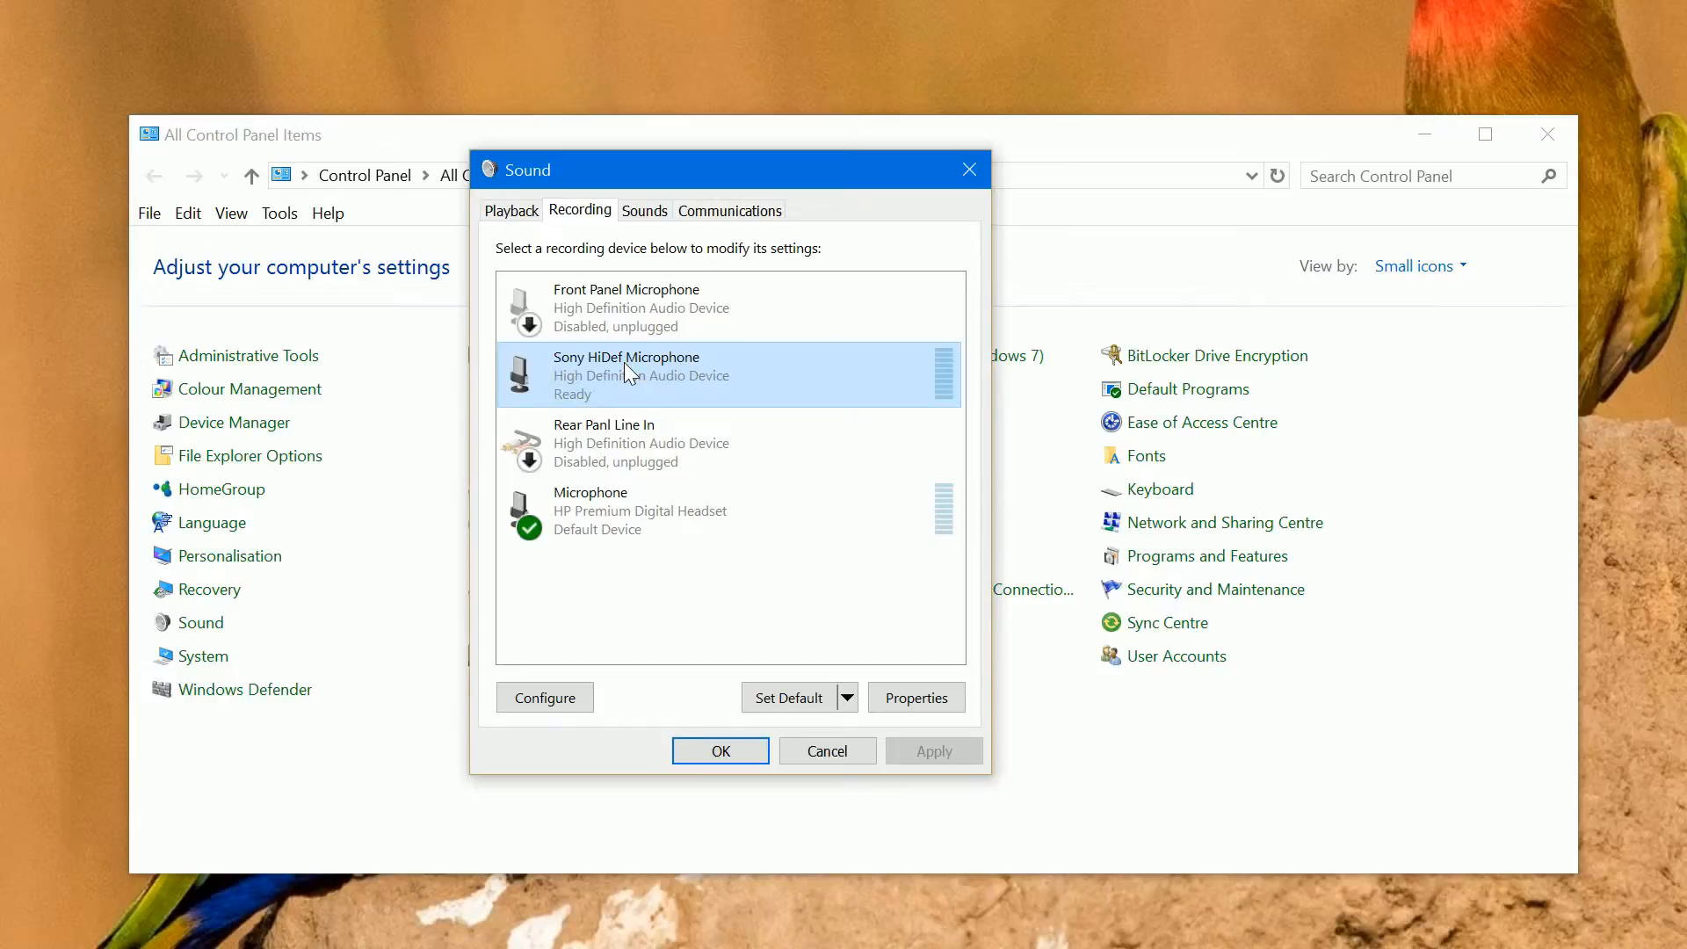
# Step: Review the custom, listen, levels and default format options in the HP Premium Digital Headset microphone's properties
pyautogui.click(603, 518)
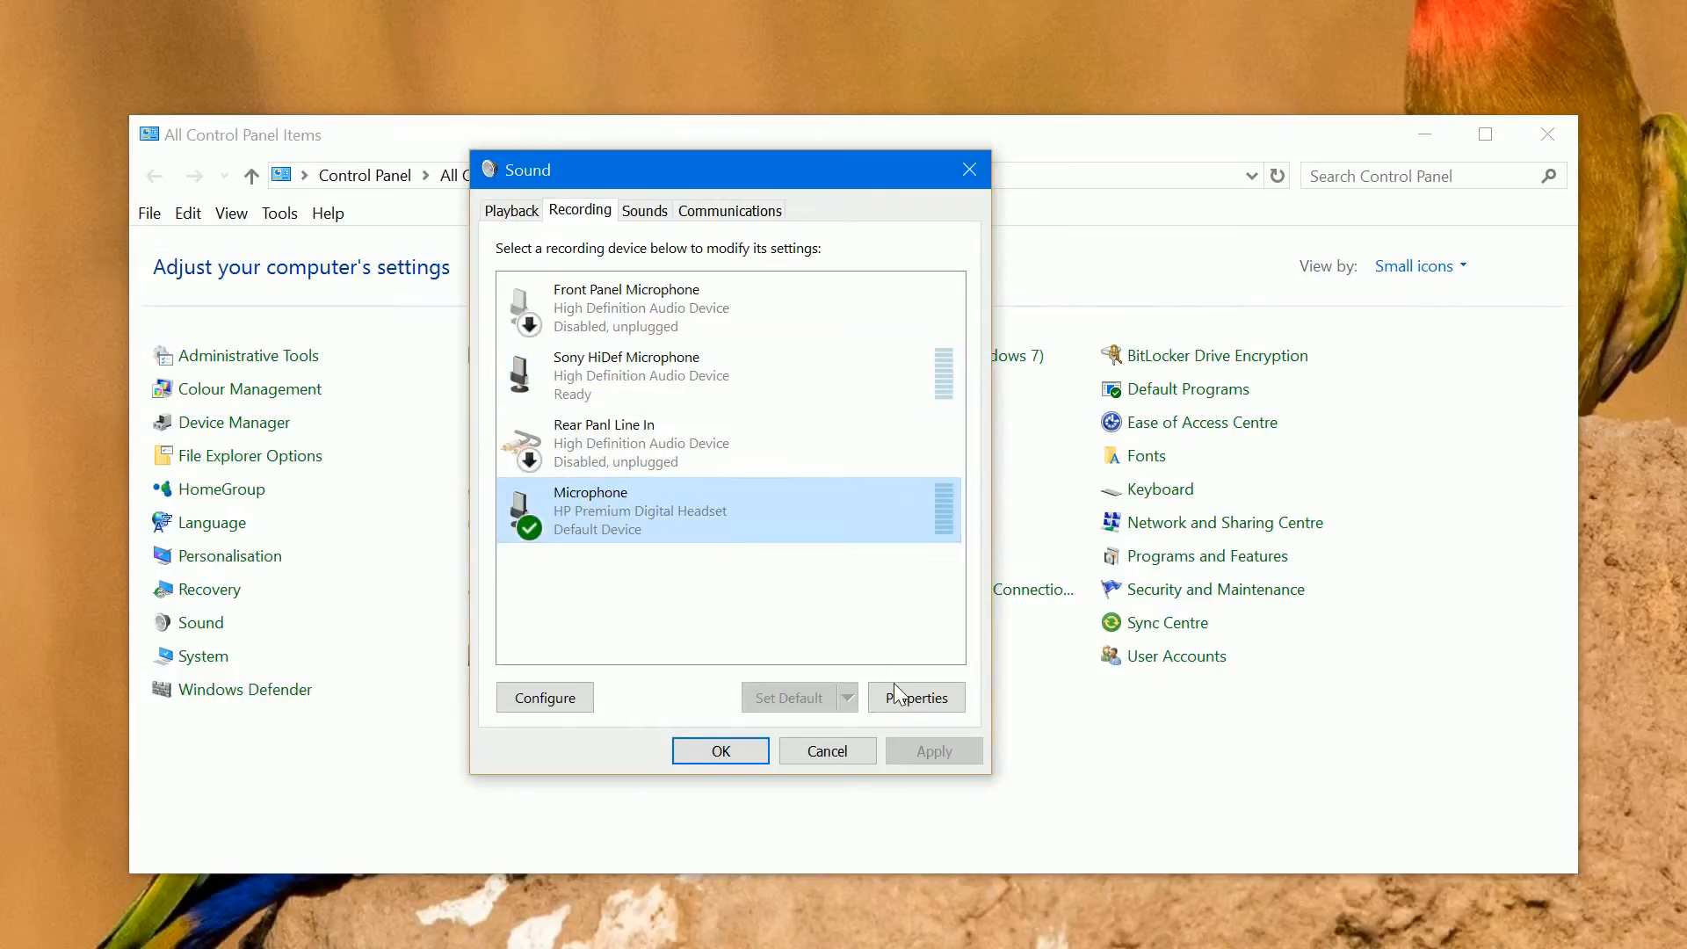
pyautogui.click(909, 698)
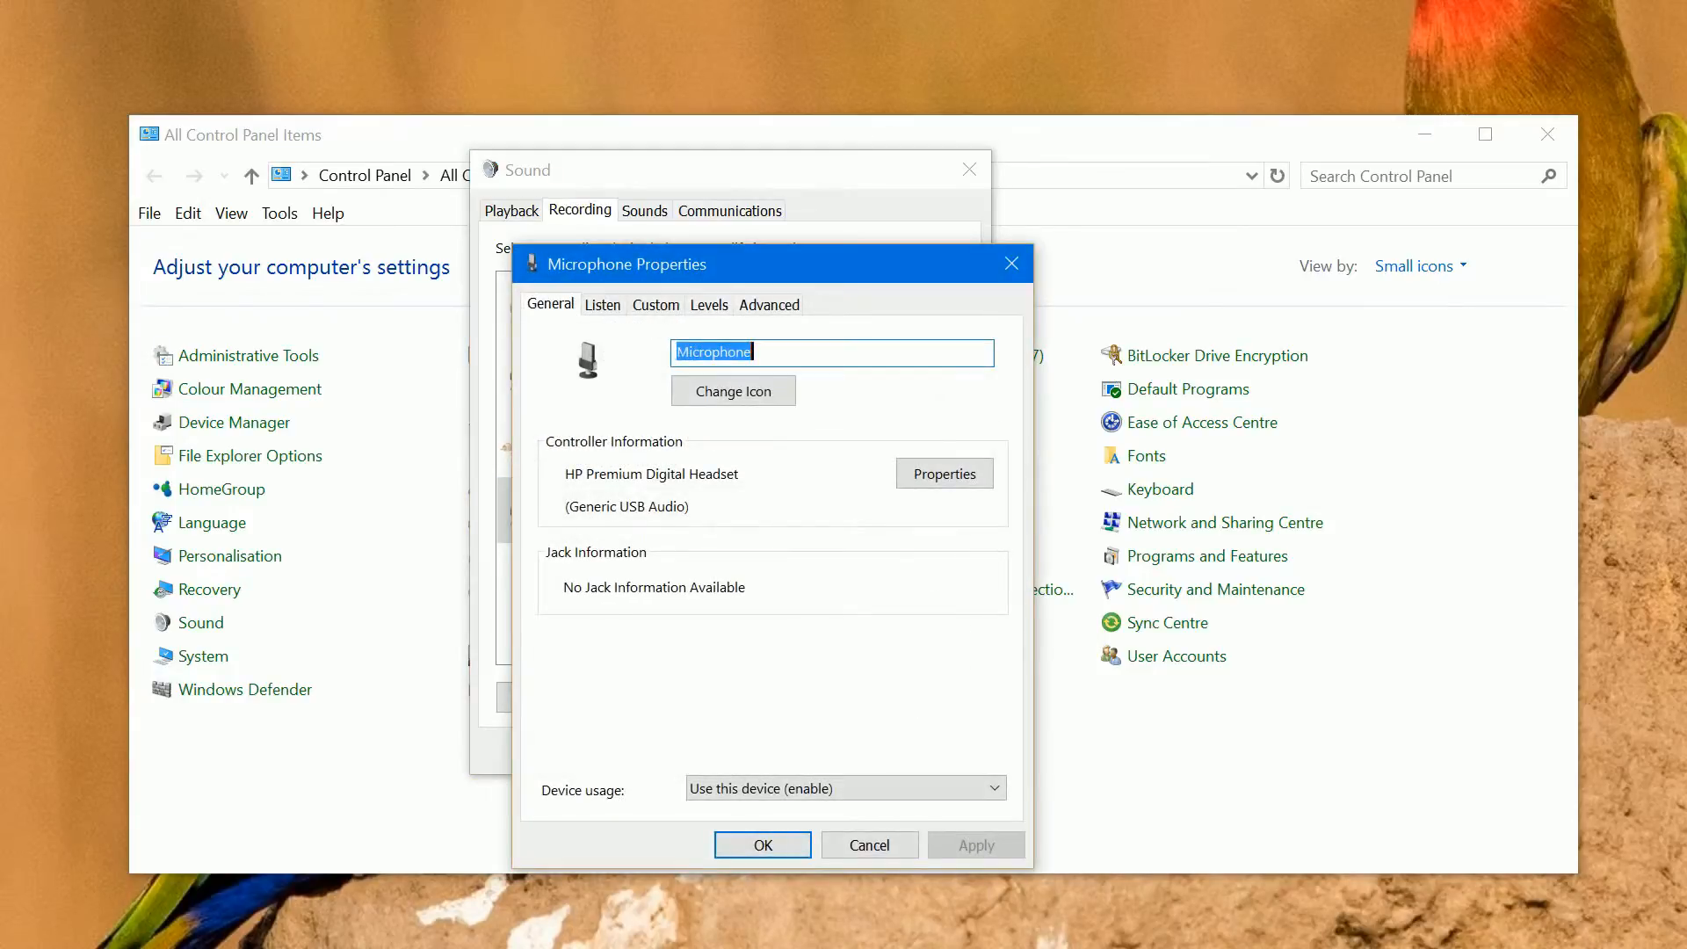
pyautogui.moveTo(845, 266); pyautogui.dragTo(1190, 186)
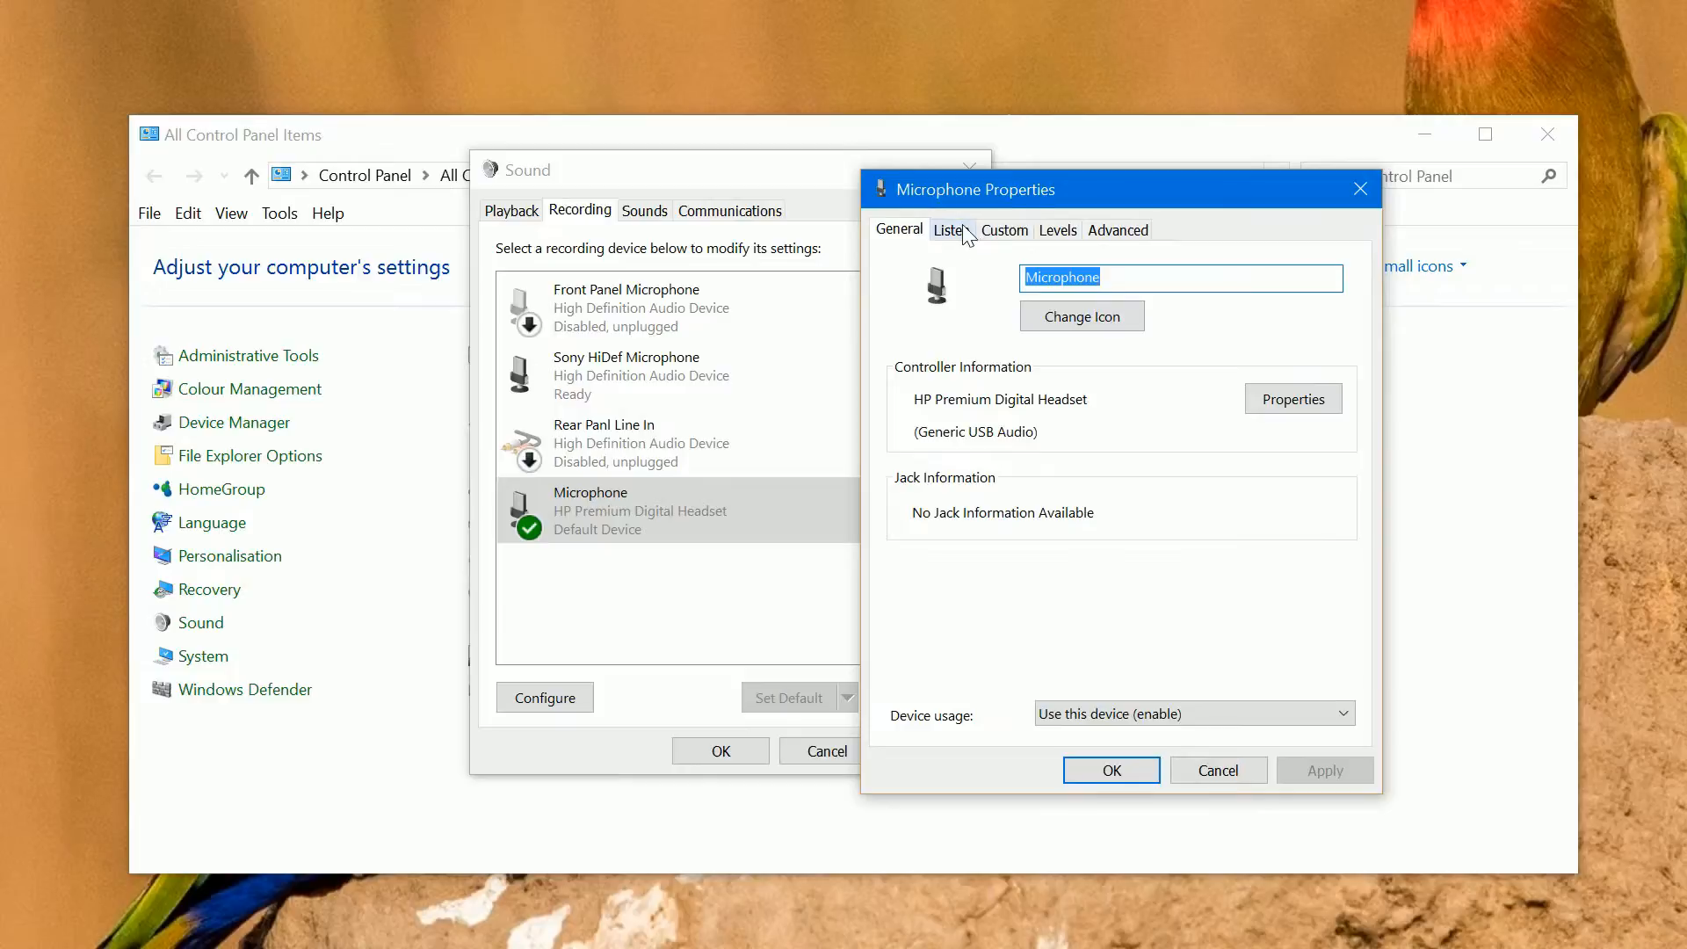
pyautogui.click(1007, 232)
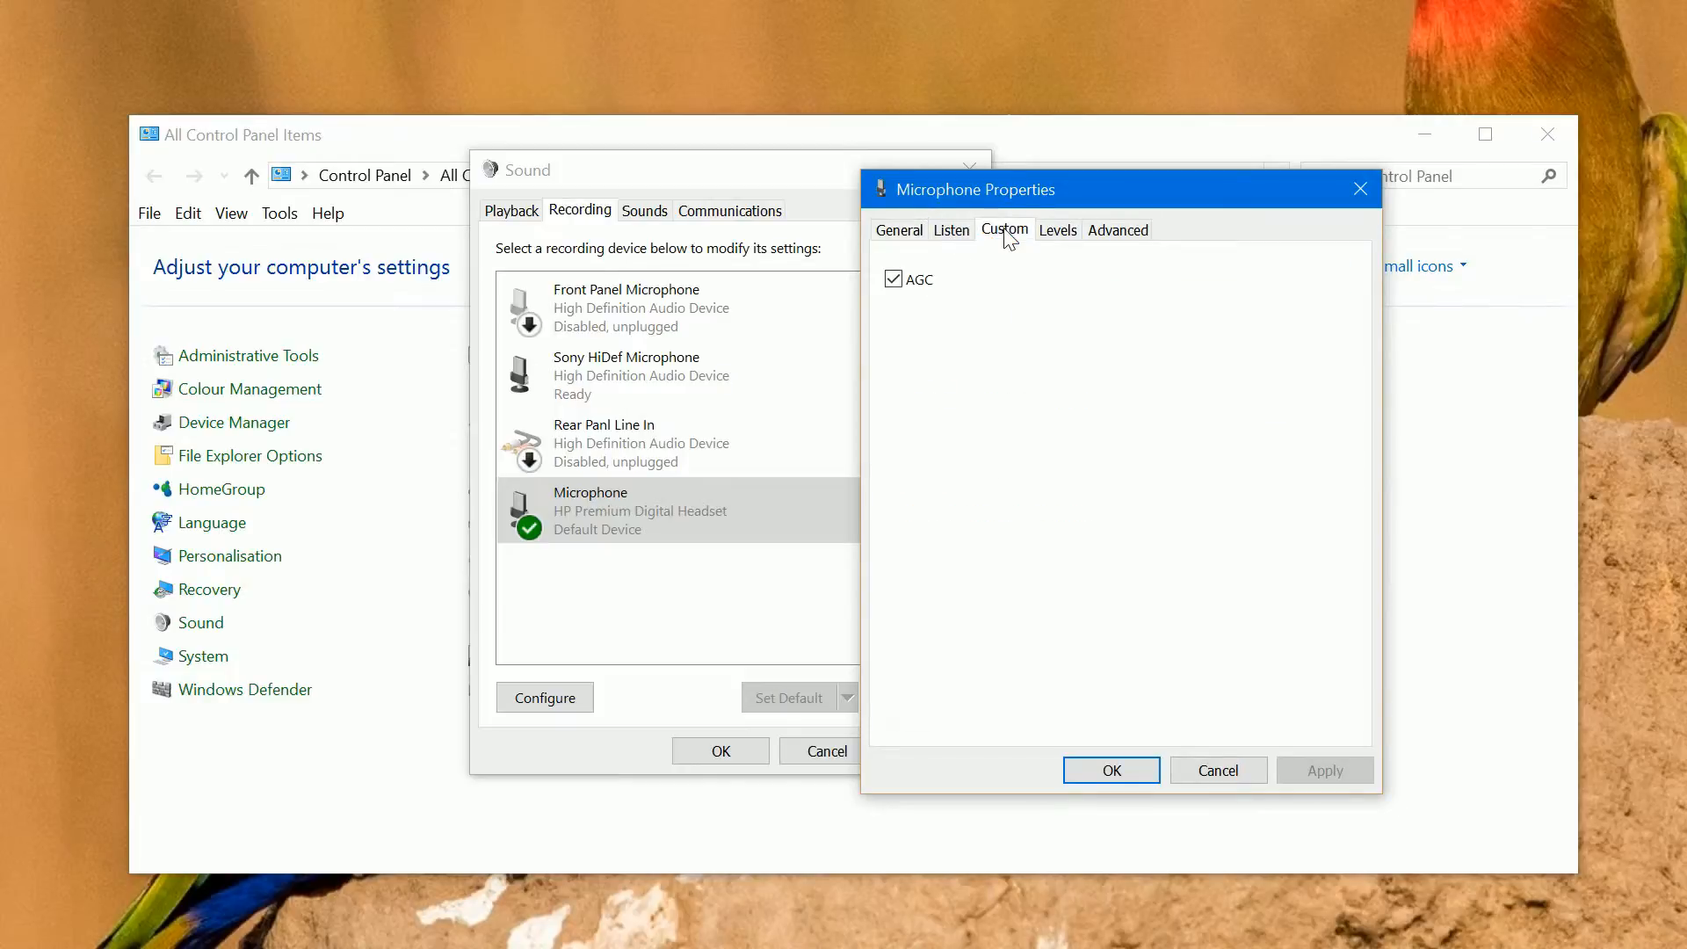
pyautogui.click(957, 233)
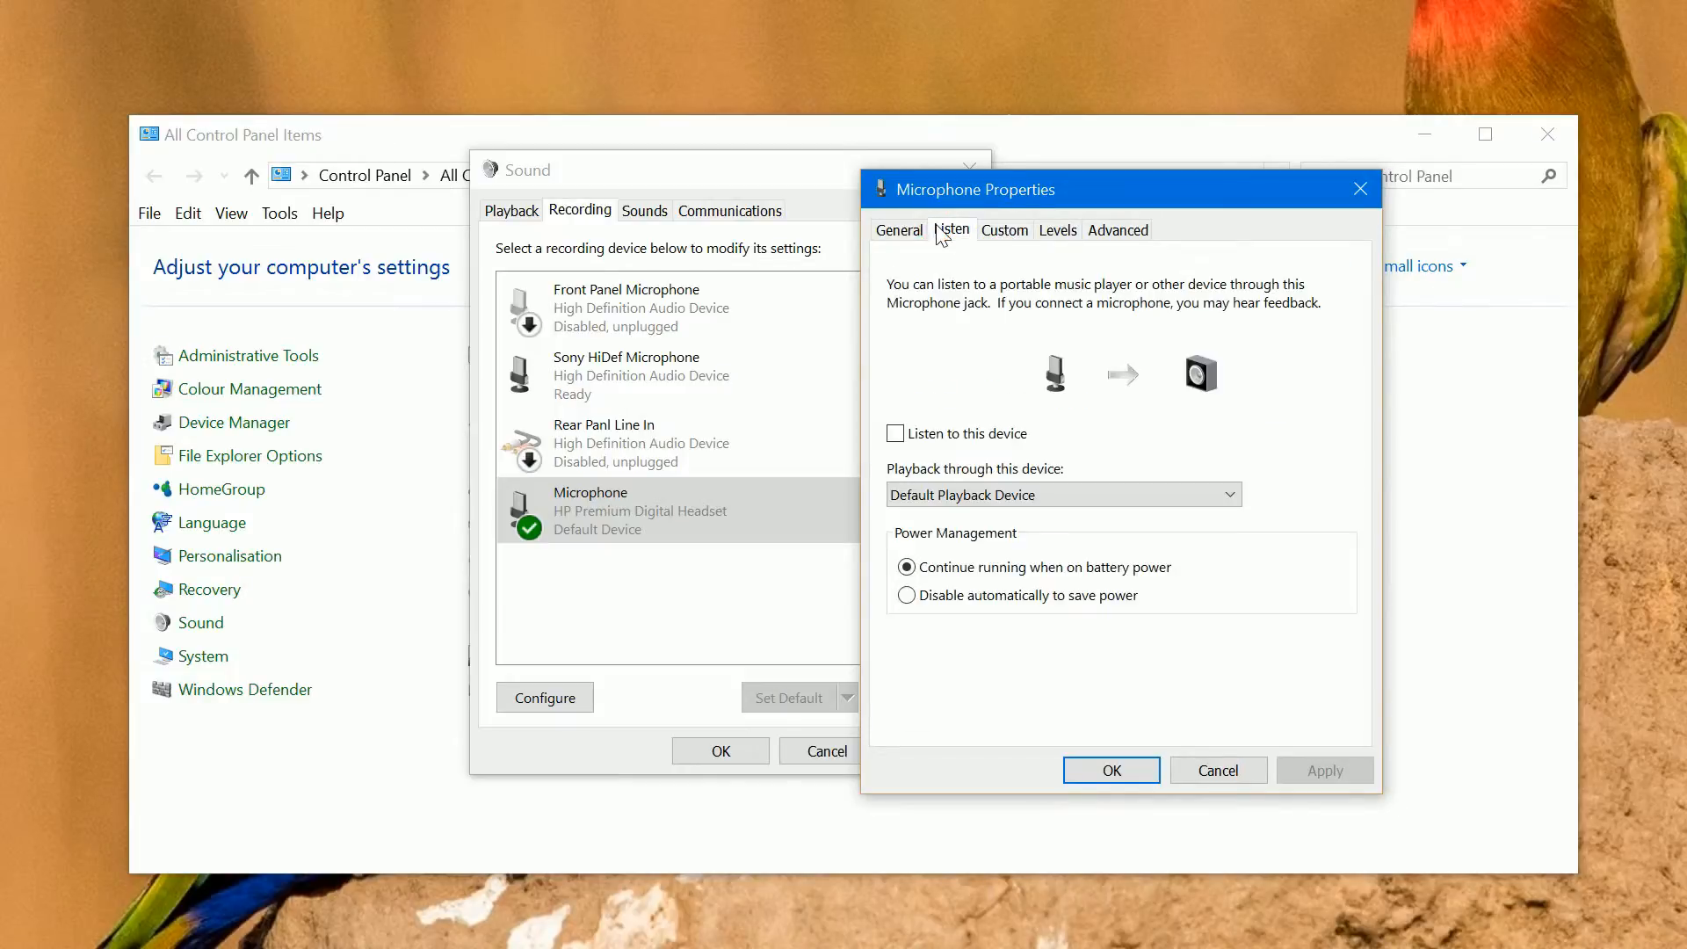
pyautogui.click(1059, 236)
pyautogui.click(1109, 235)
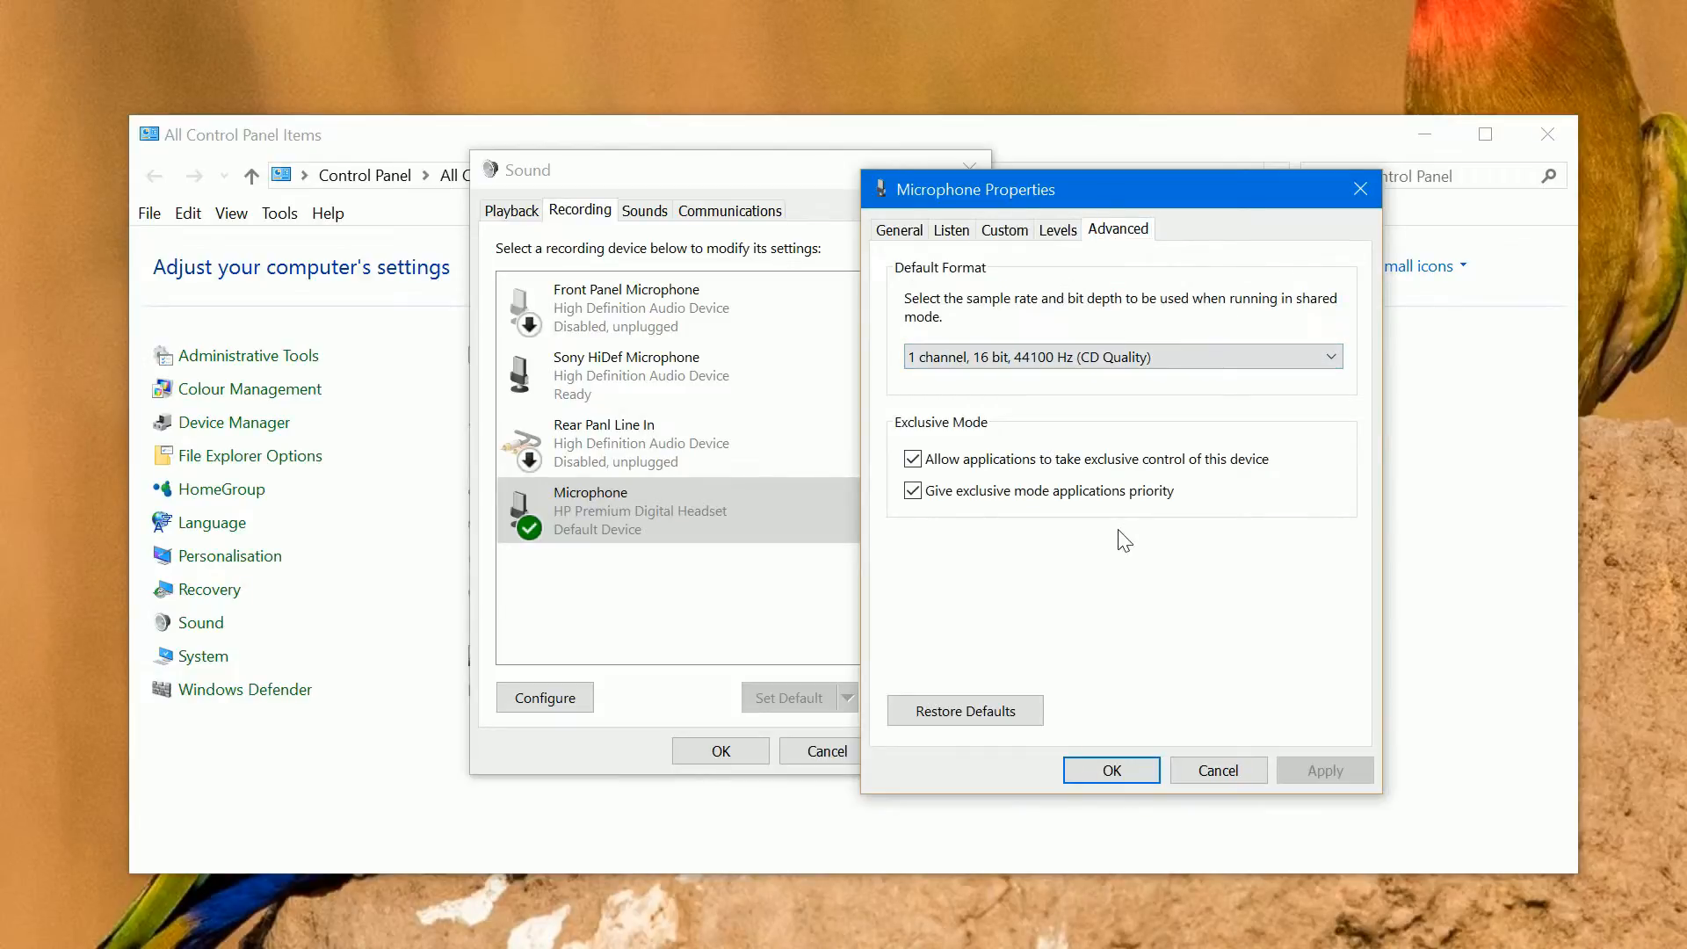
pyautogui.click(1332, 357)
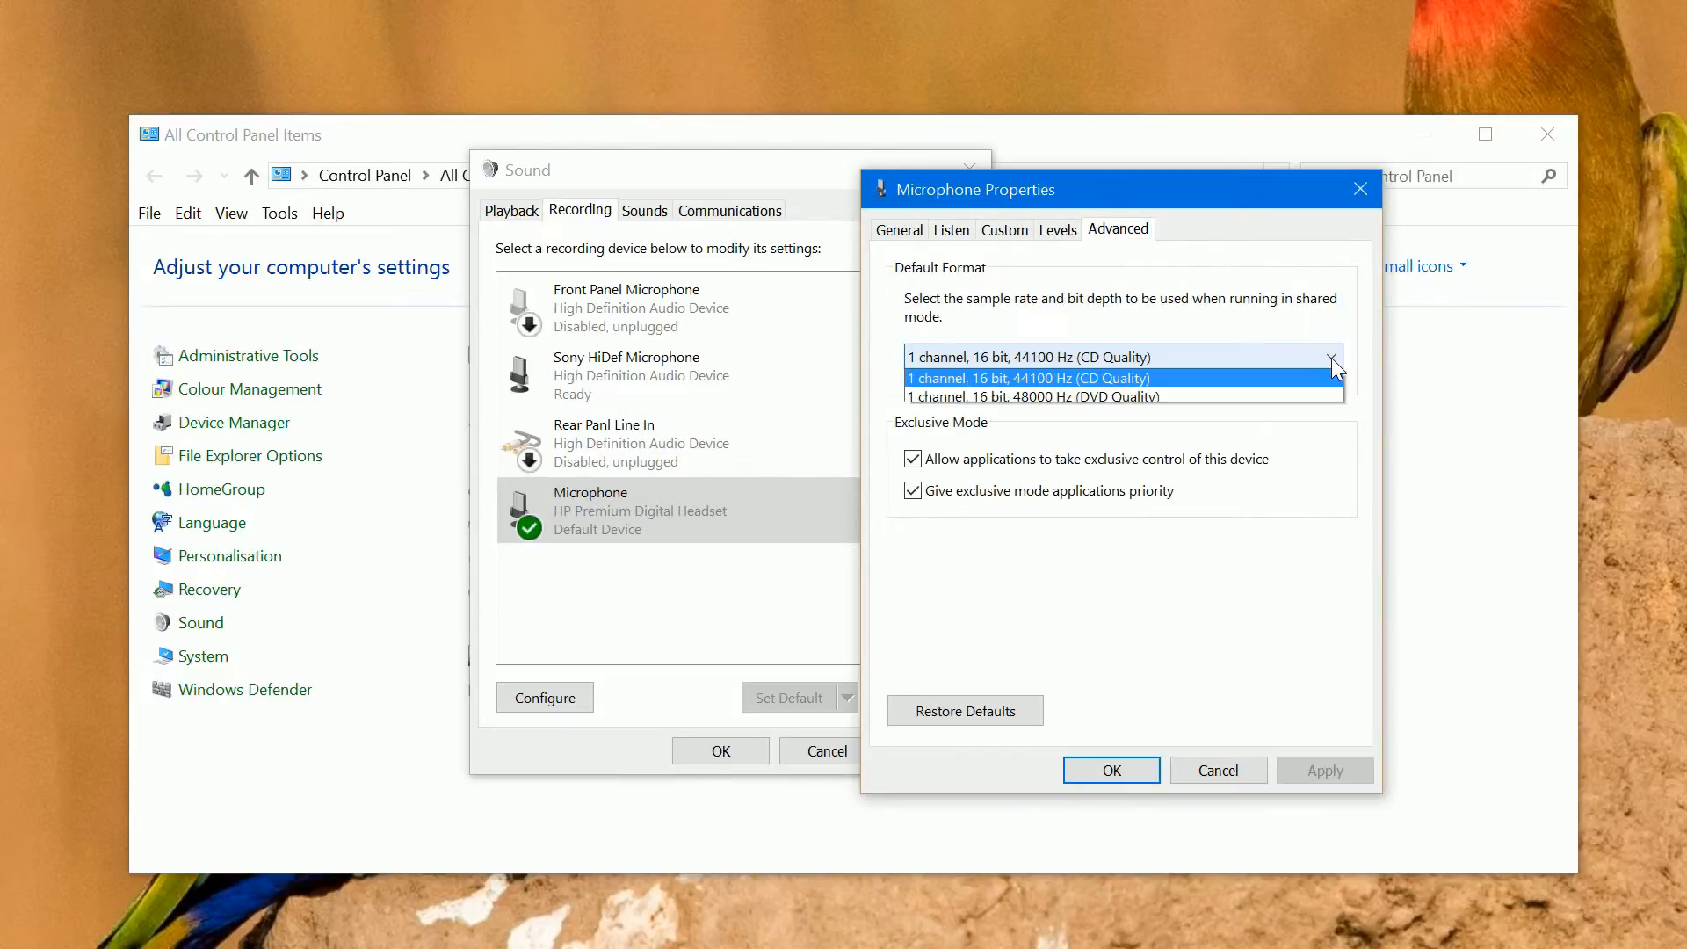
pyautogui.click(1331, 356)
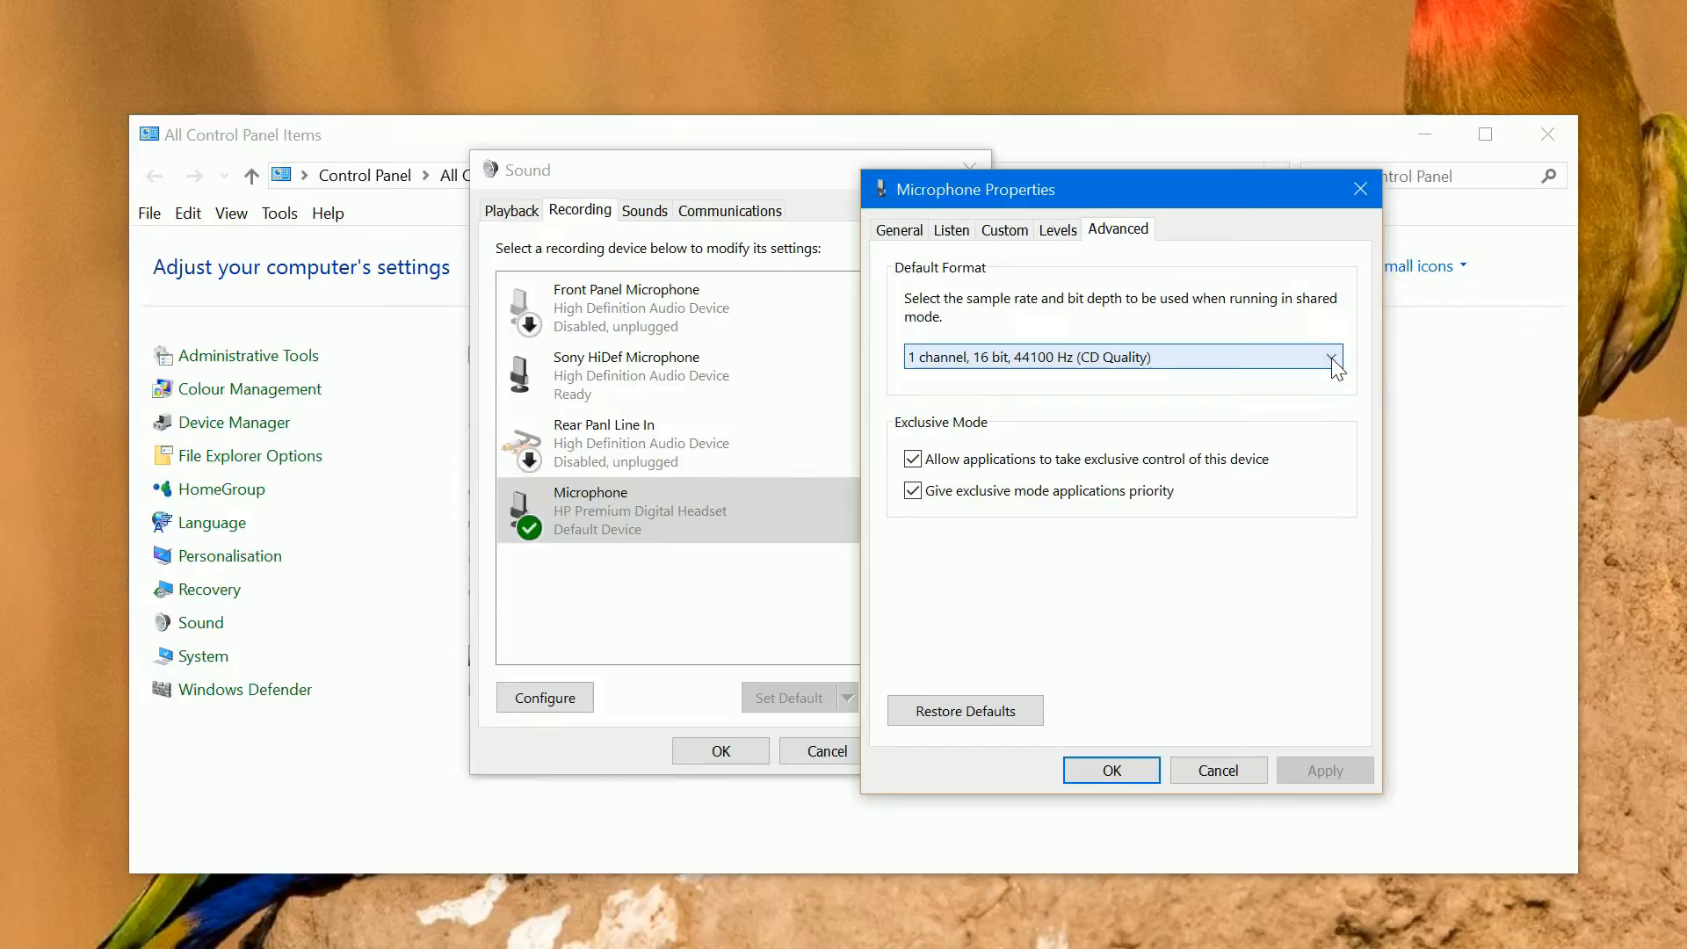
pyautogui.click(1332, 359)
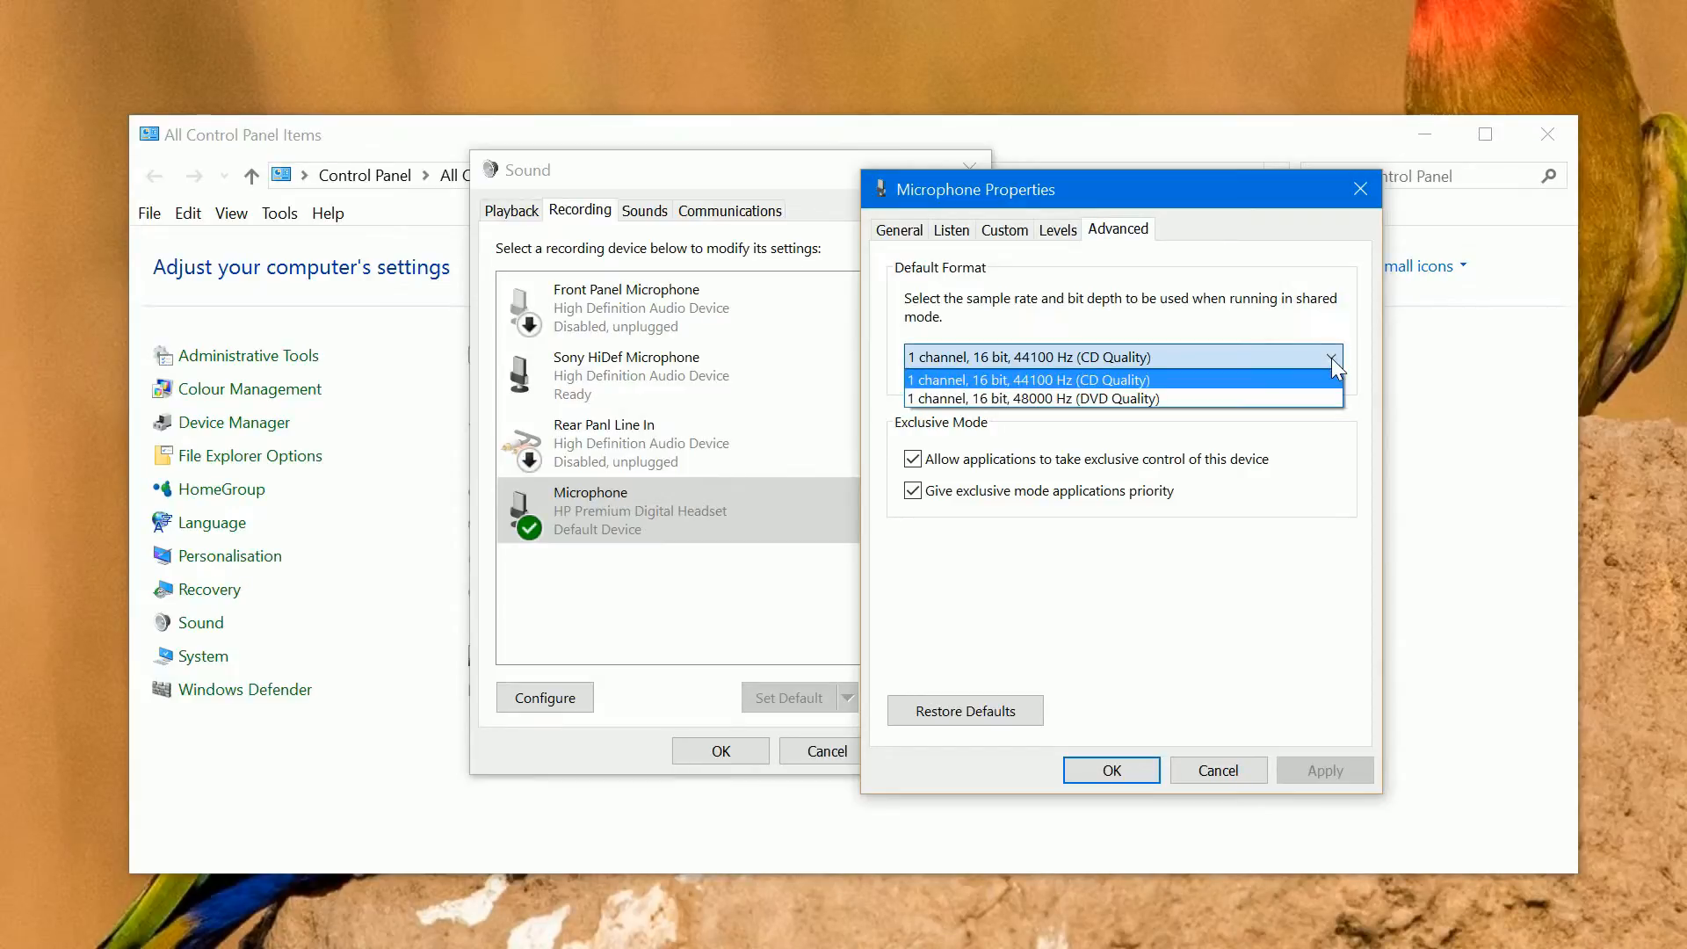
pyautogui.click(1332, 356)
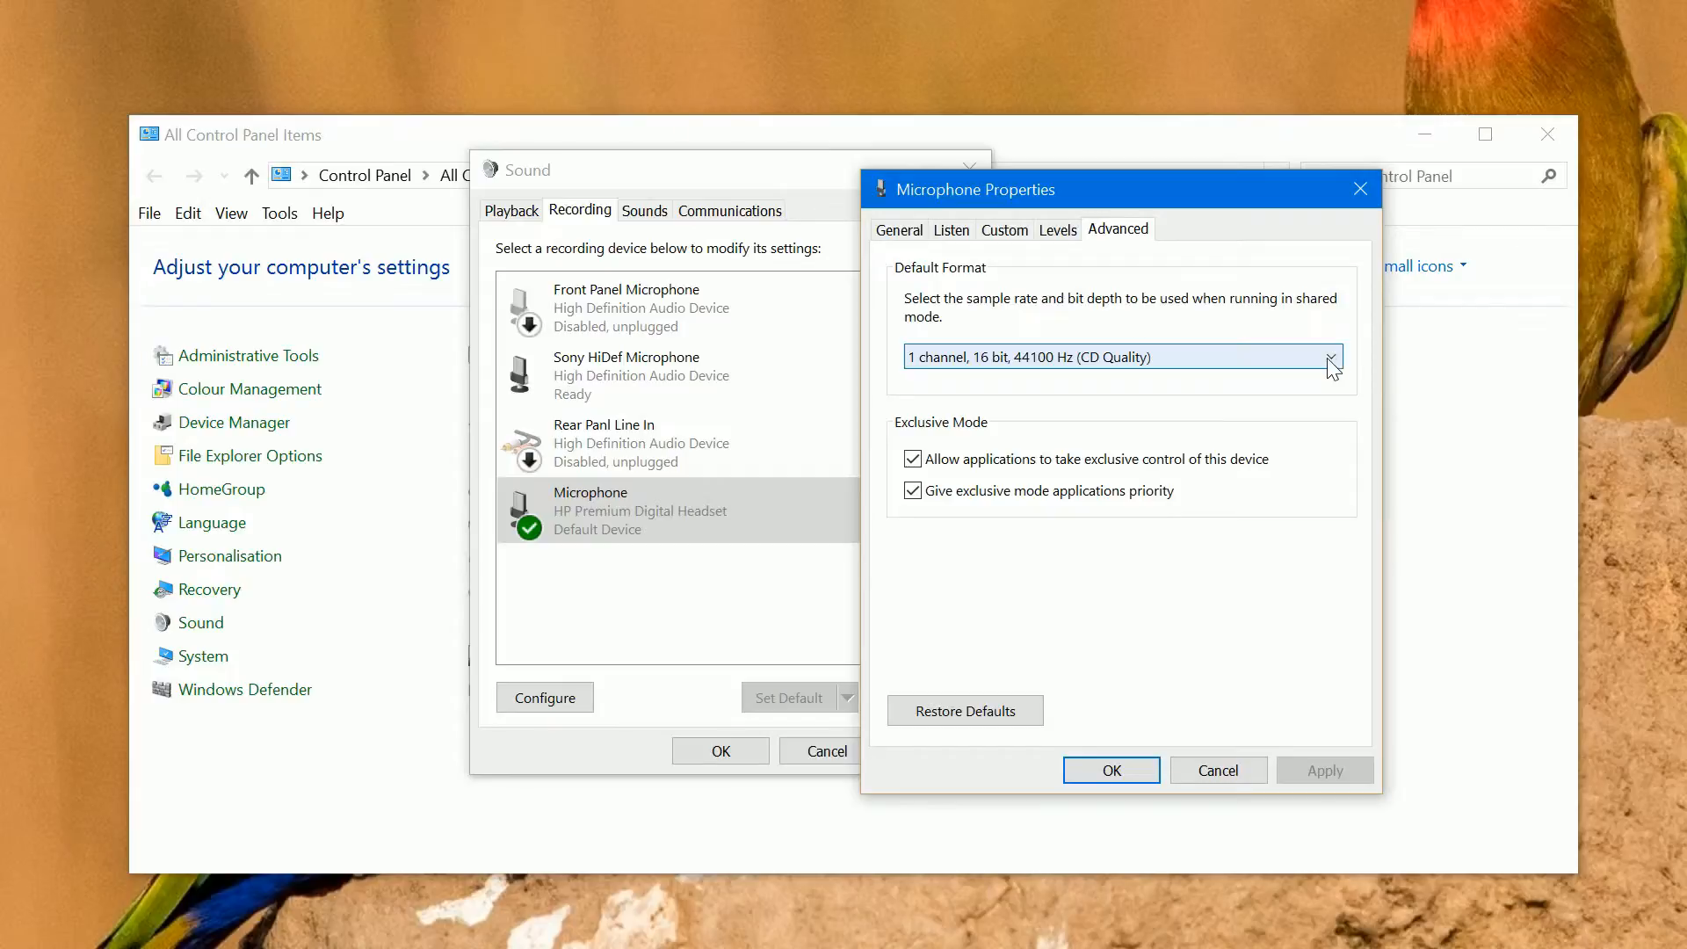
# Step: Set the HP Premium Digital Headset microphone's level to 100 and accept its properties
pyautogui.click(1063, 231)
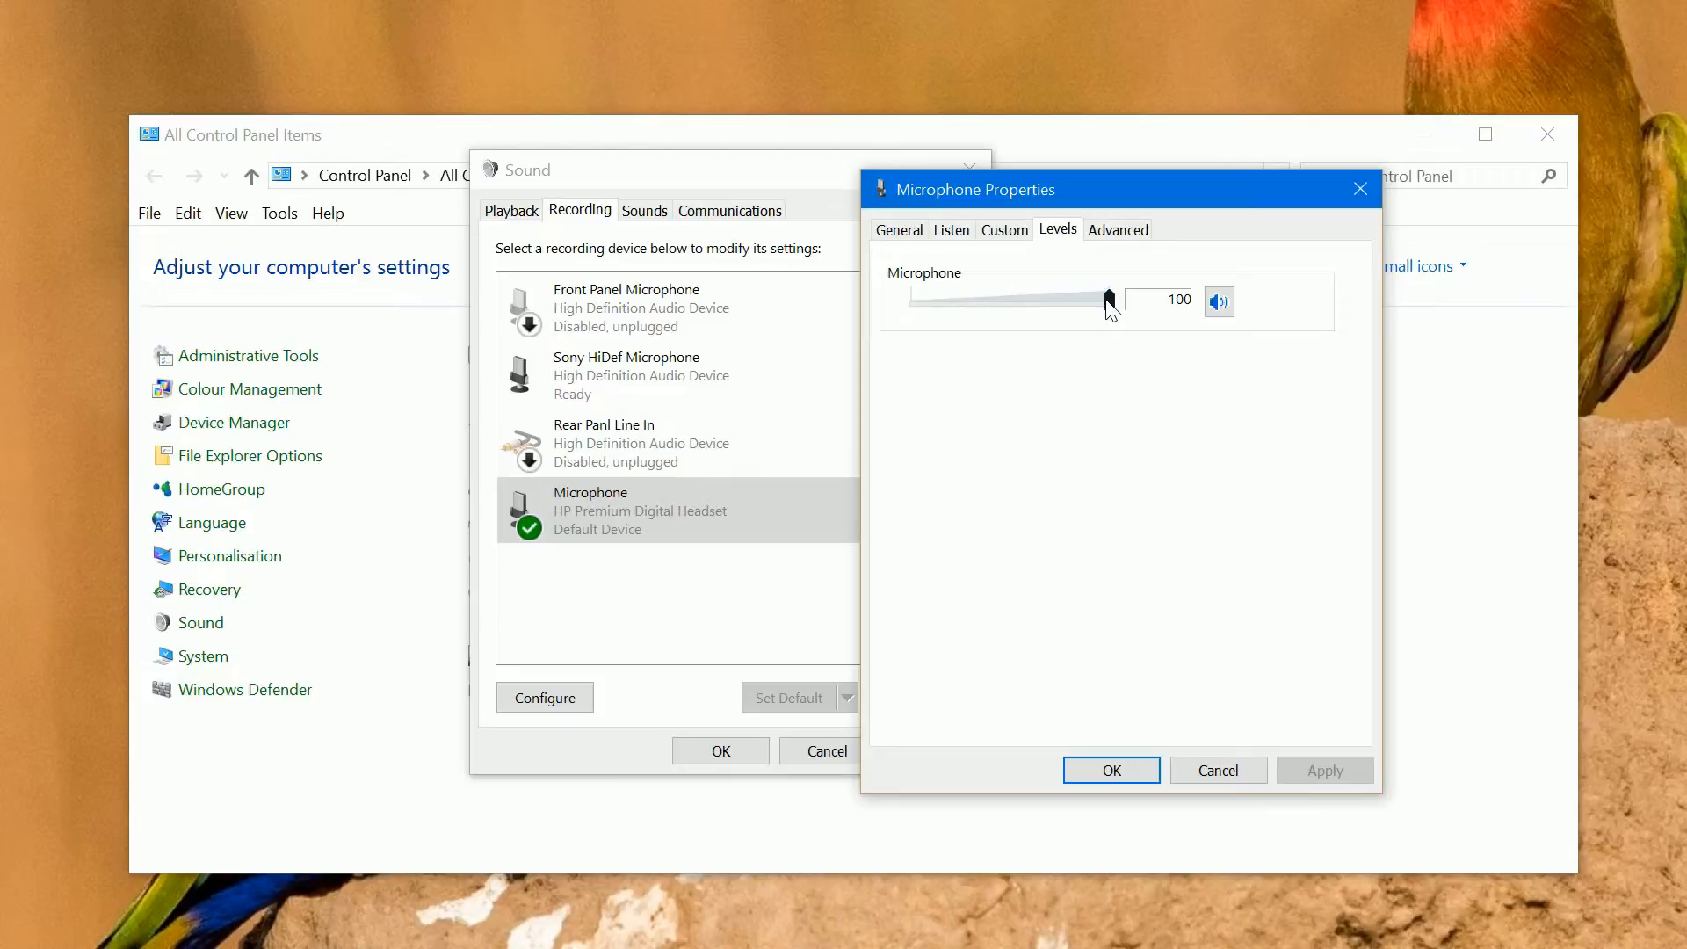
pyautogui.moveTo(1107, 301)
pyautogui.mouseDown()
pyautogui.moveTo(938, 303)
pyautogui.moveTo(1104, 302)
pyautogui.mouseUp()
pyautogui.moveTo(1105, 301); pyautogui.dragTo(1113, 302)
pyautogui.click(1107, 769)
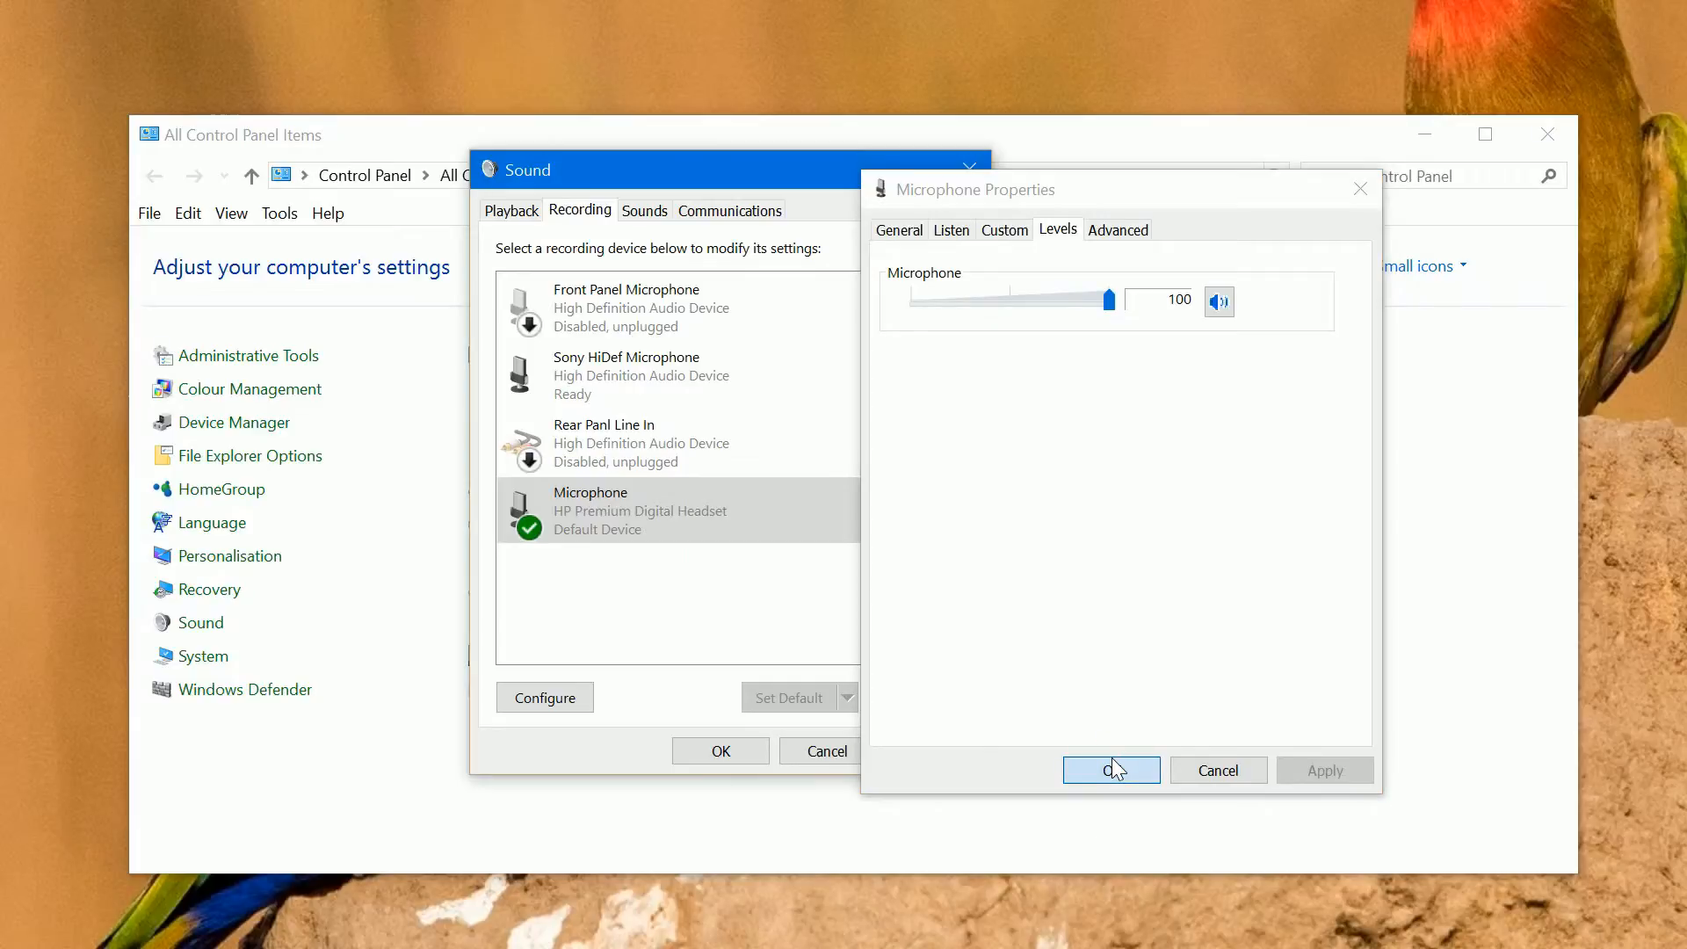
# Step: In the Sony HiDef Microphone properties, set the Microphone Boost to +30.0 dB and the microphone level to 100
pyautogui.click(682, 357)
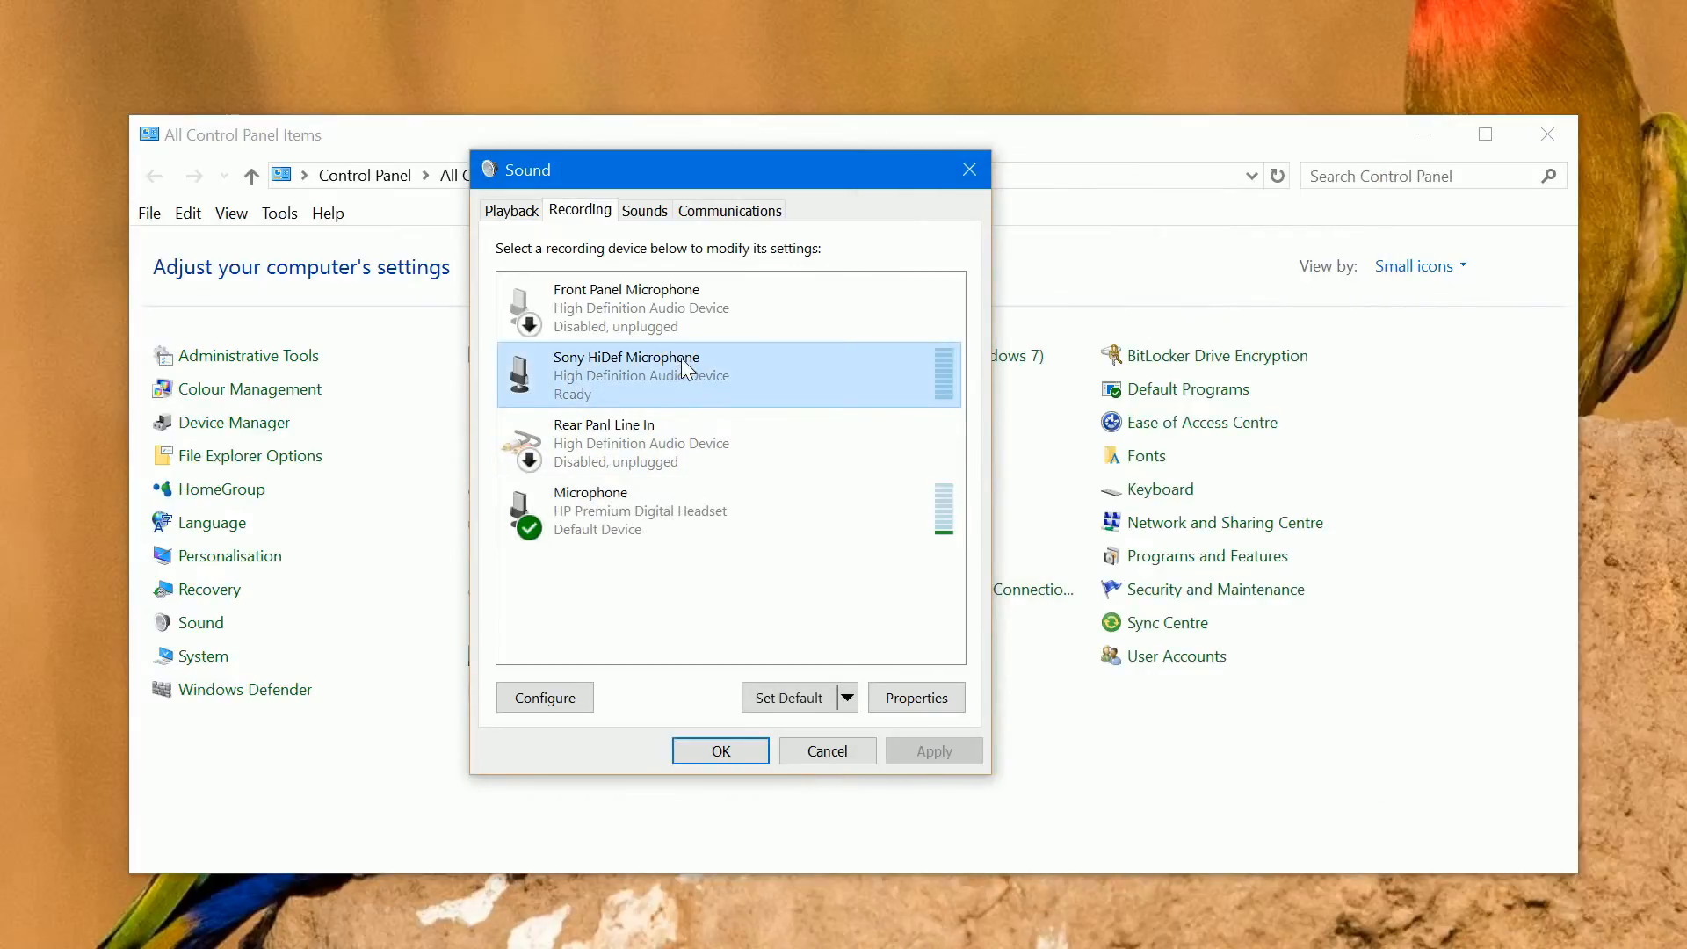
pyautogui.rightClick(682, 357)
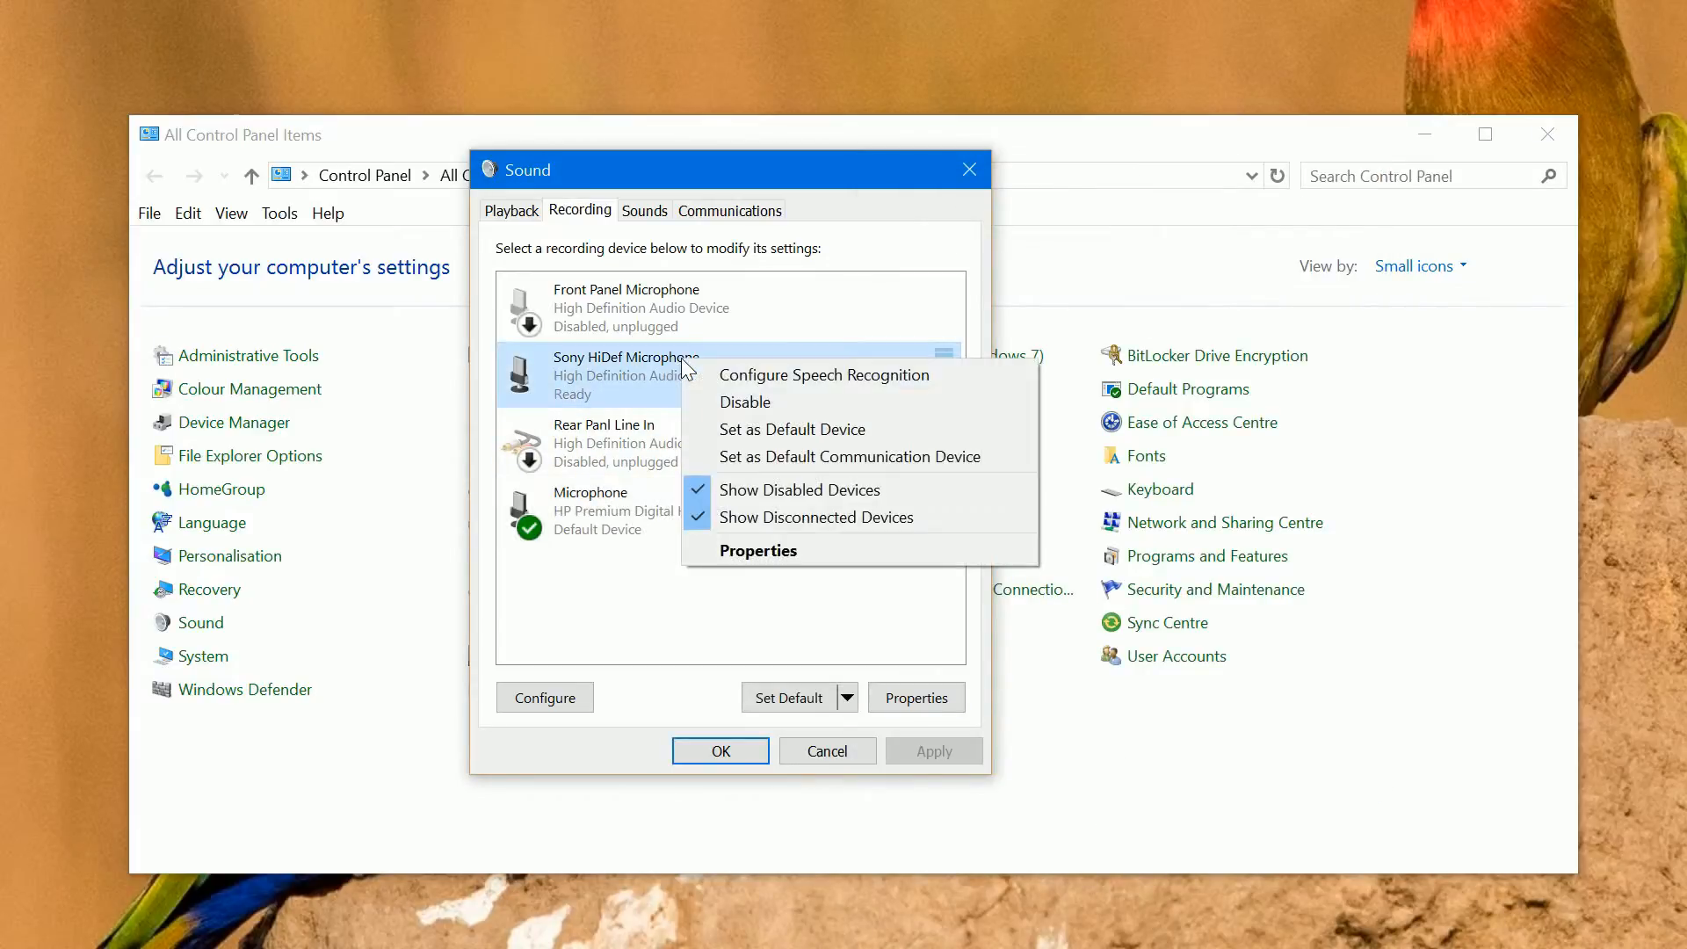
pyautogui.click(782, 551)
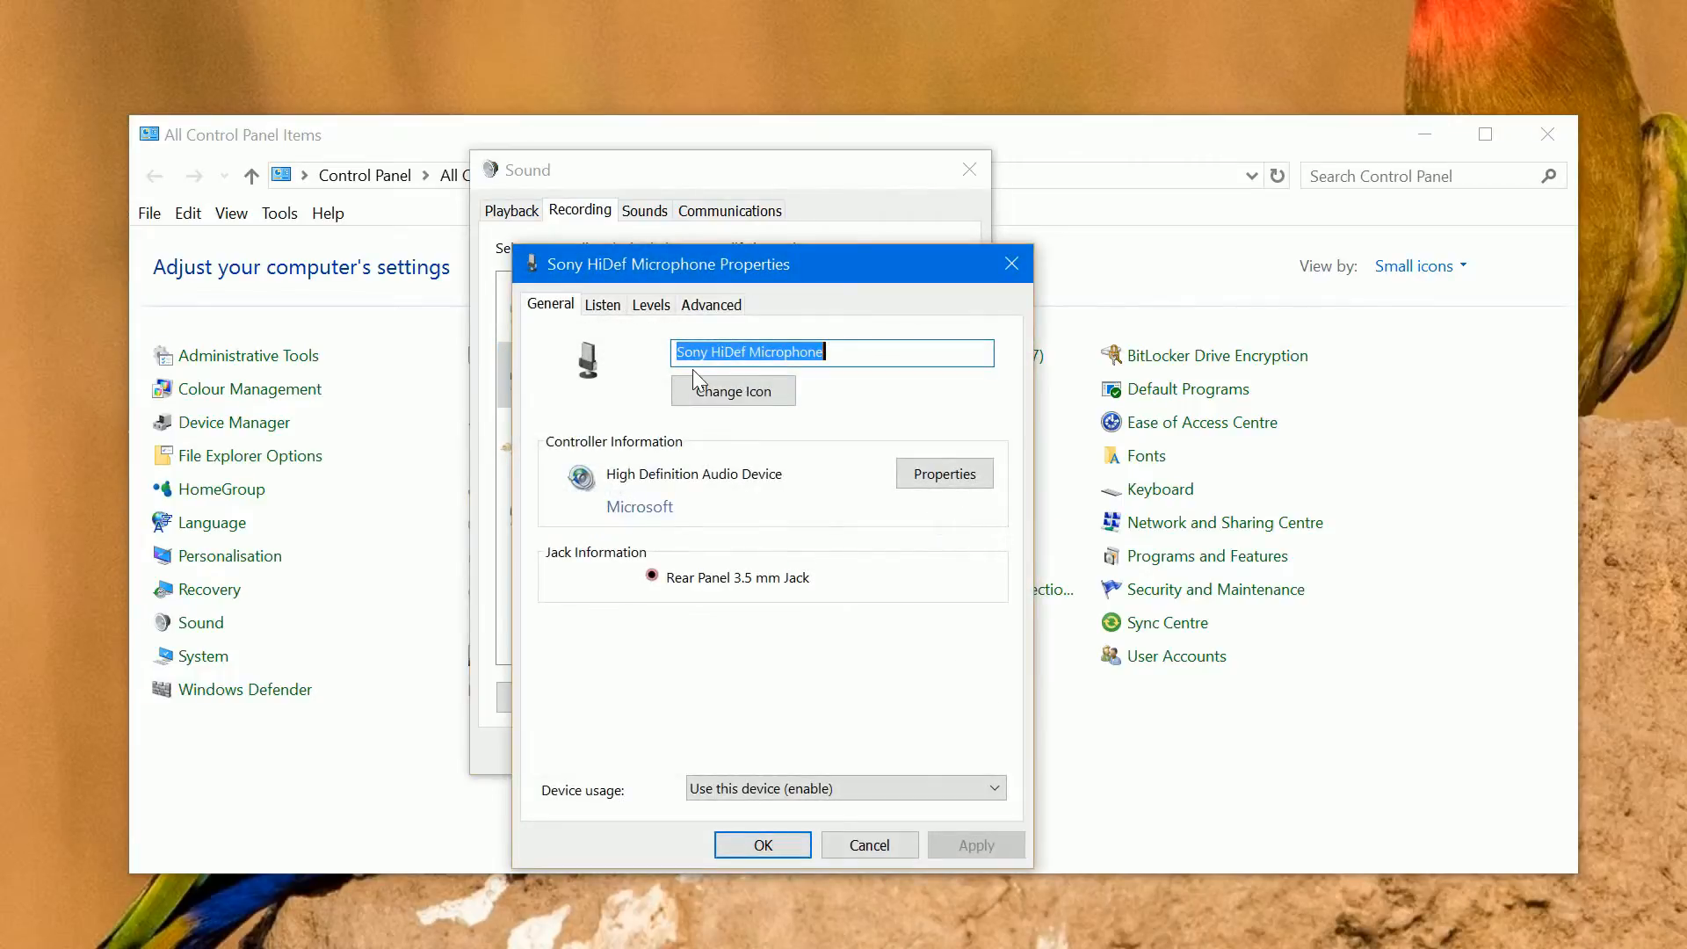
pyautogui.click(651, 308)
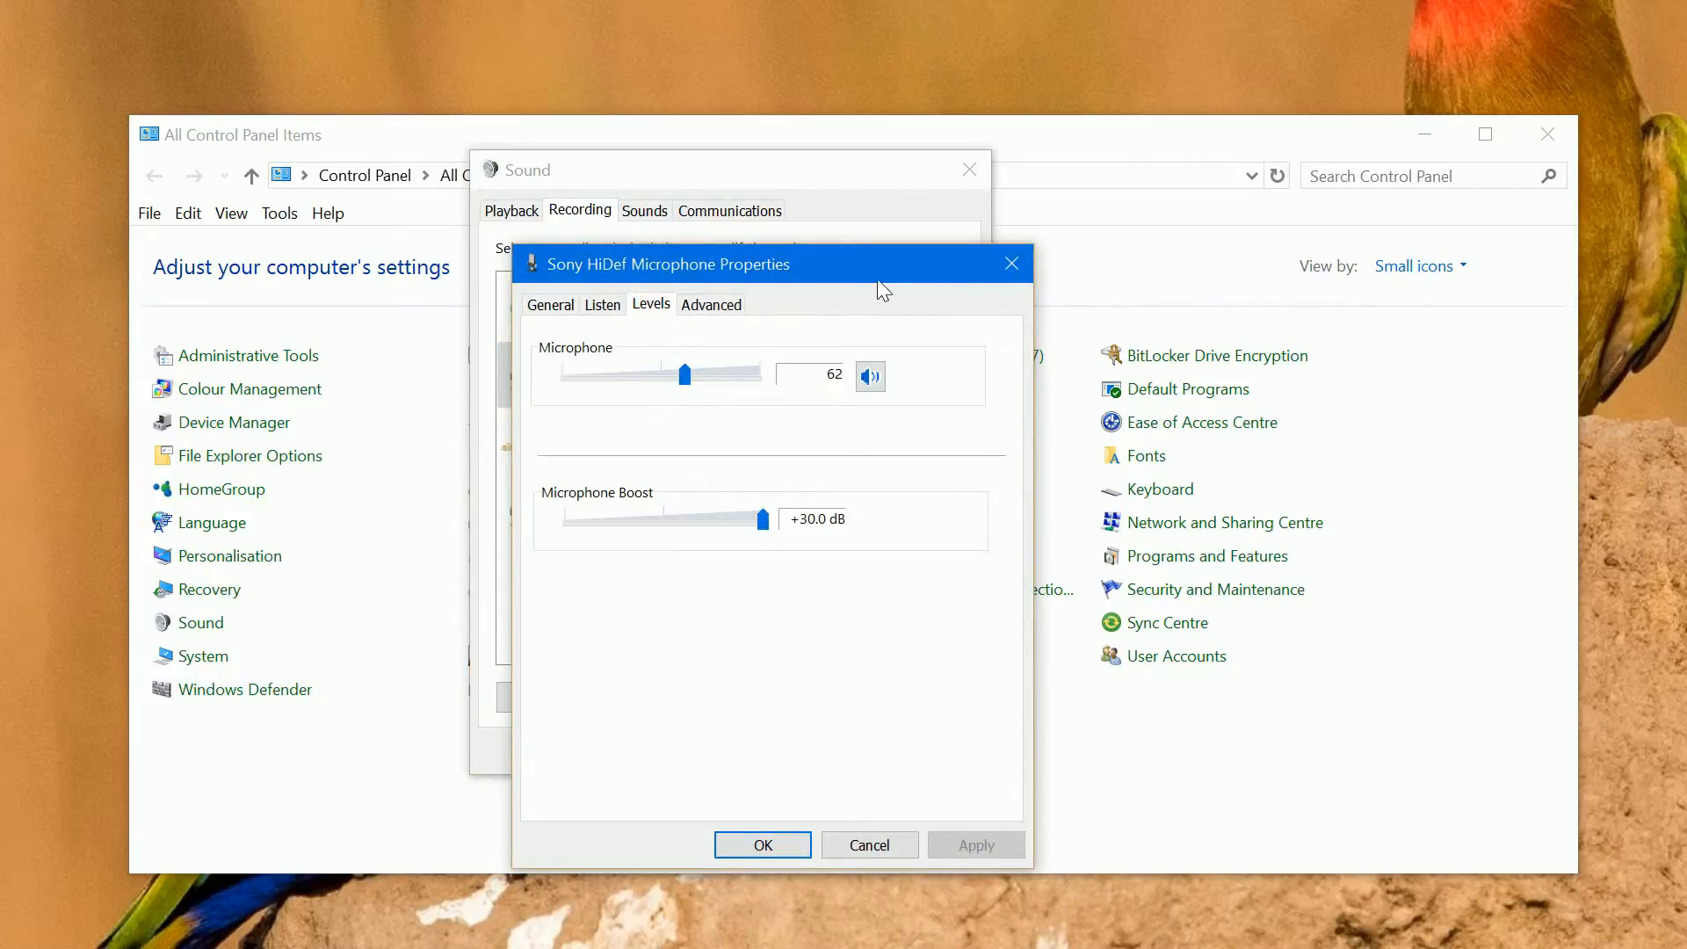
pyautogui.moveTo(873, 265); pyautogui.dragTo(1034, 184)
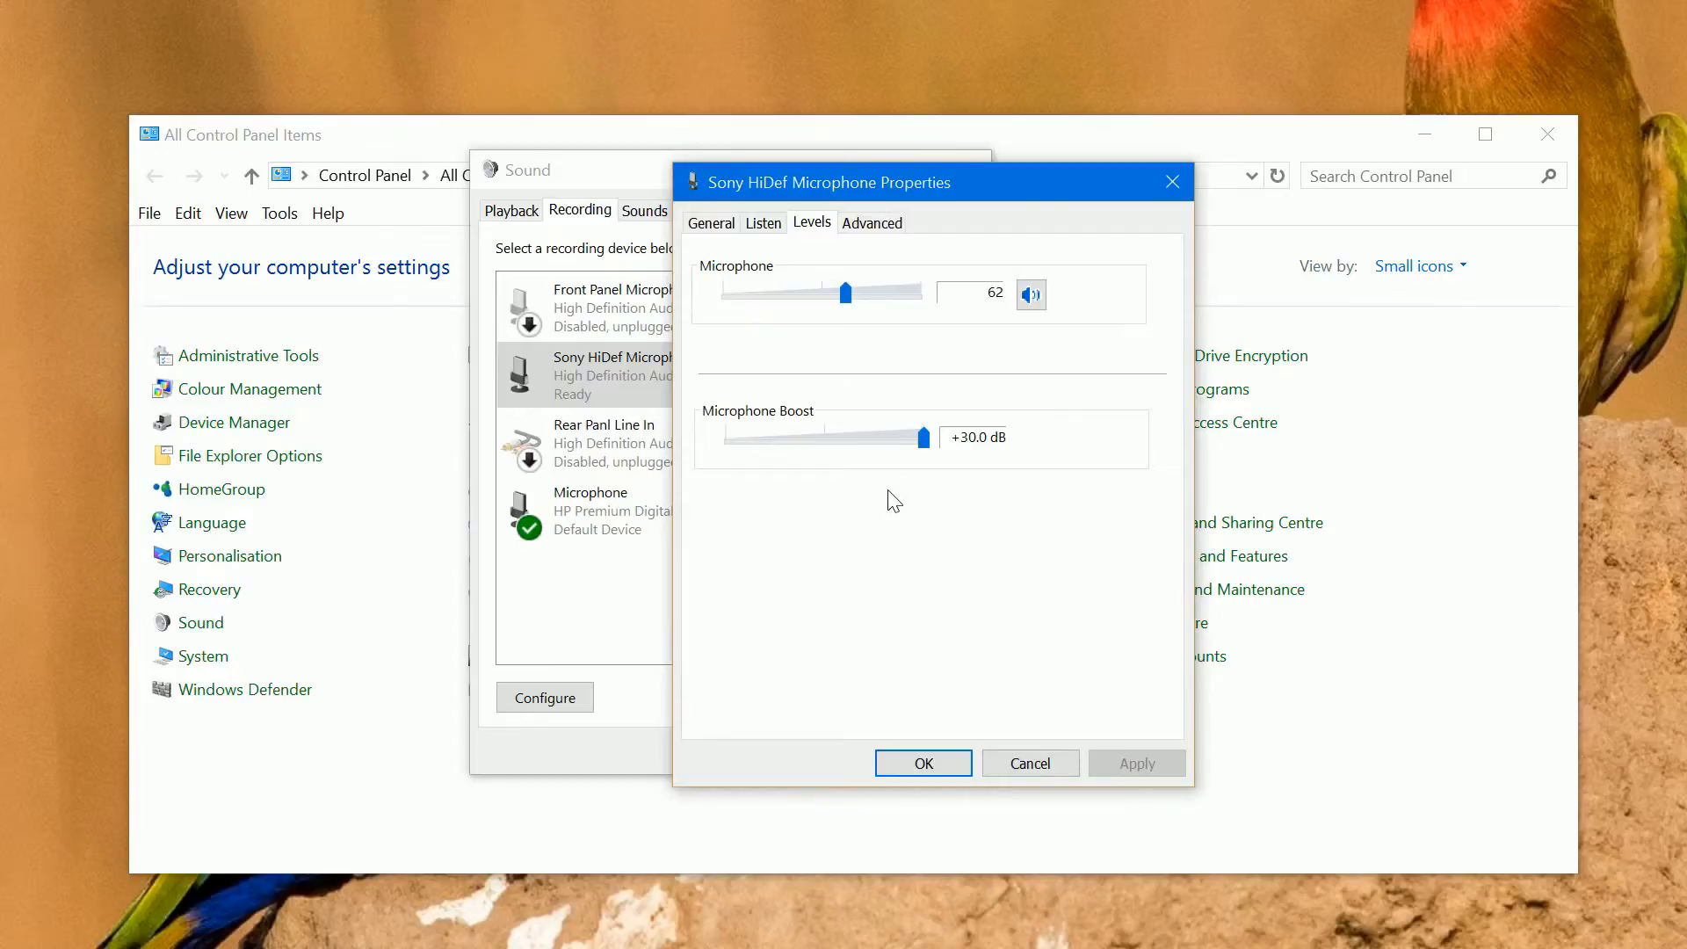
pyautogui.click(817, 440)
pyautogui.click(824, 439)
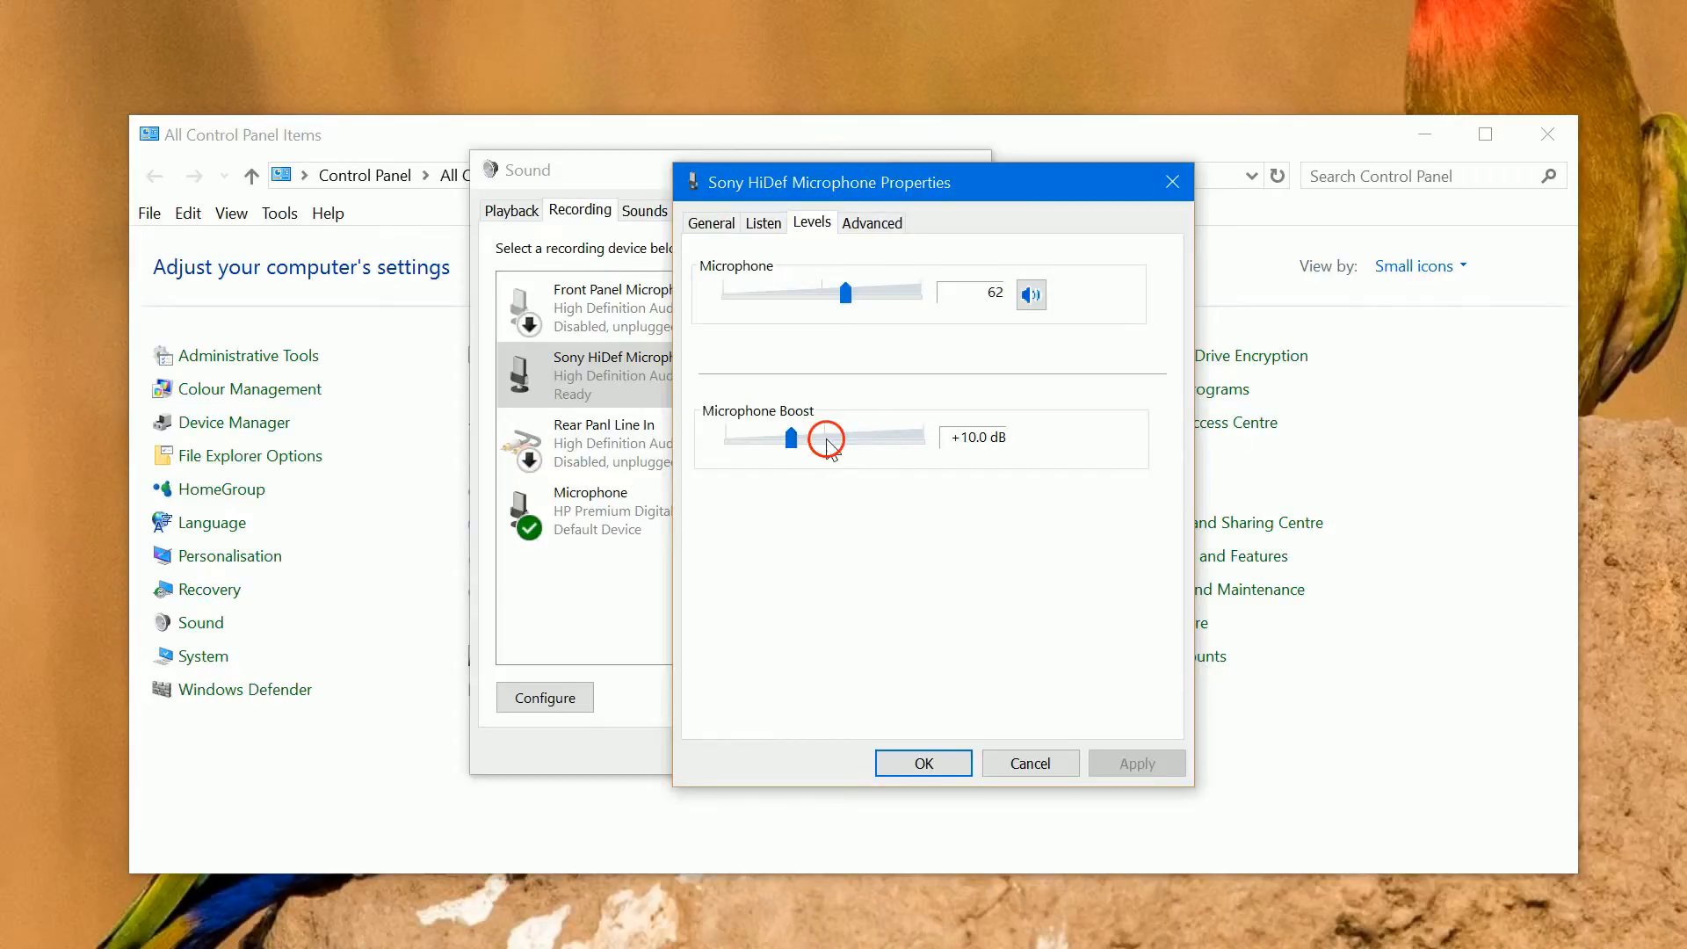
pyautogui.click(920, 441)
pyautogui.moveTo(847, 294); pyautogui.dragTo(928, 297)
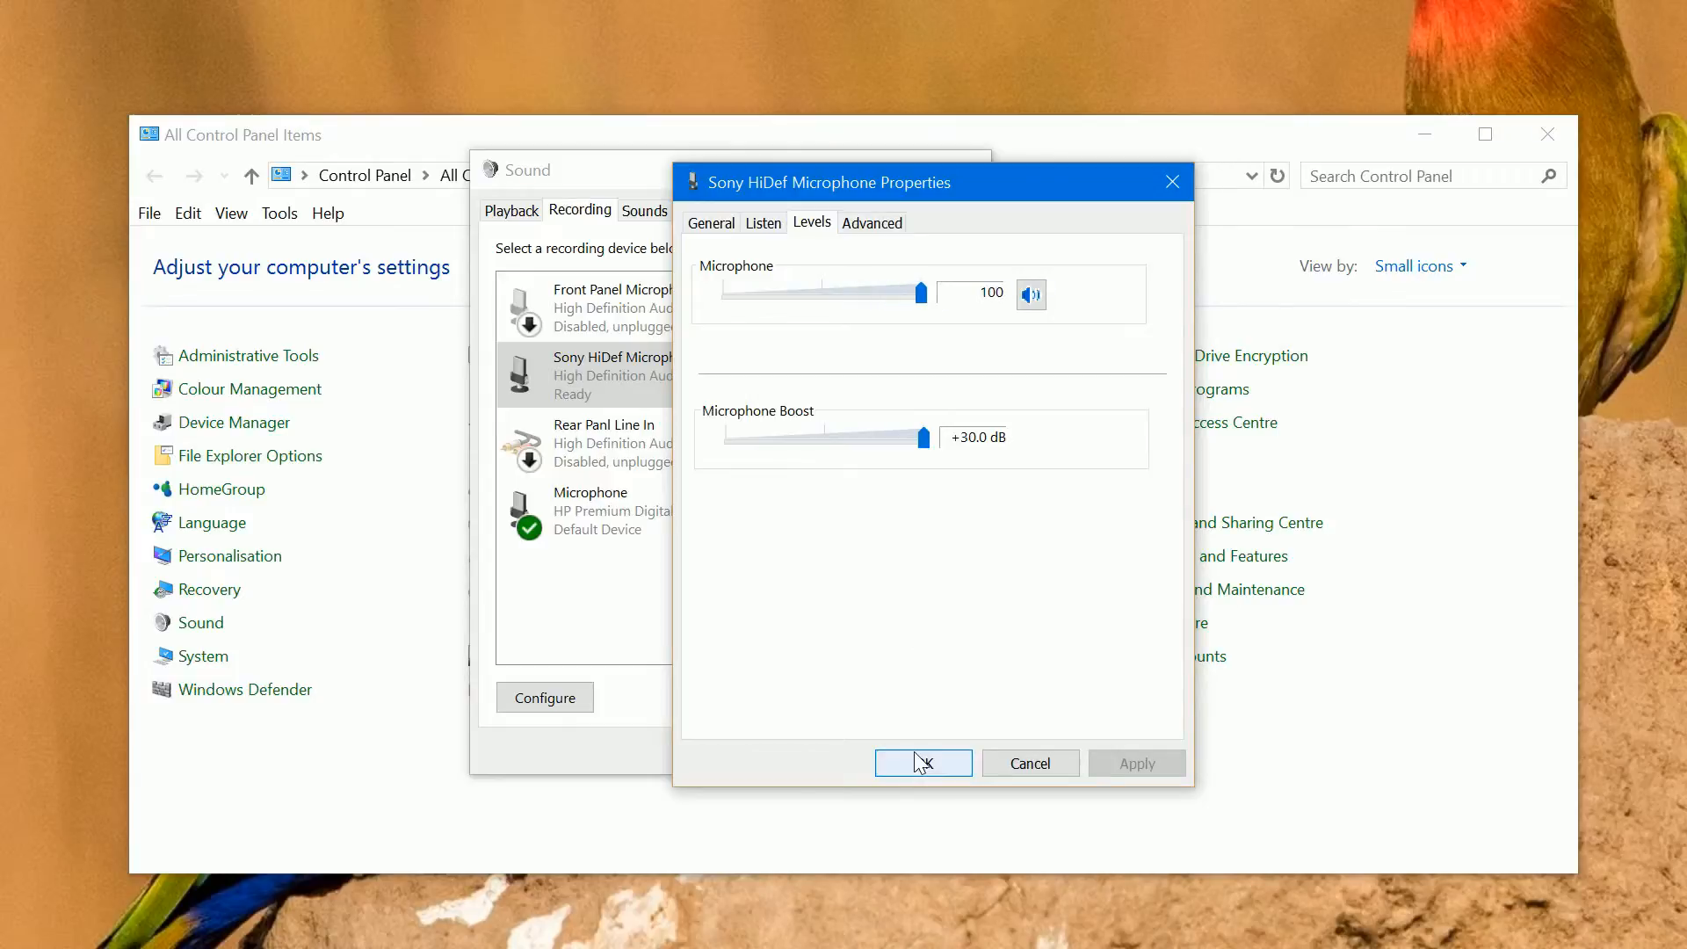
# Step: Review the default format options and exclusive mode settings in the Sony HiDef Microphone's properties
pyautogui.click(888, 231)
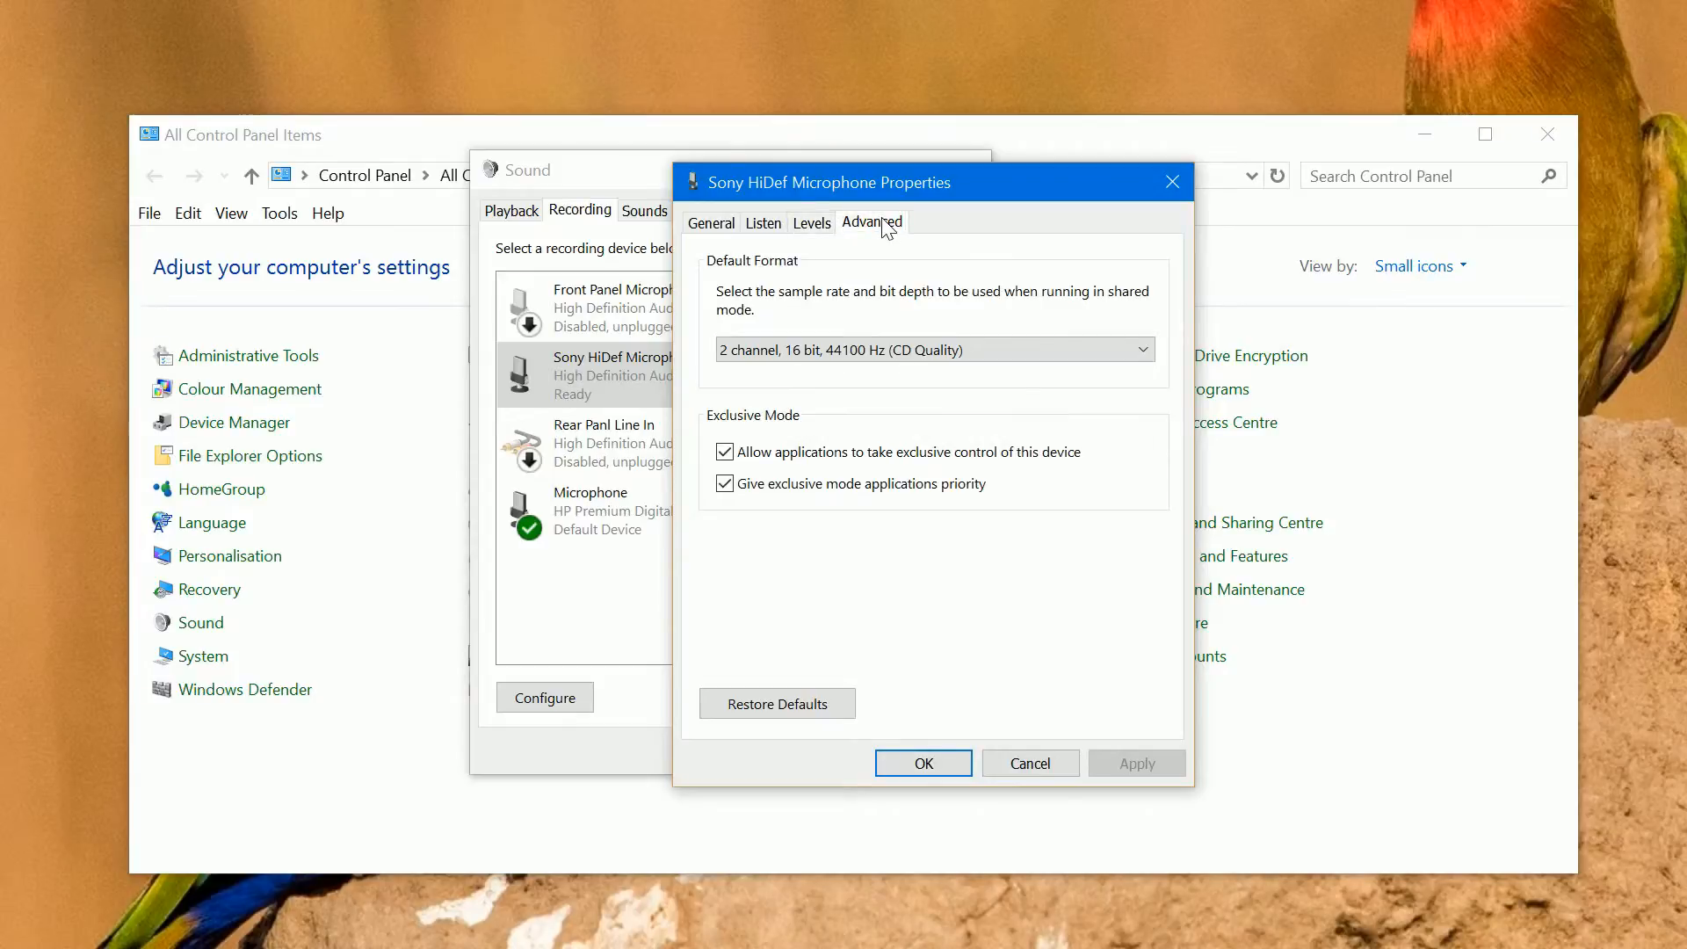
pyautogui.click(1144, 349)
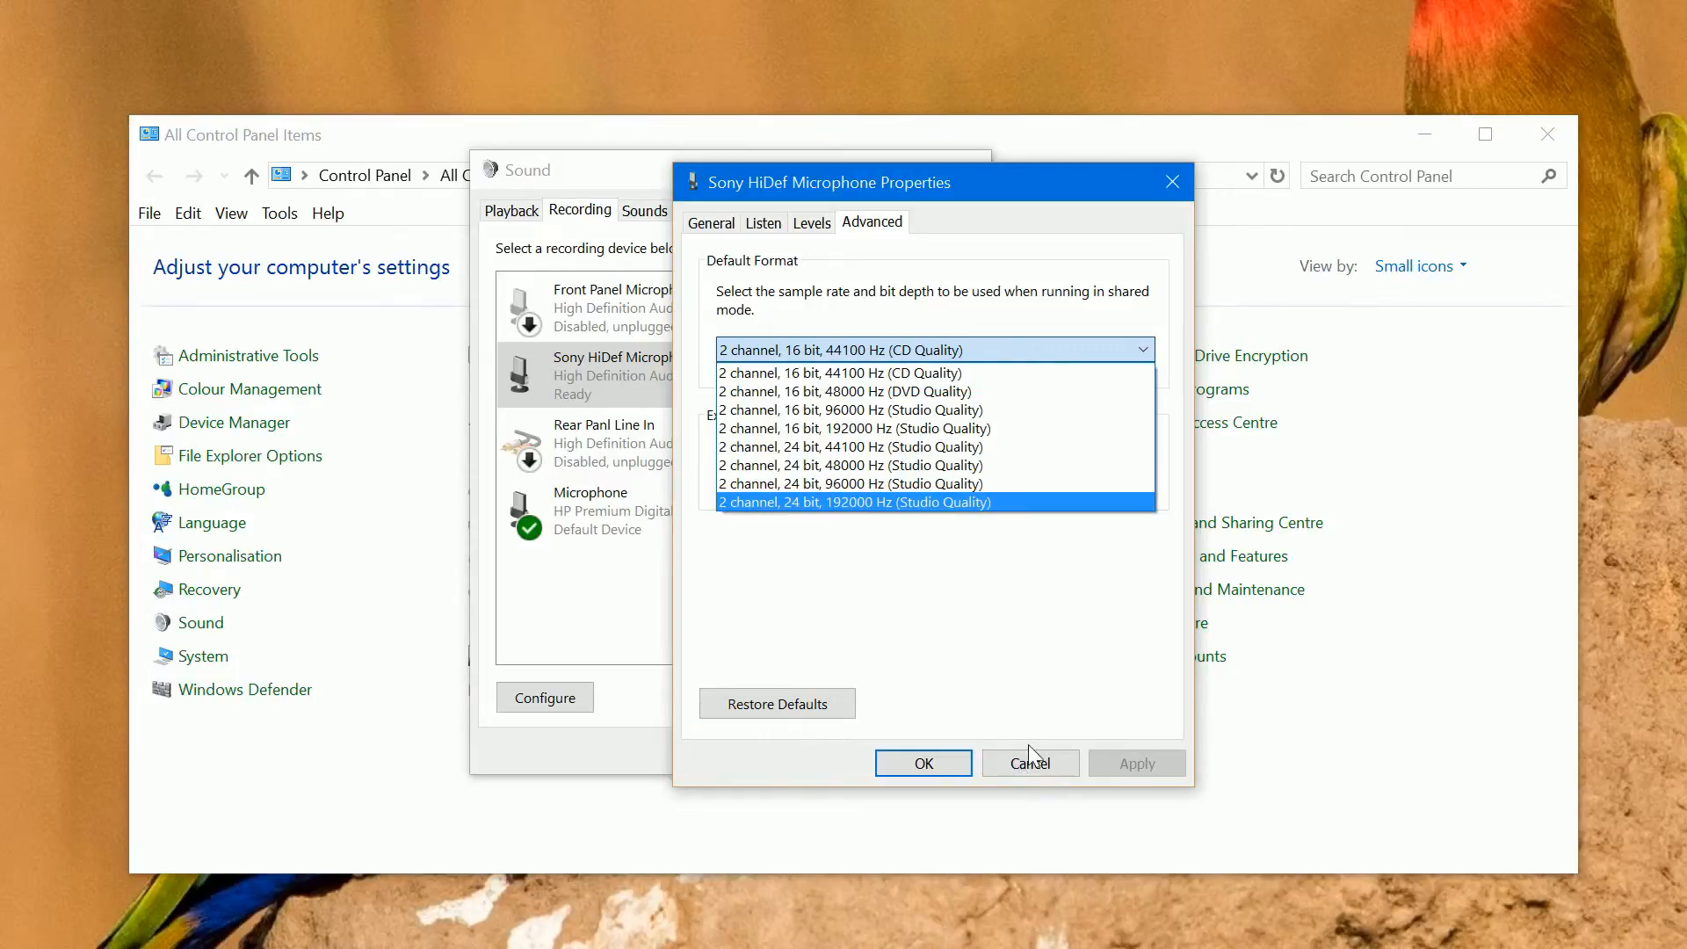
pyautogui.click(749, 231)
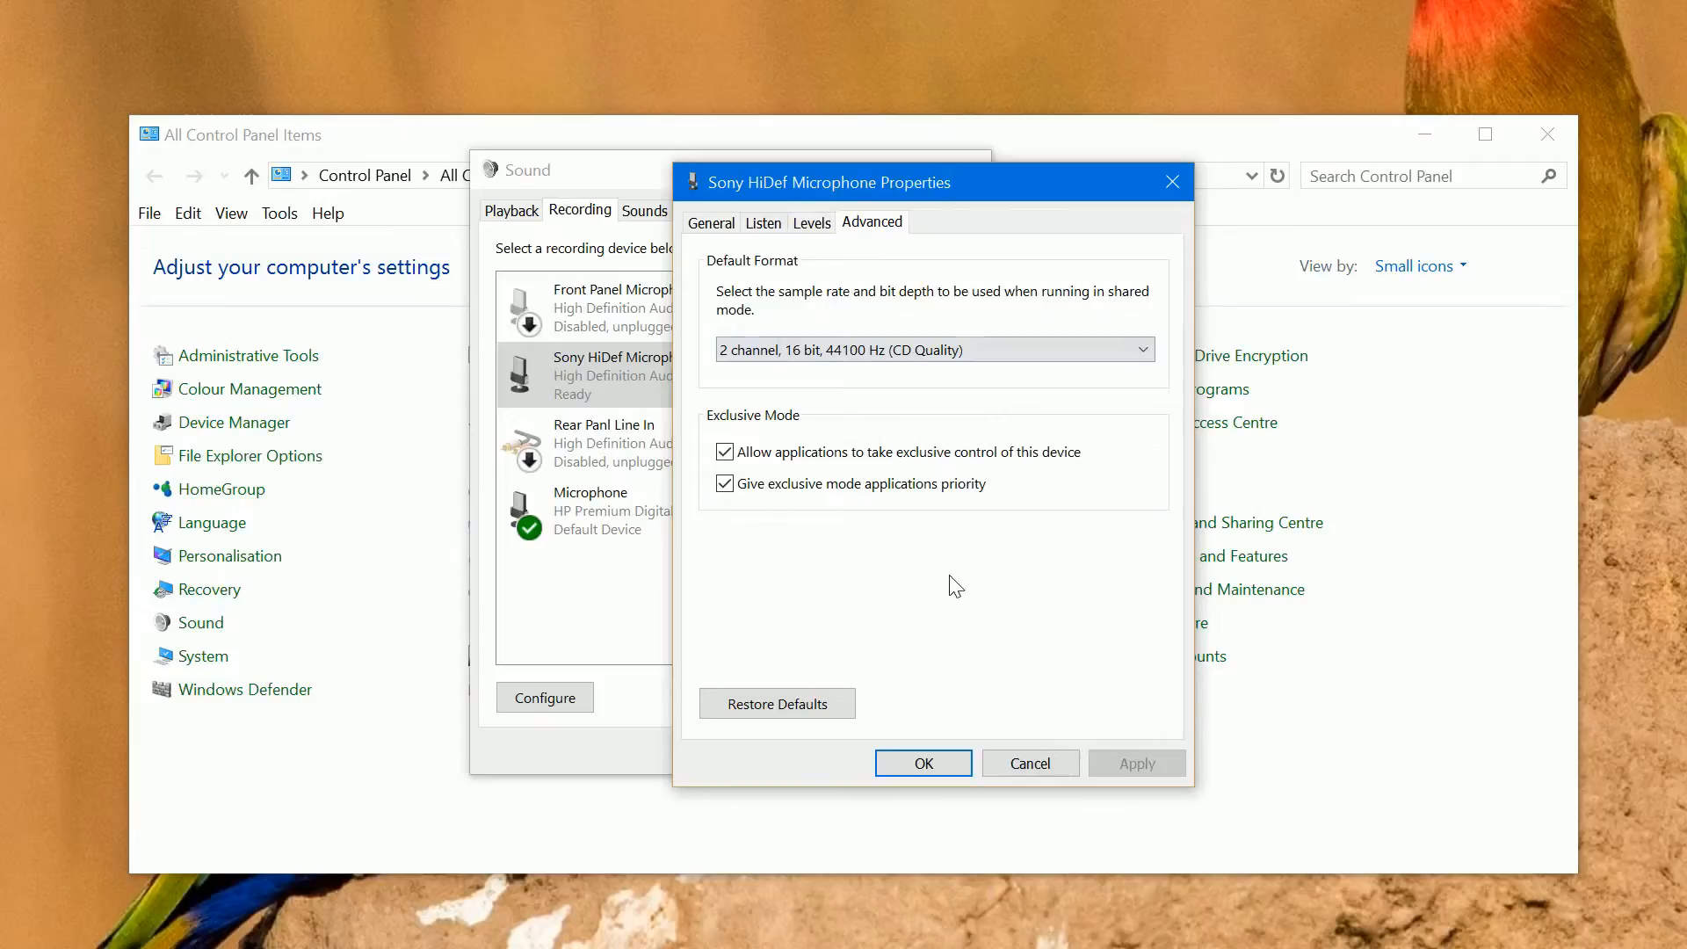
# Step: Enable listening to the Sony HiDef Microphone, review its available playback devices, and accept its properties
pyautogui.click(763, 223)
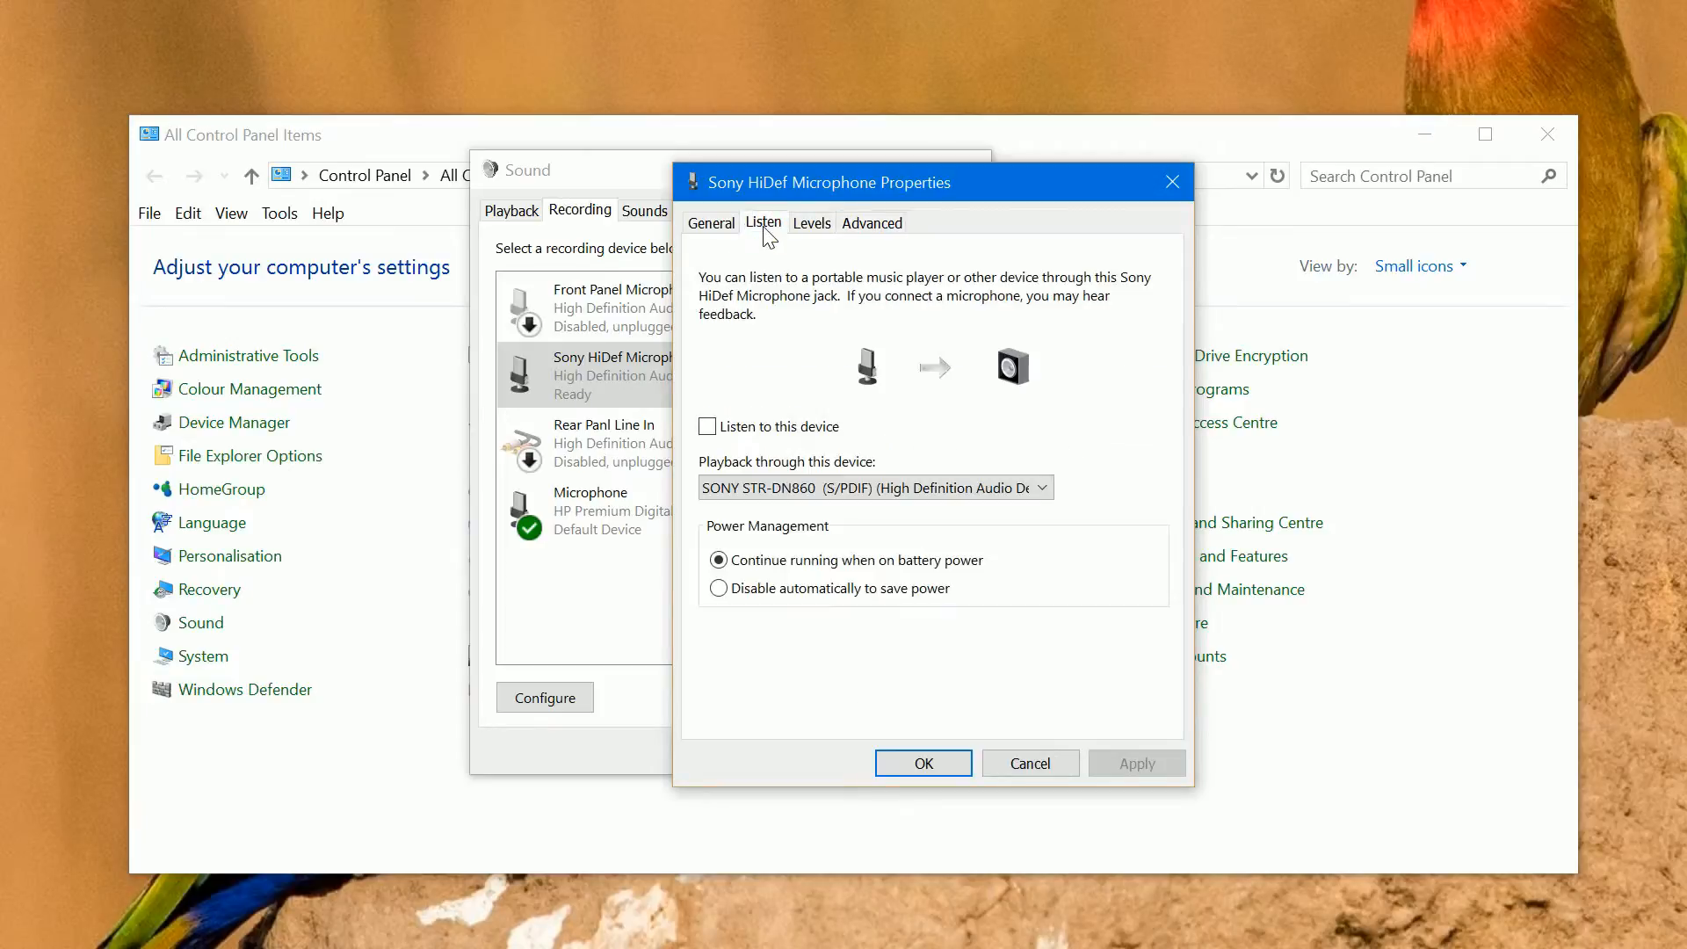
pyautogui.click(708, 427)
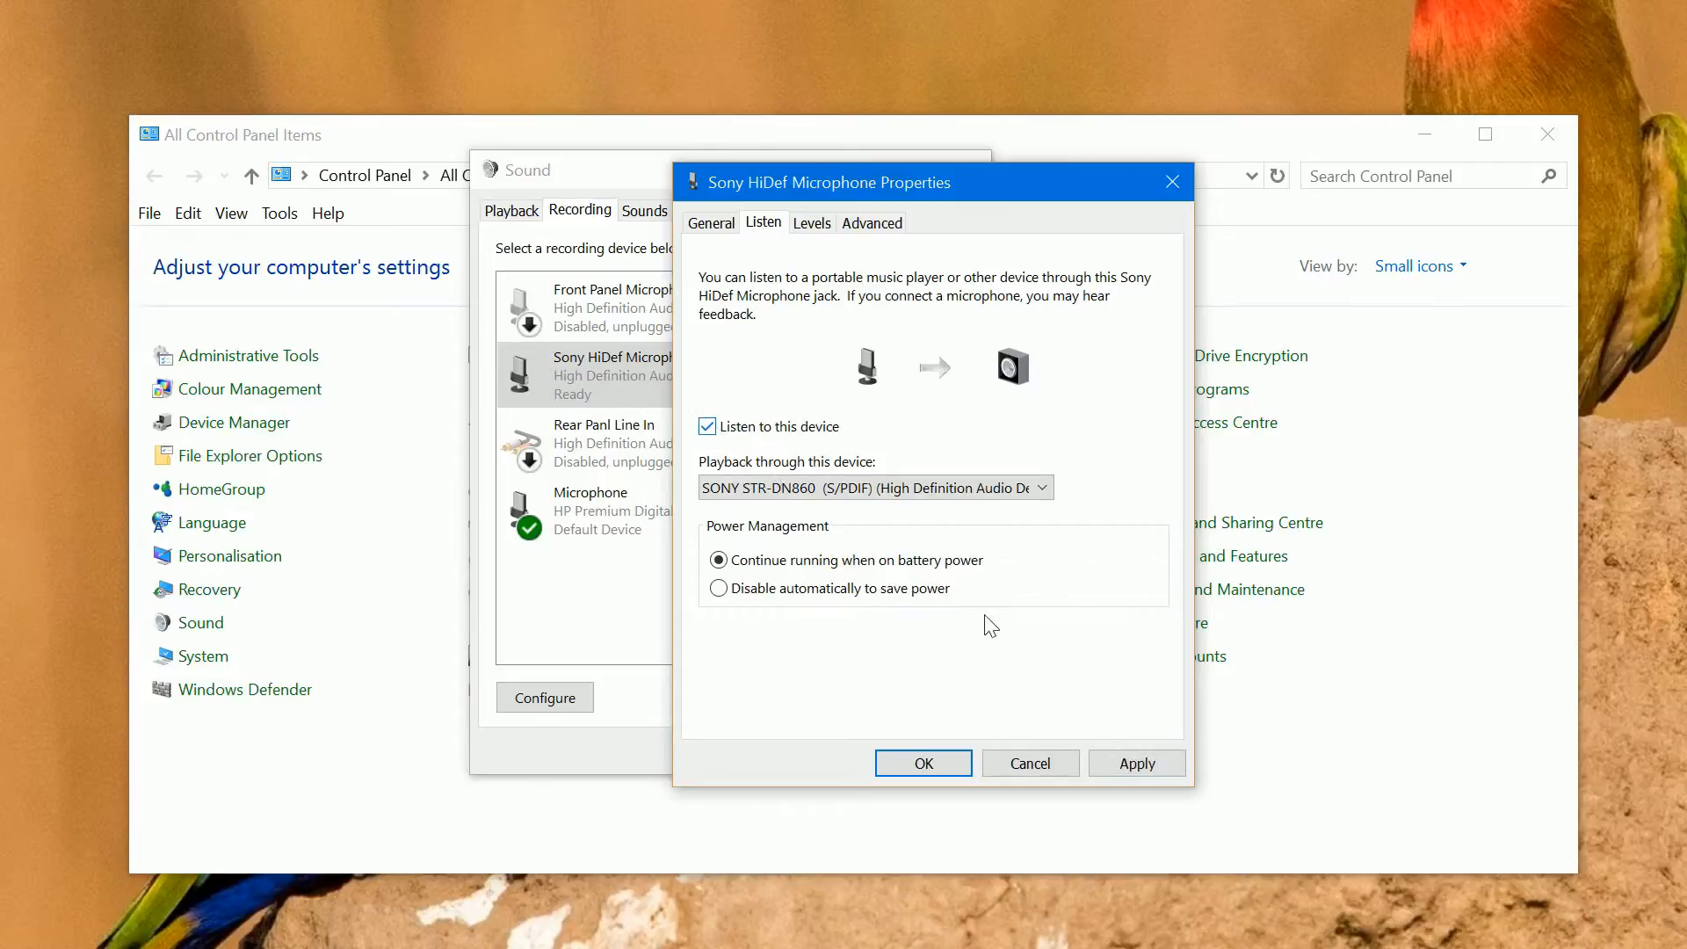
pyautogui.click(1104, 765)
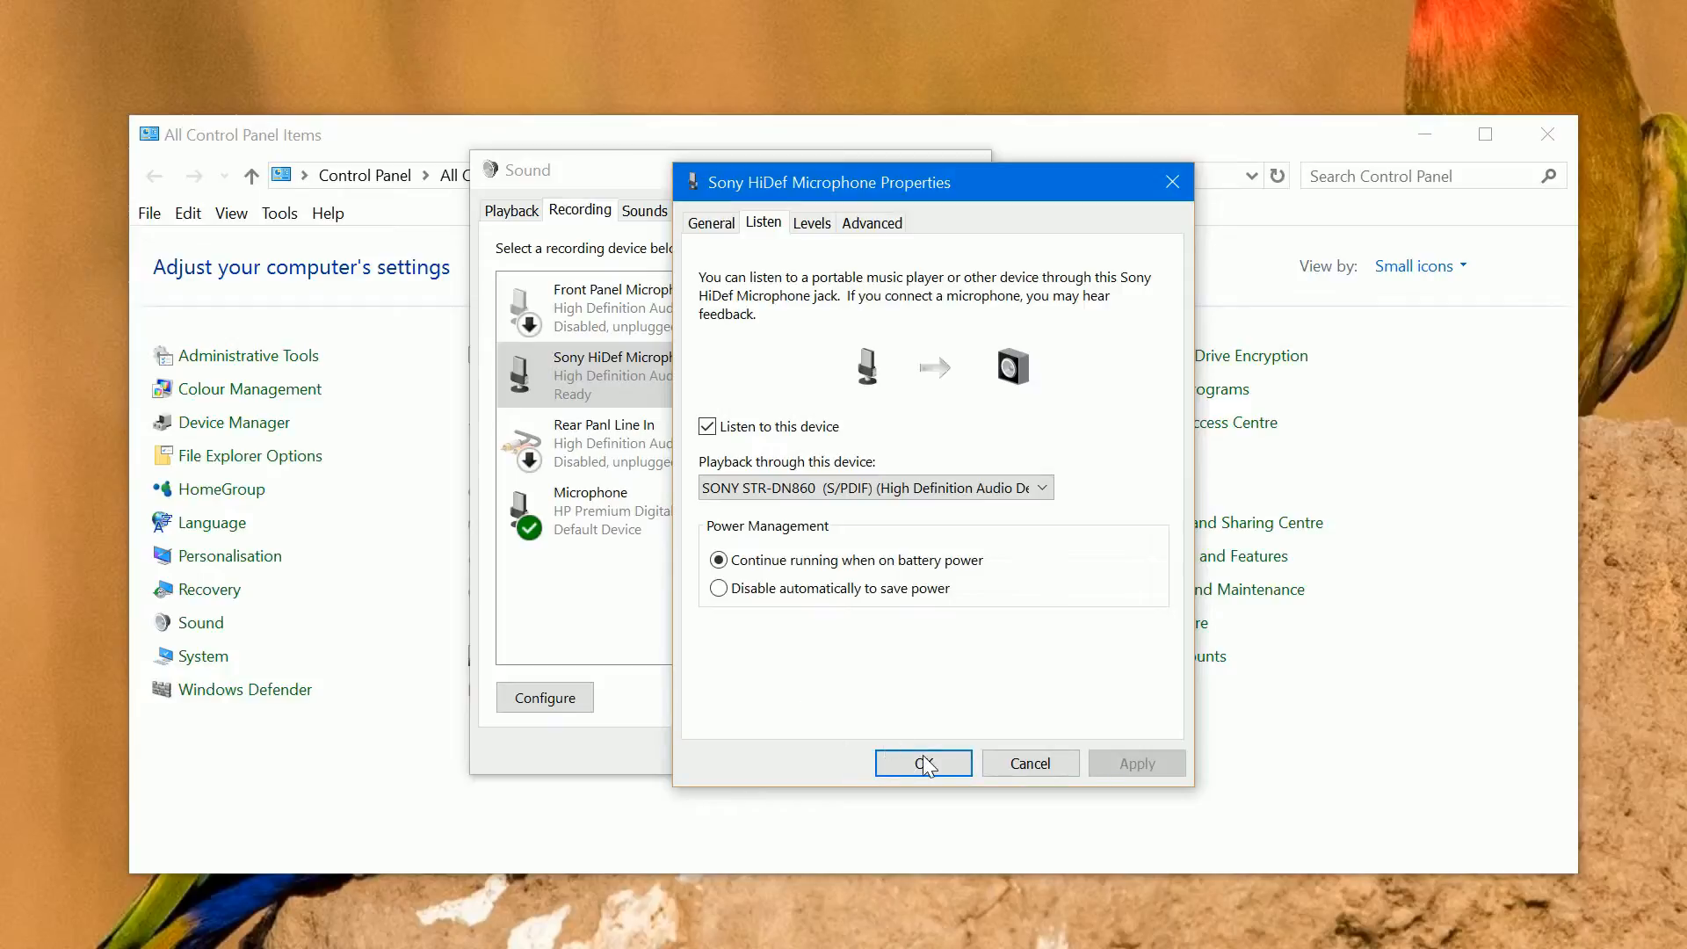
pyautogui.click(991, 486)
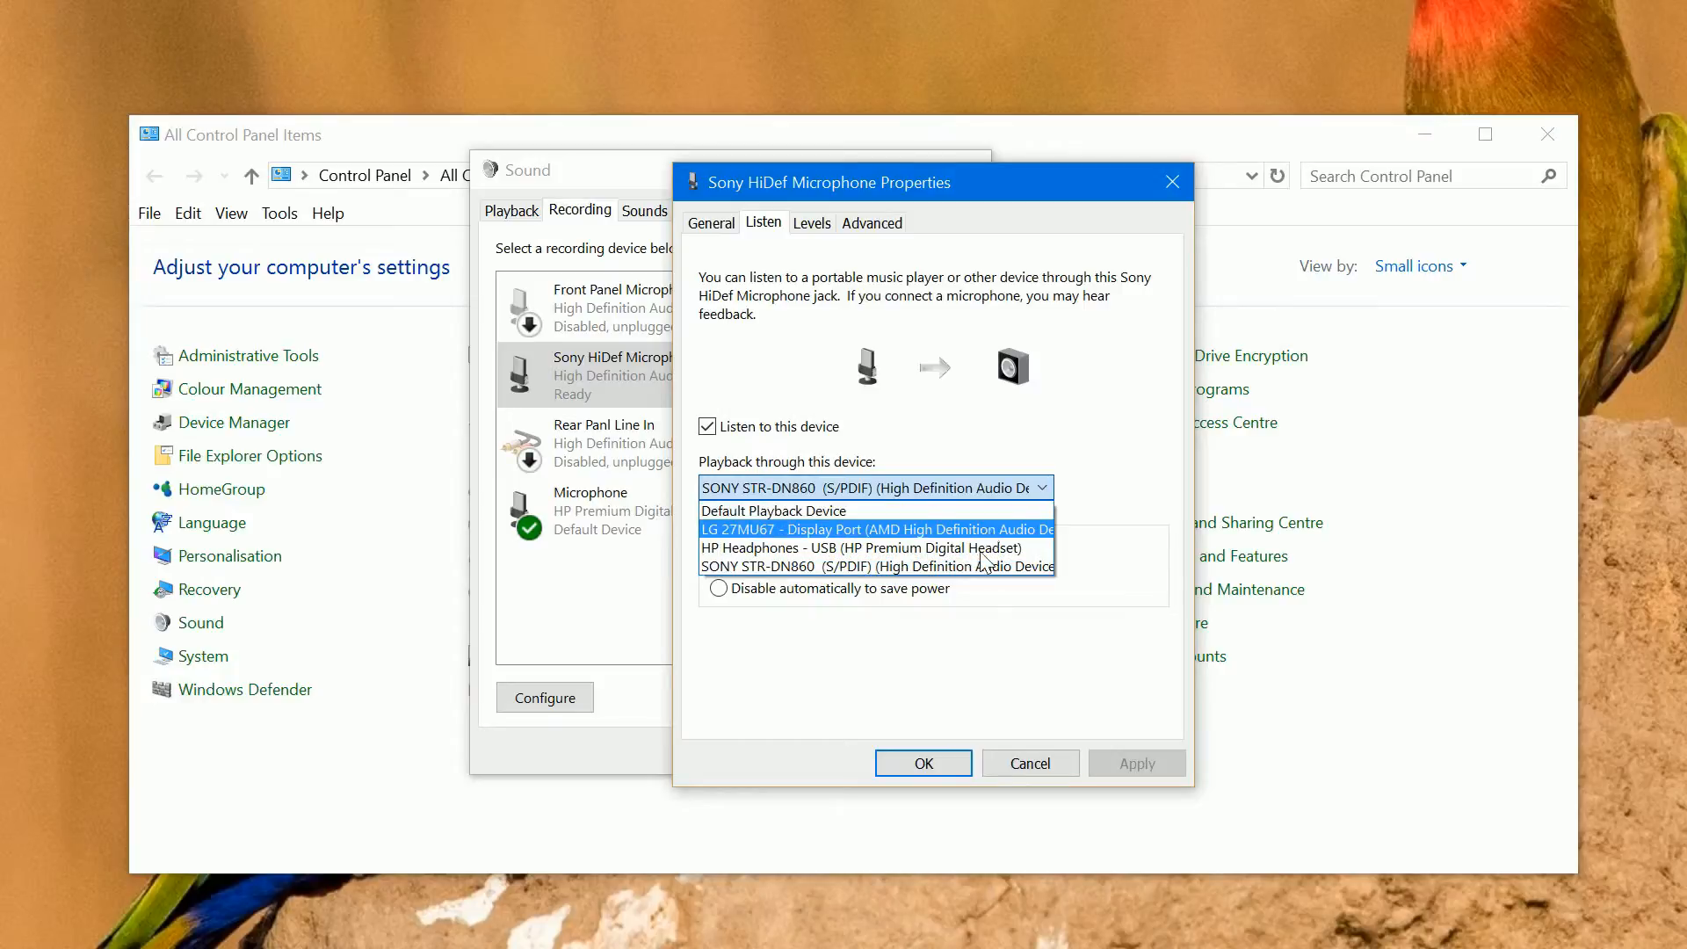
pyautogui.click(986, 665)
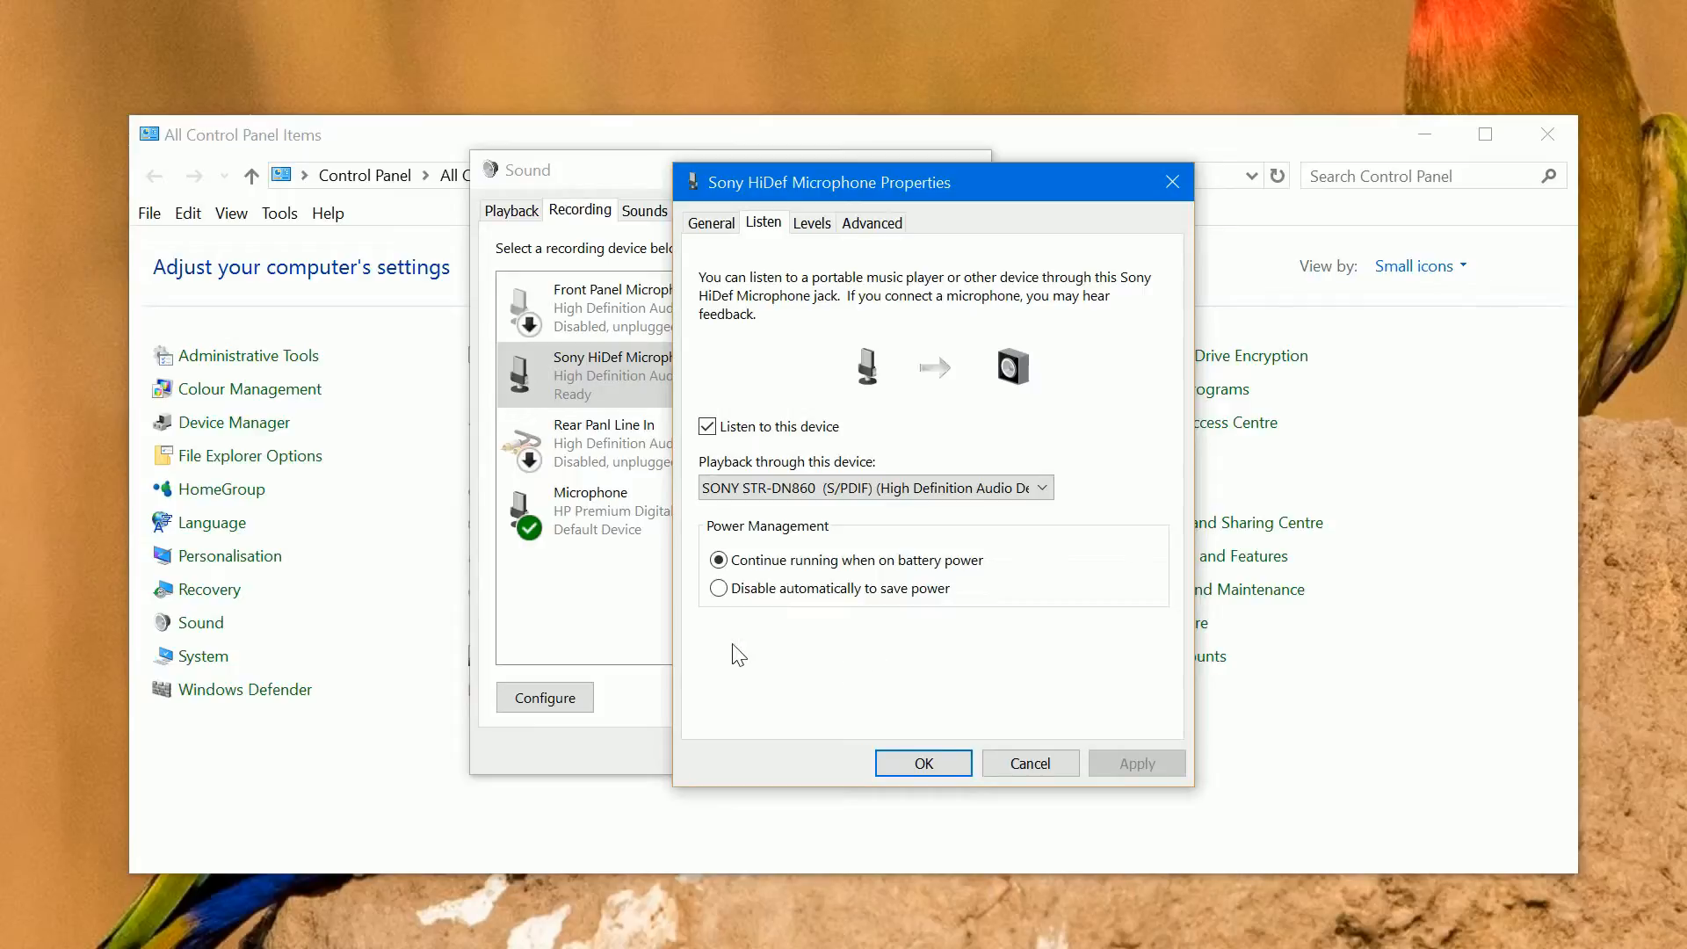
pyautogui.click(922, 763)
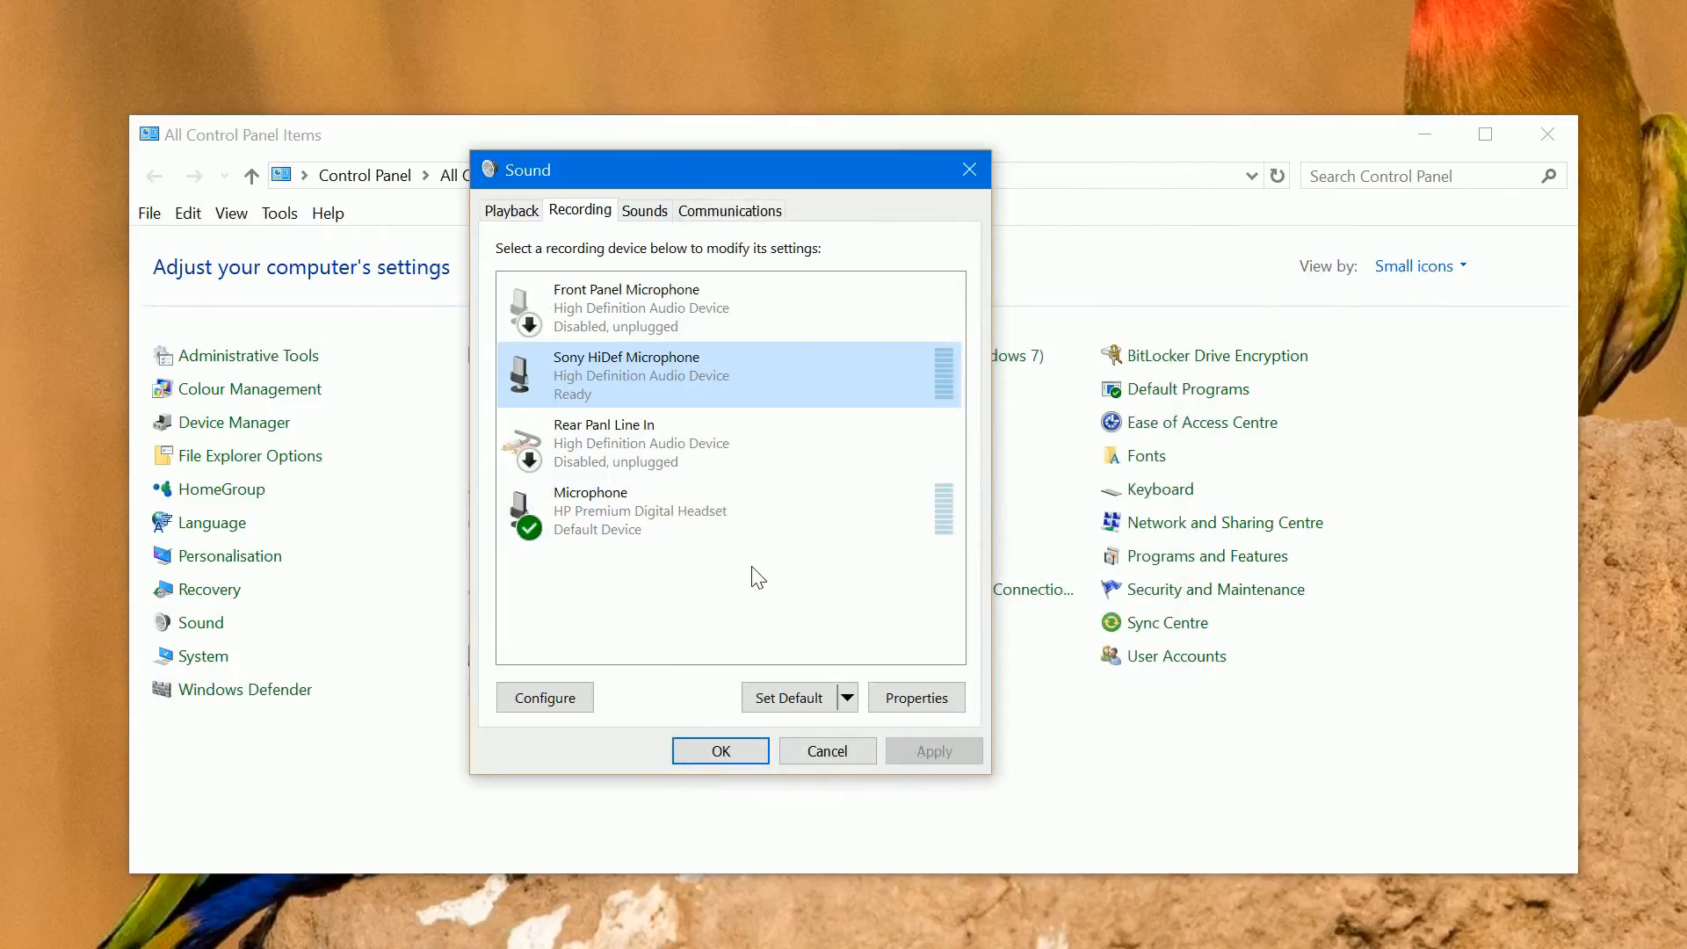
# Step: Look over the High Definition Audio recording devices and examine the Sony HiDef Microphone's jack information in its properties
pyautogui.click(594, 299)
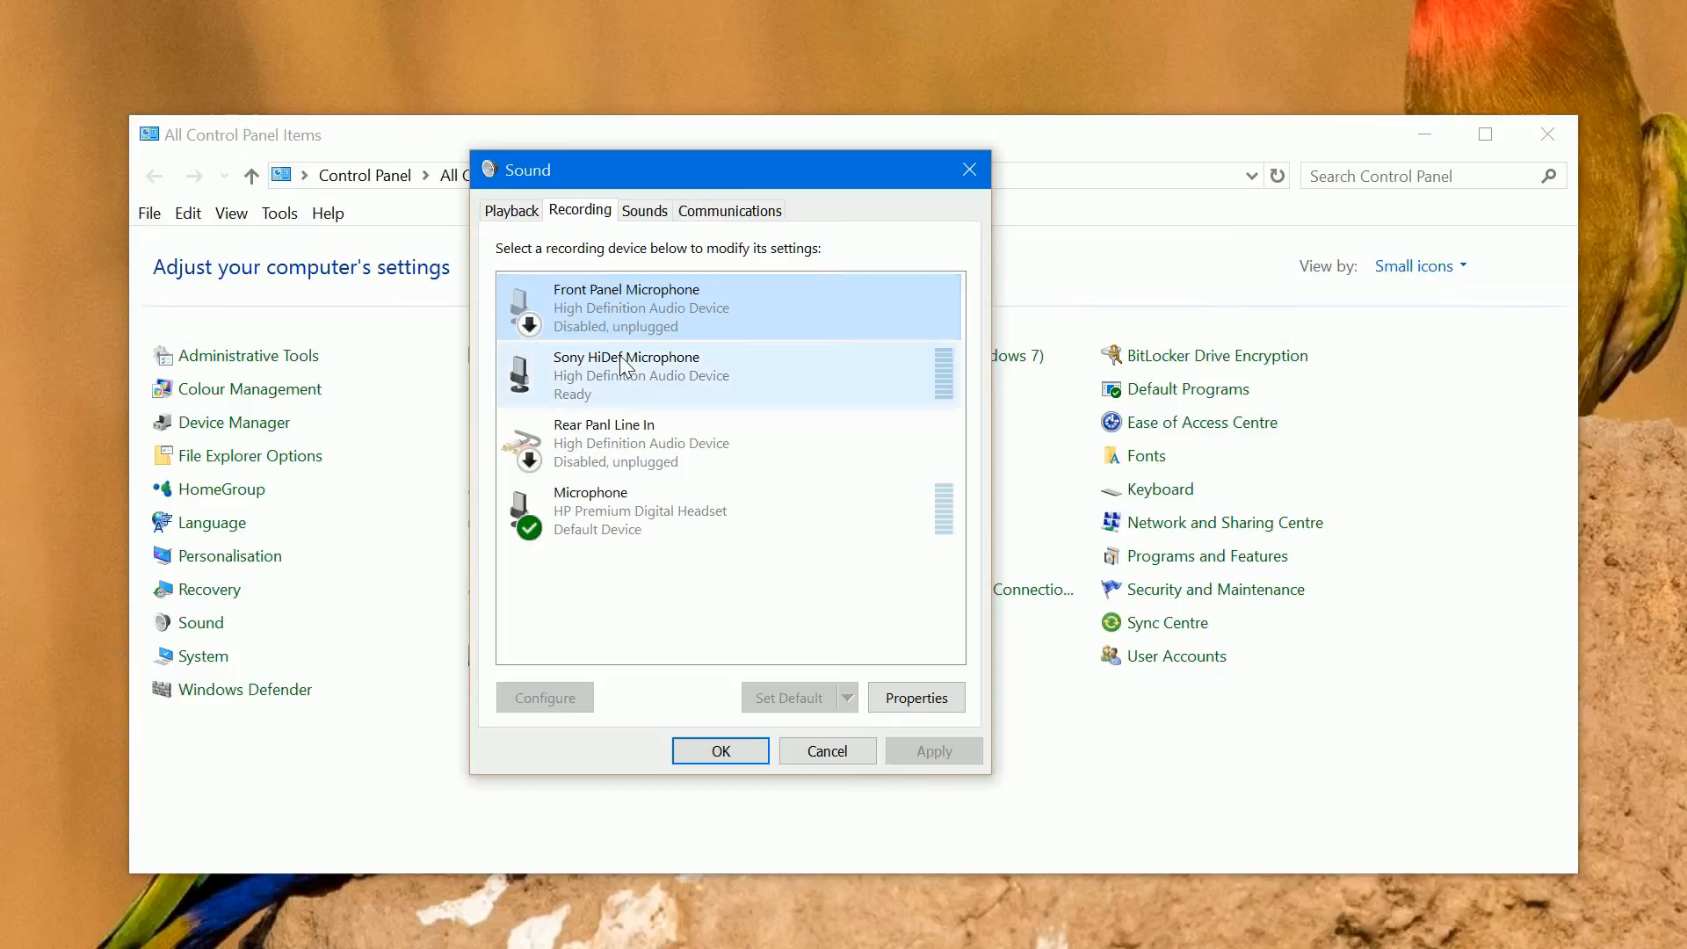
pyautogui.click(610, 436)
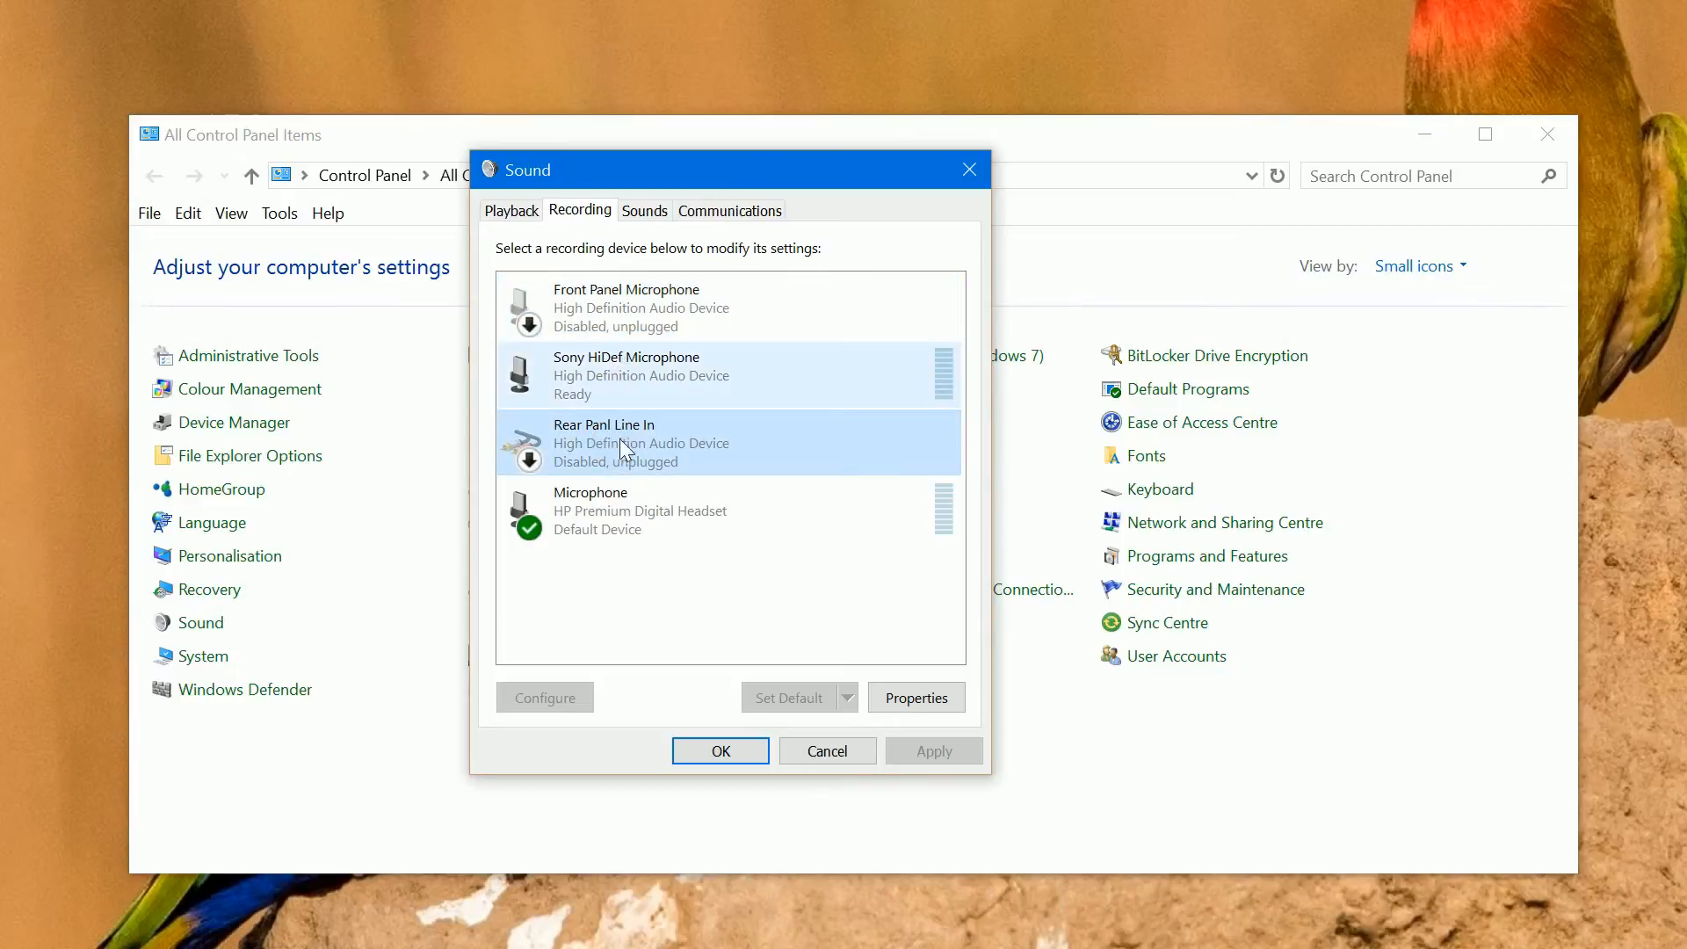
pyautogui.click(632, 371)
pyautogui.rightClick(633, 368)
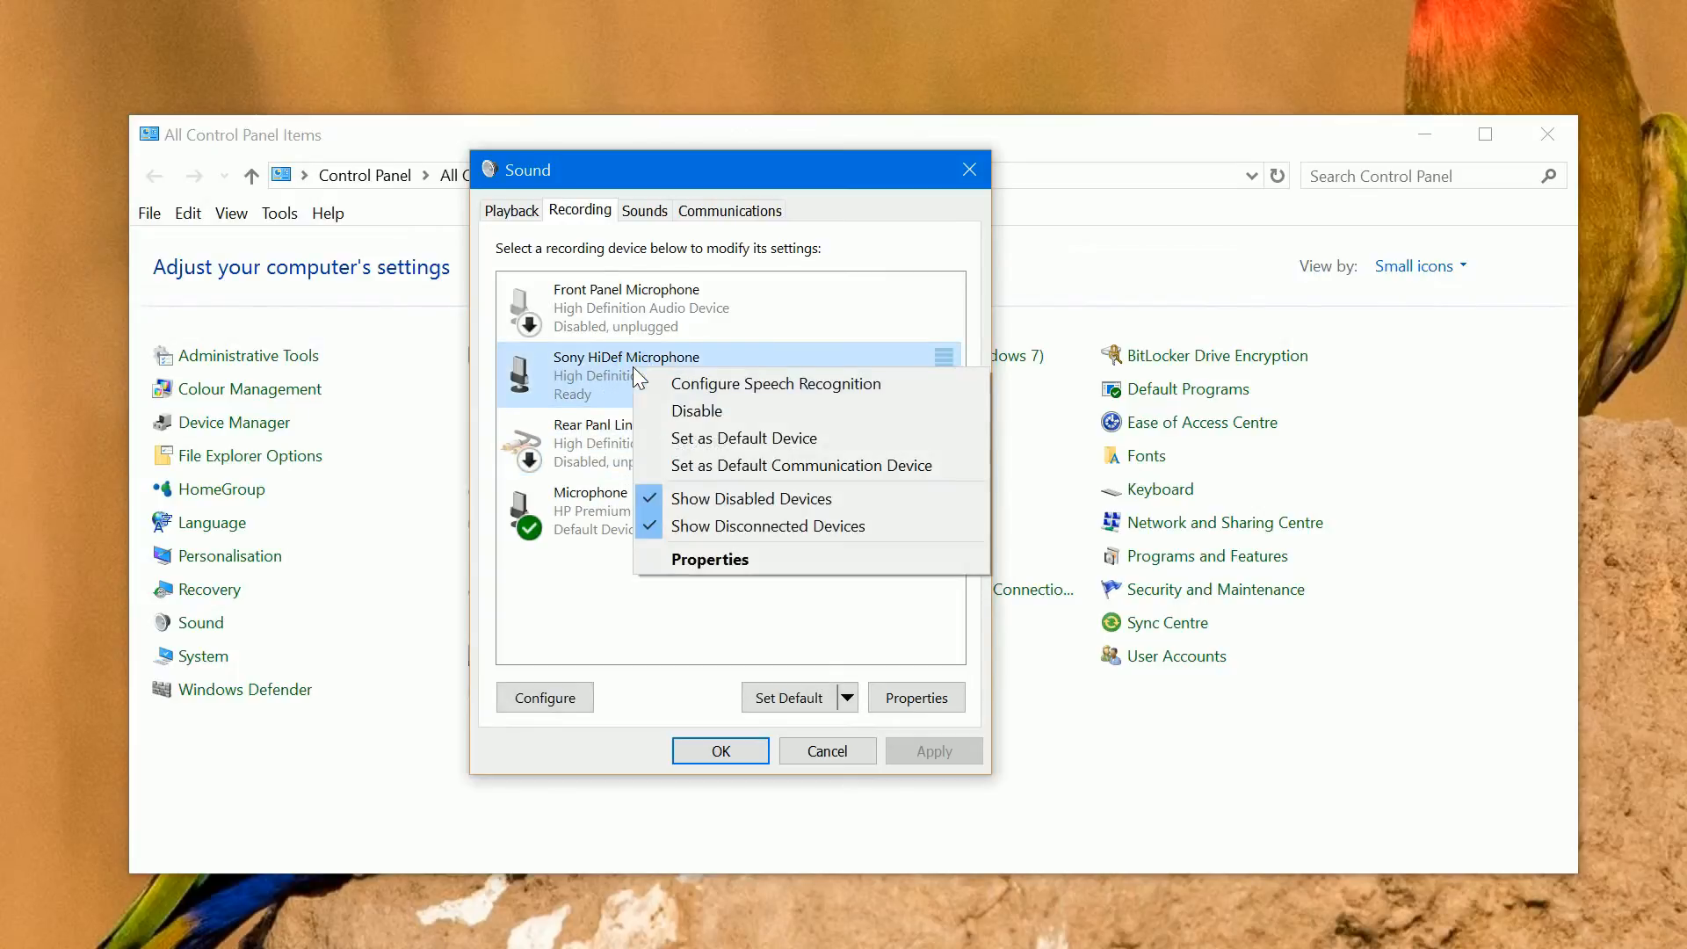
pyautogui.click(719, 558)
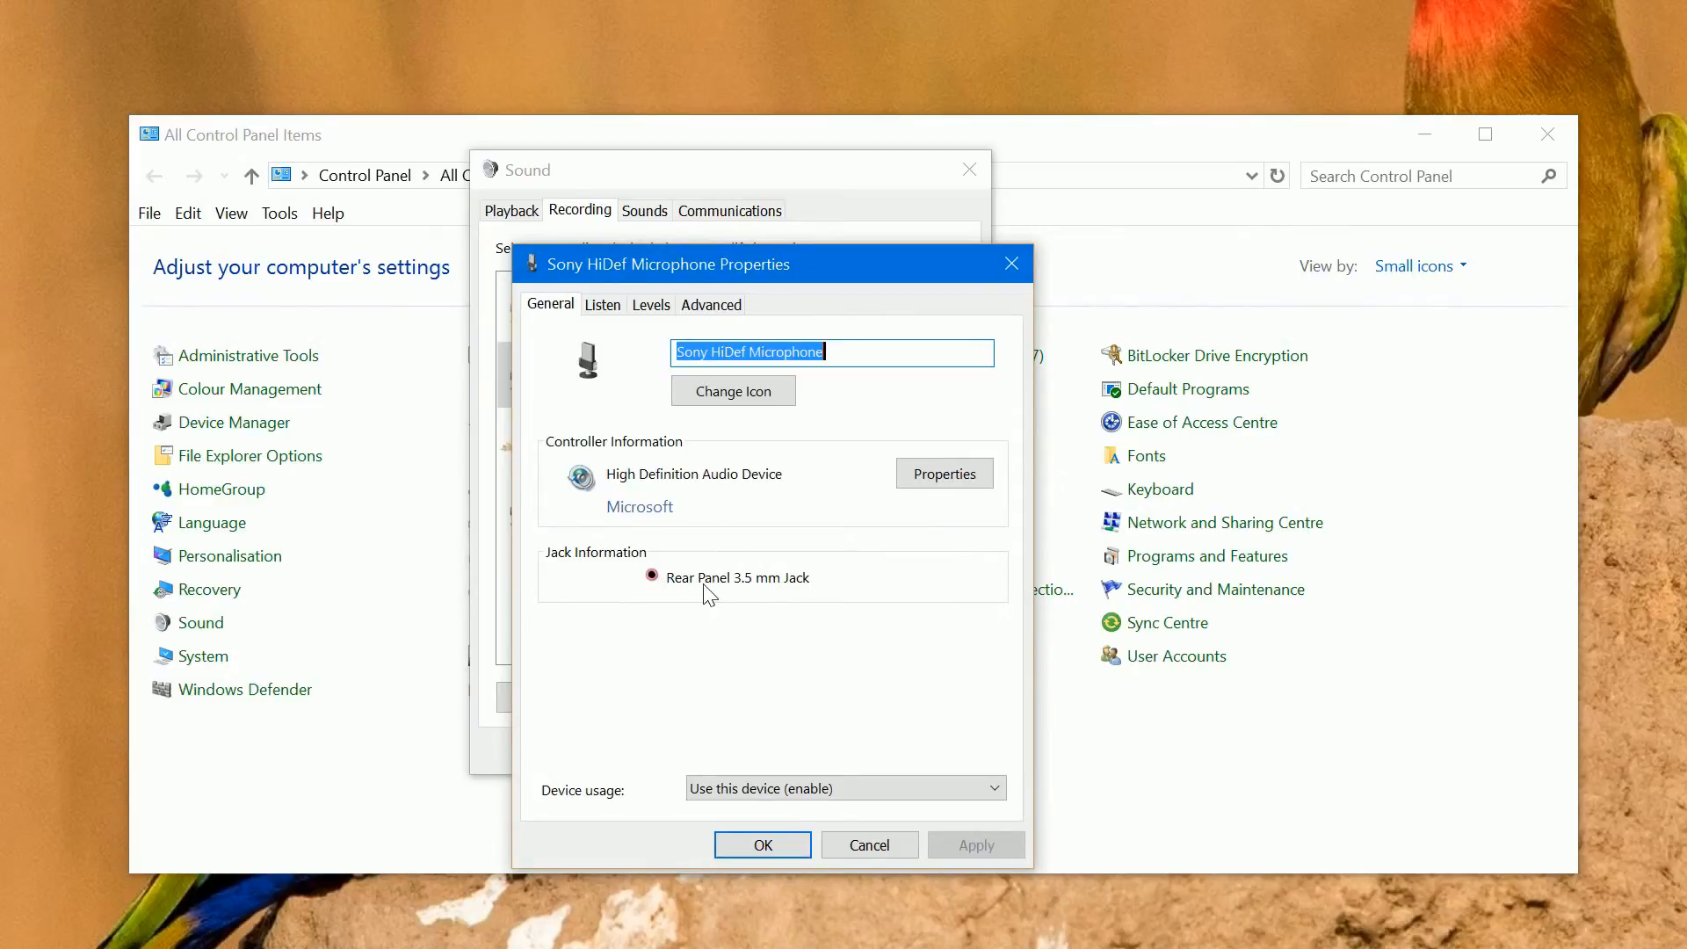
pyautogui.click(881, 849)
# Step: Examine the Rear Panl Line In's jack information in its properties and close the sound settings
pyautogui.click(608, 441)
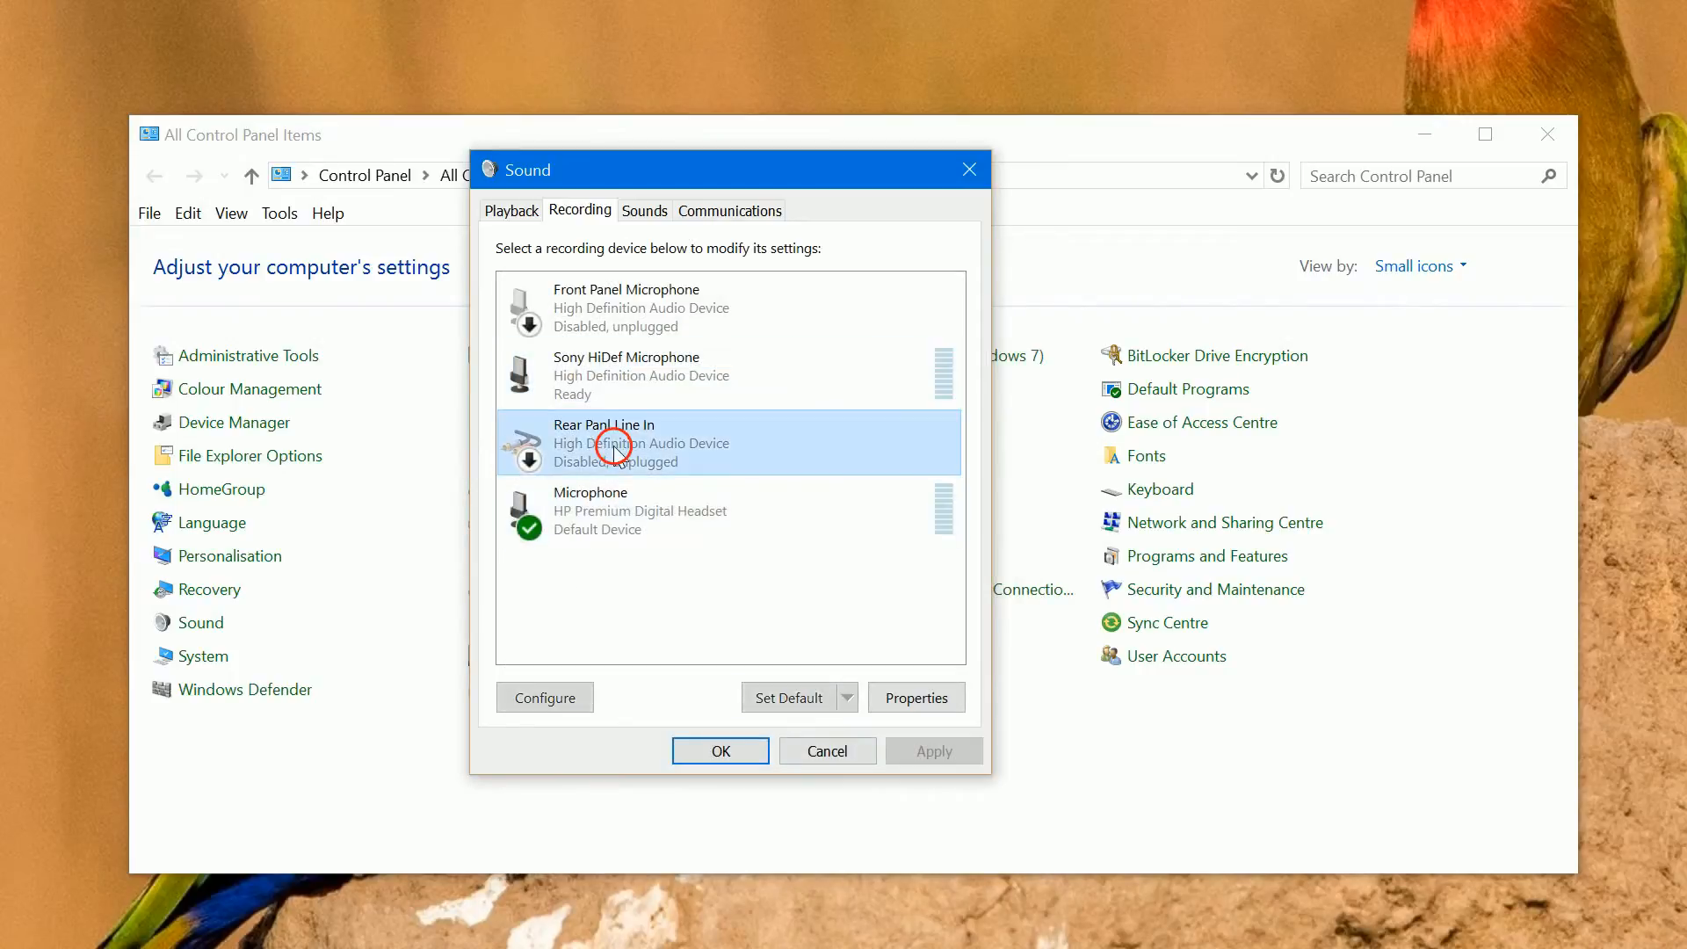
pyautogui.rightClick(613, 445)
pyautogui.click(691, 612)
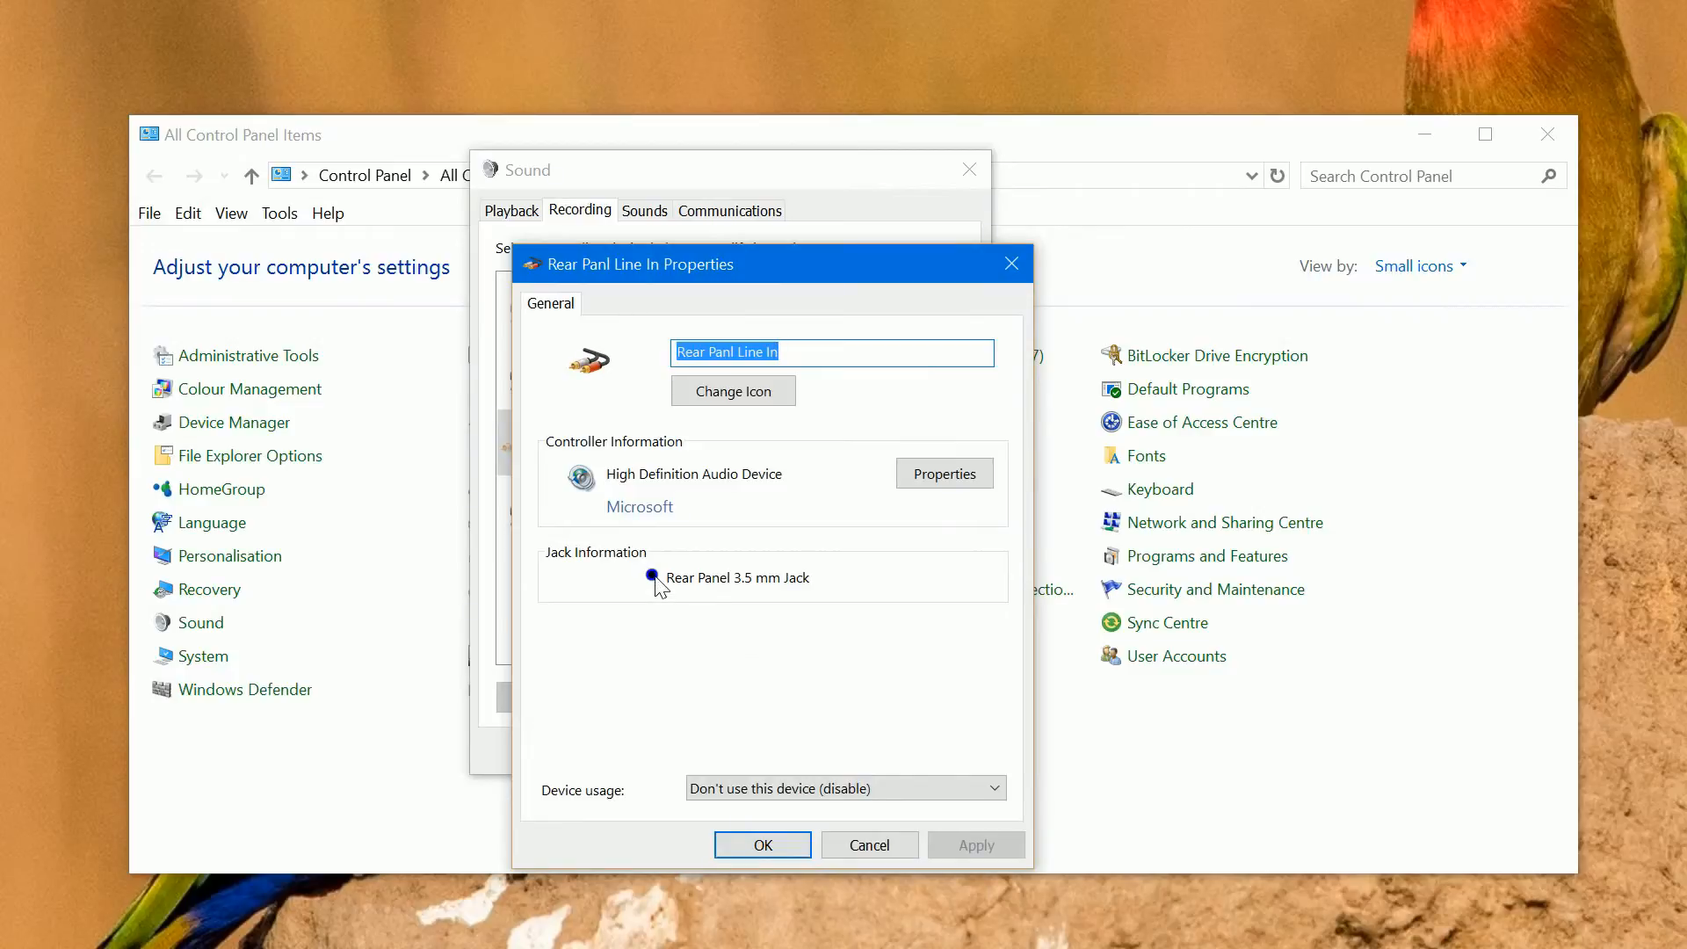
pyautogui.click(874, 853)
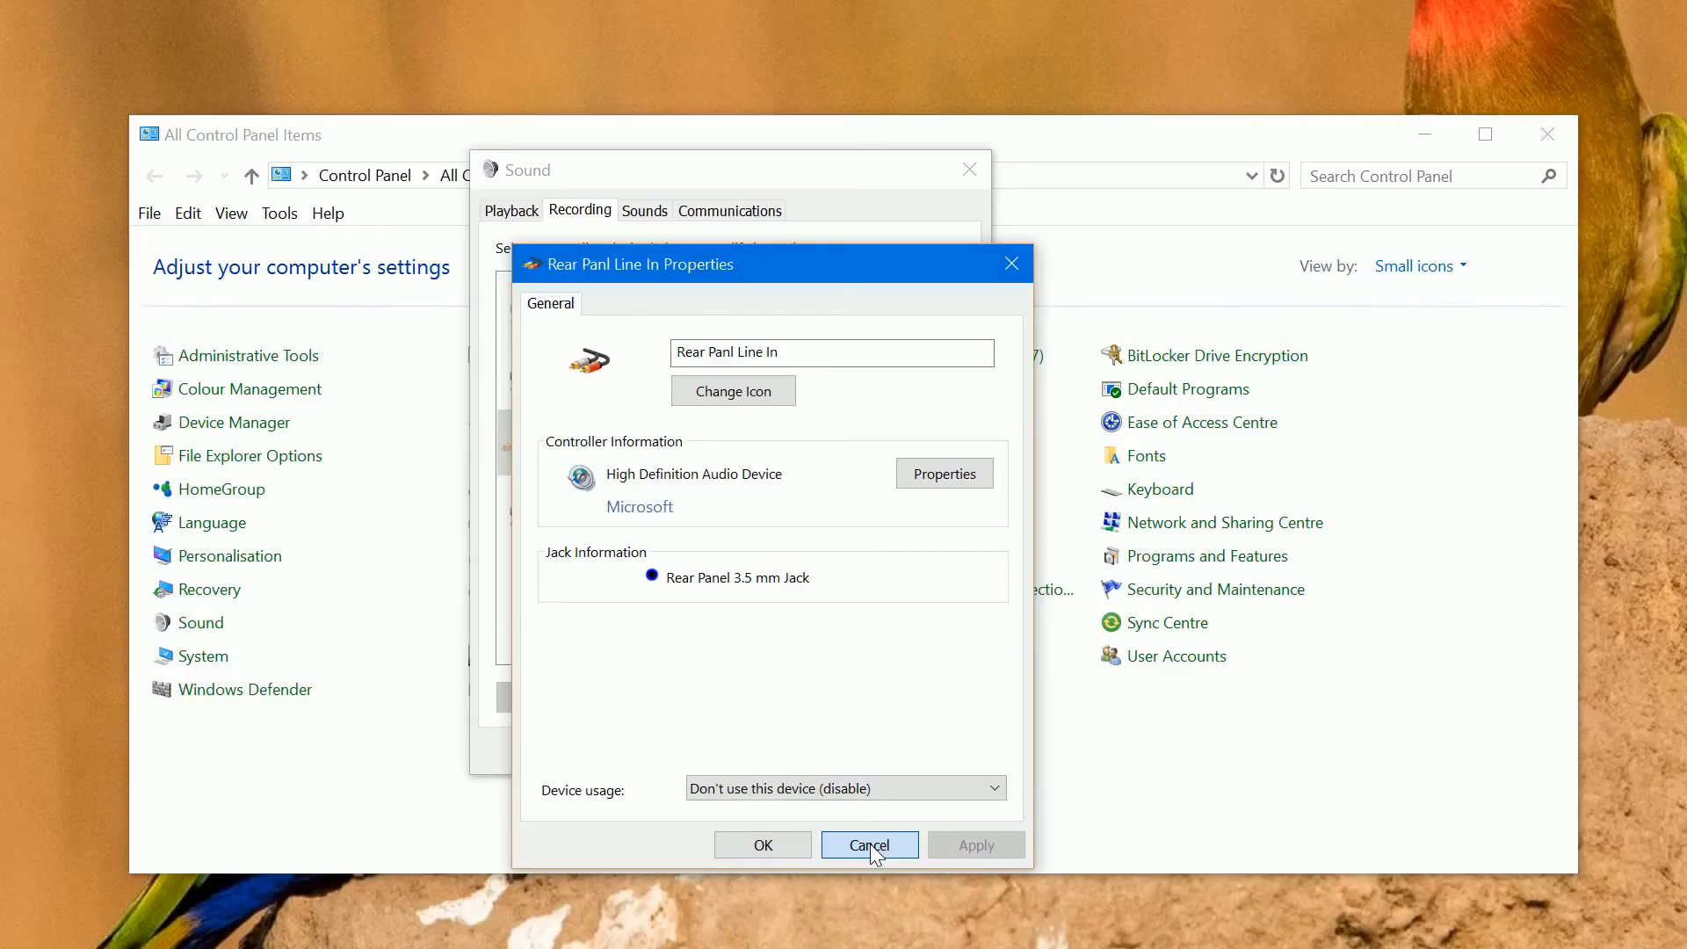
pyautogui.click(870, 844)
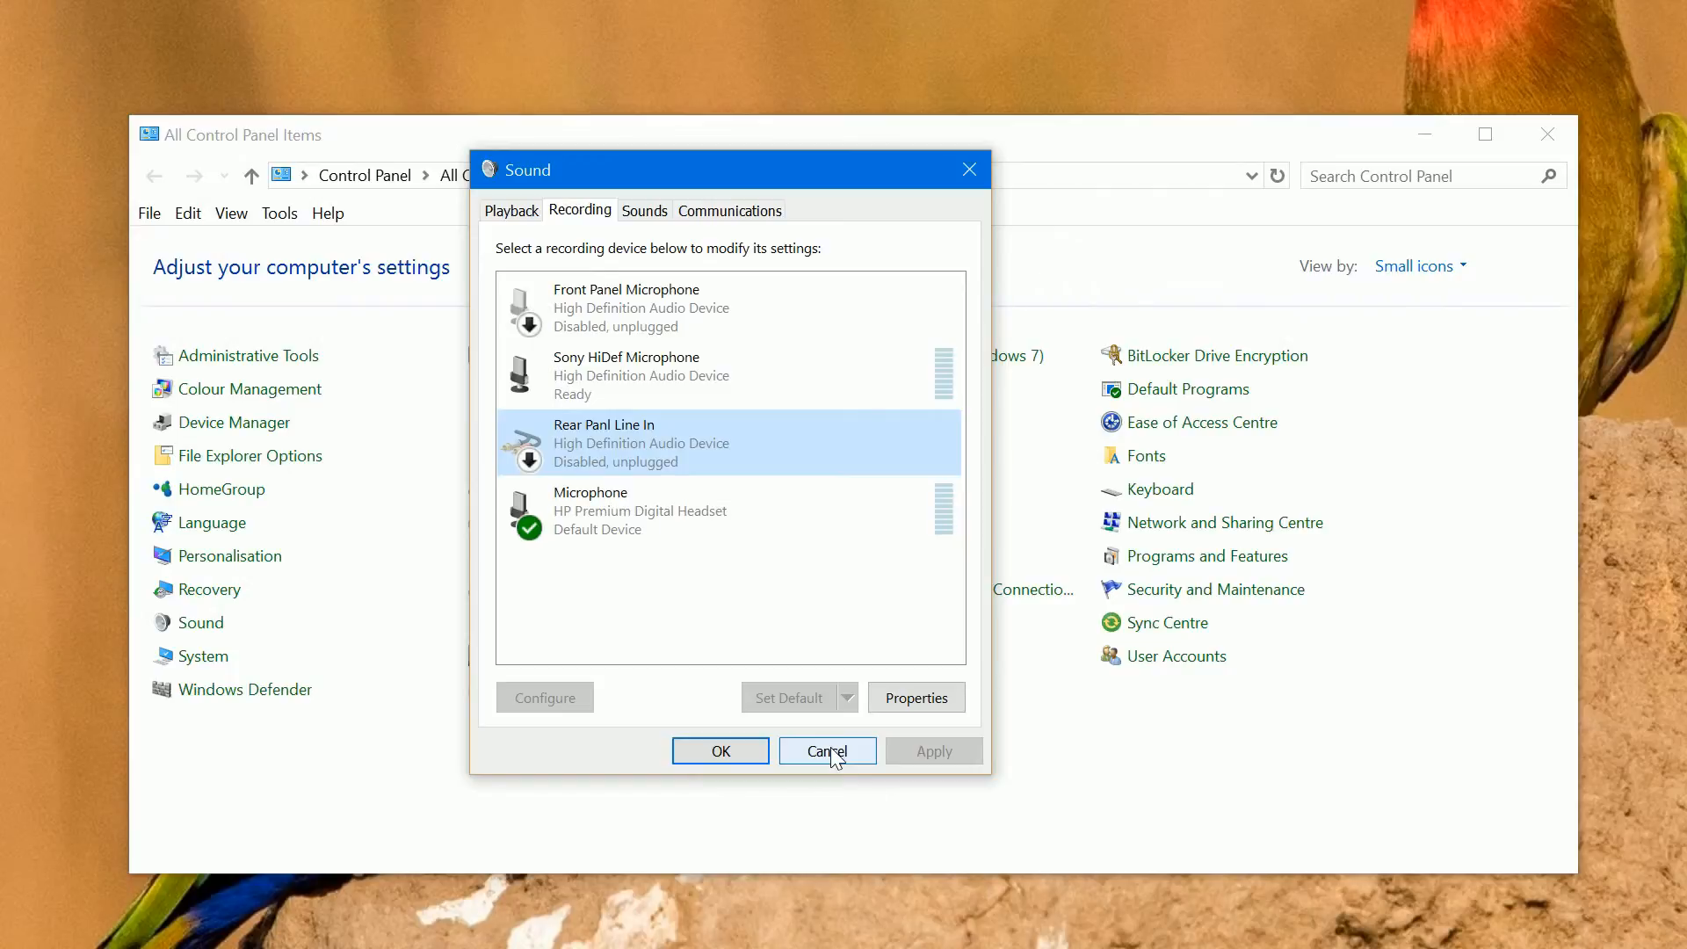
pyautogui.click(833, 758)
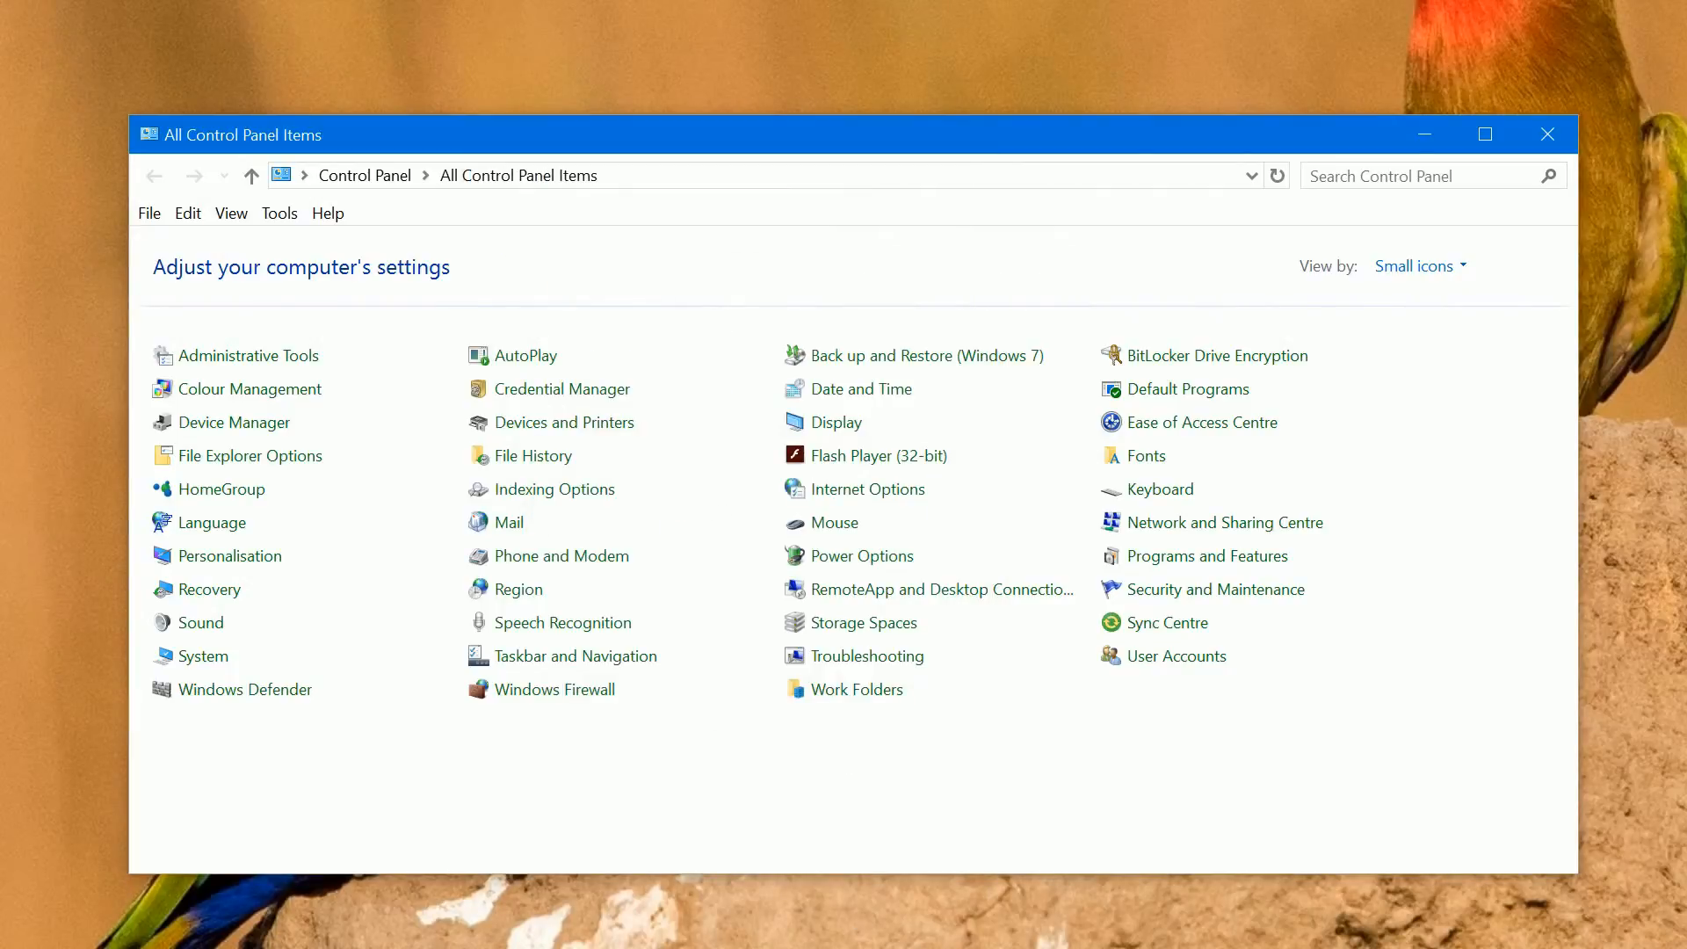